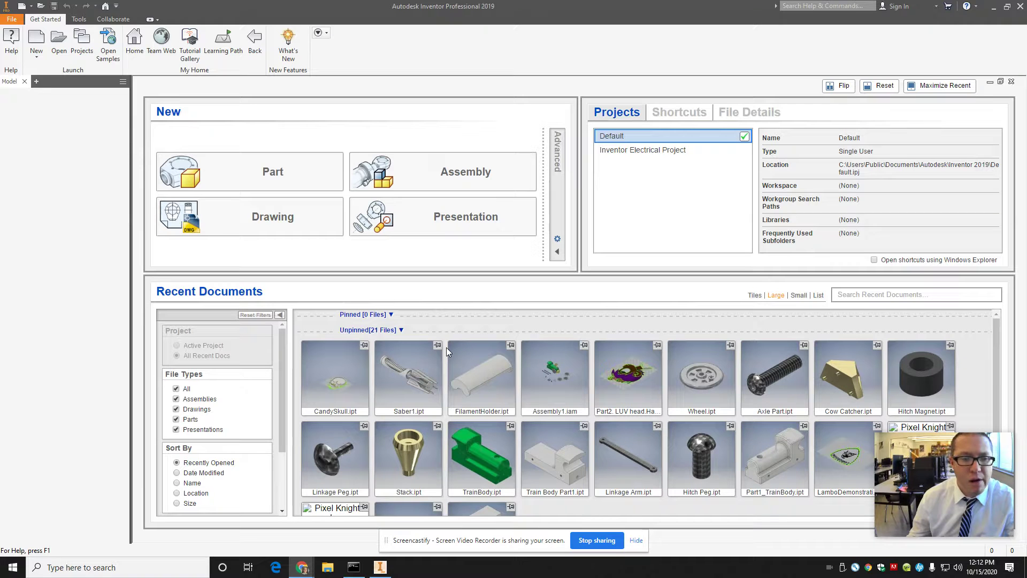
pyautogui.moveTo(733, 483)
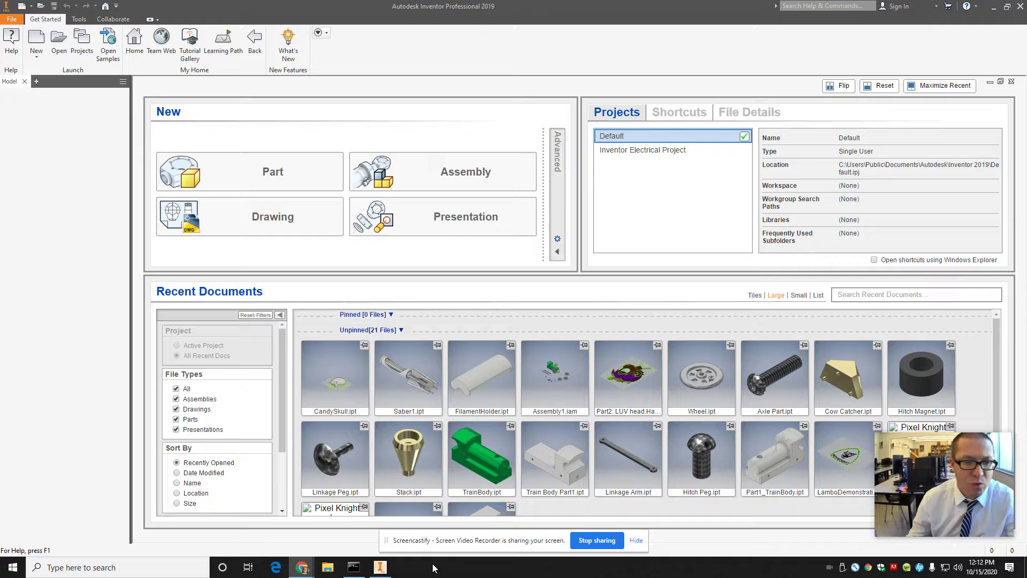
pyautogui.moveTo(302, 567)
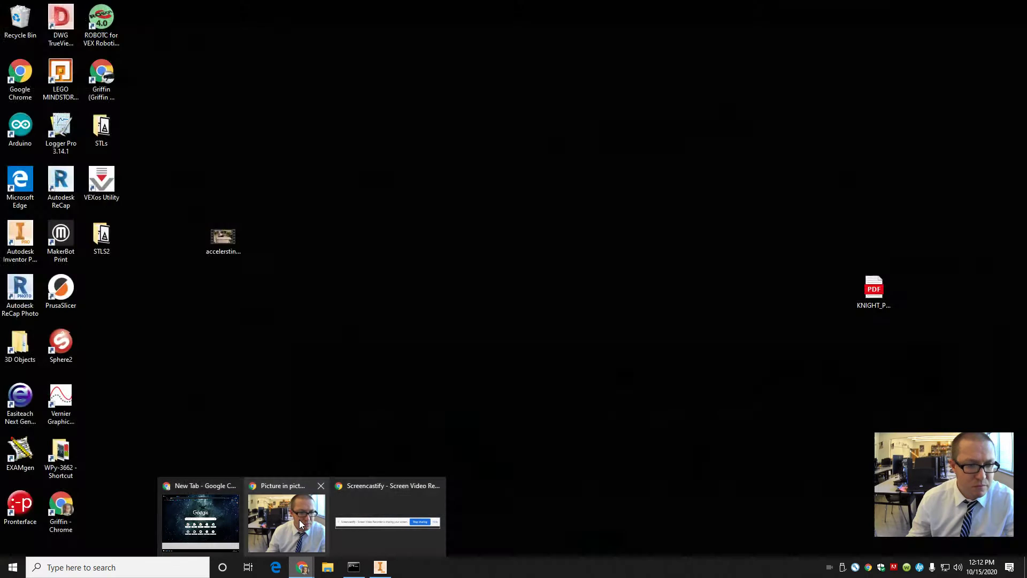
pyautogui.click(195, 517)
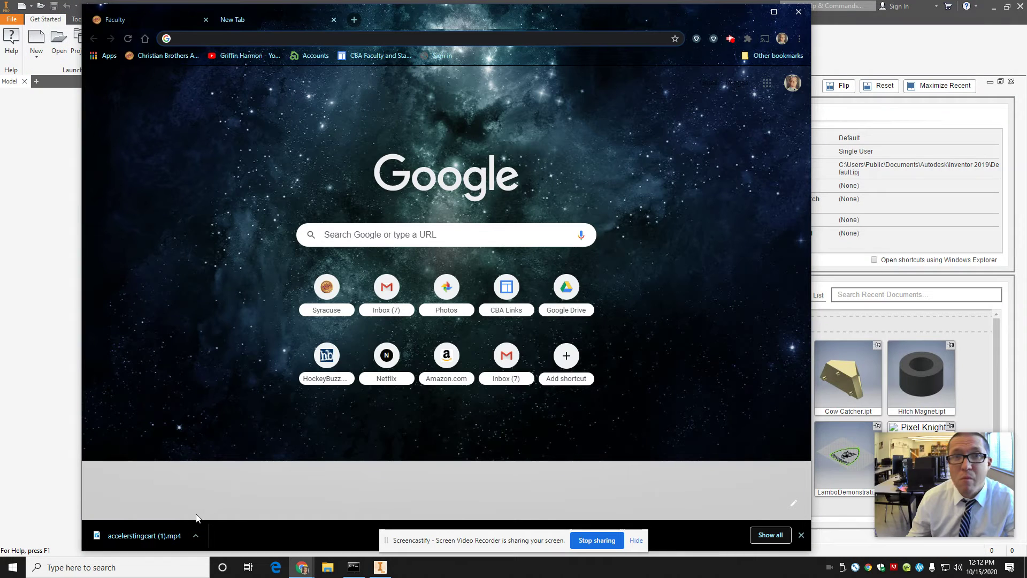
pyautogui.click(749, 12)
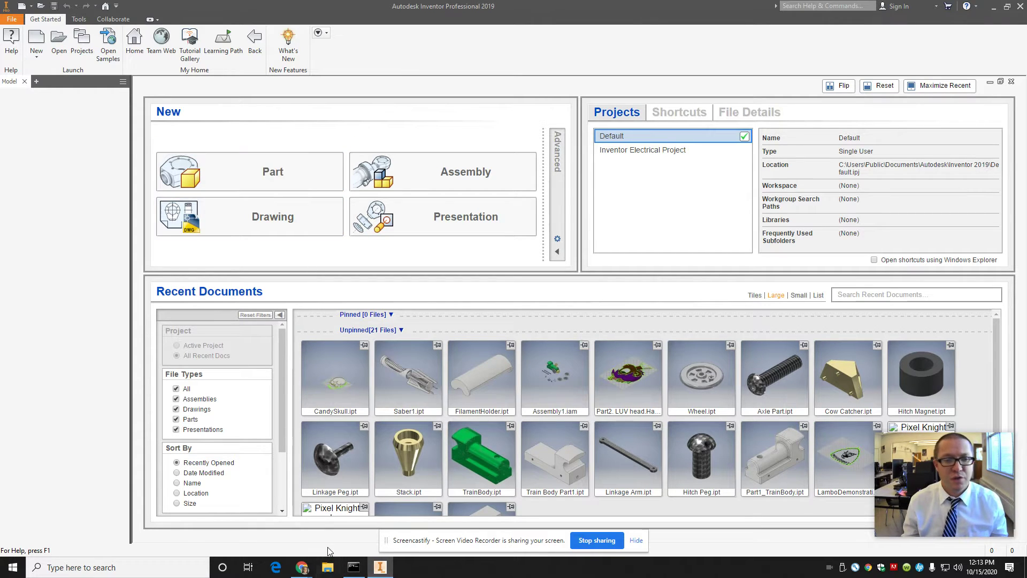
# Switch to Chrome and search Google for "autodesk logo"
pyautogui.moveTo(303, 566)
pyautogui.click(202, 509)
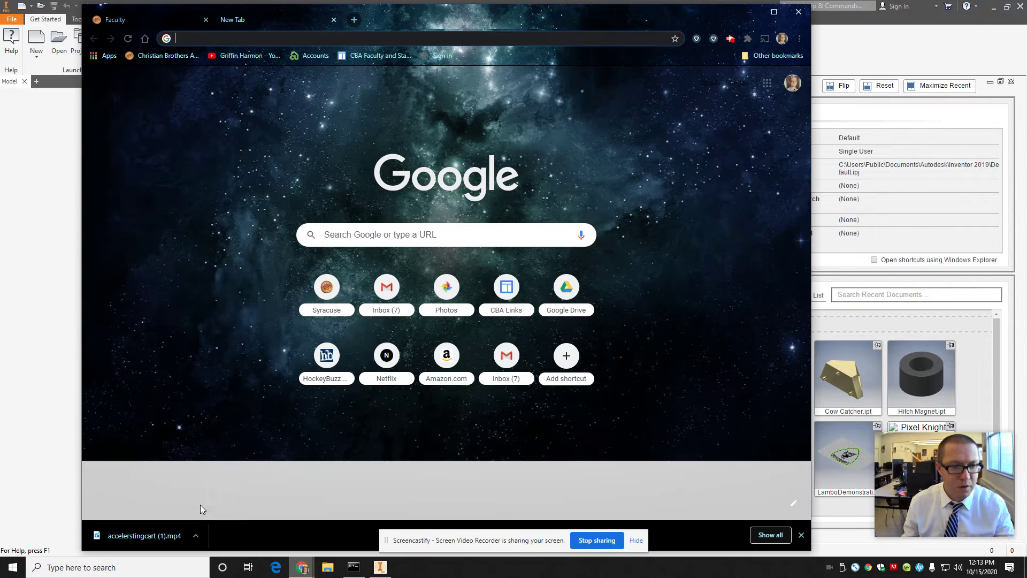
pyautogui.click(464, 230)
pyautogui.write('au')
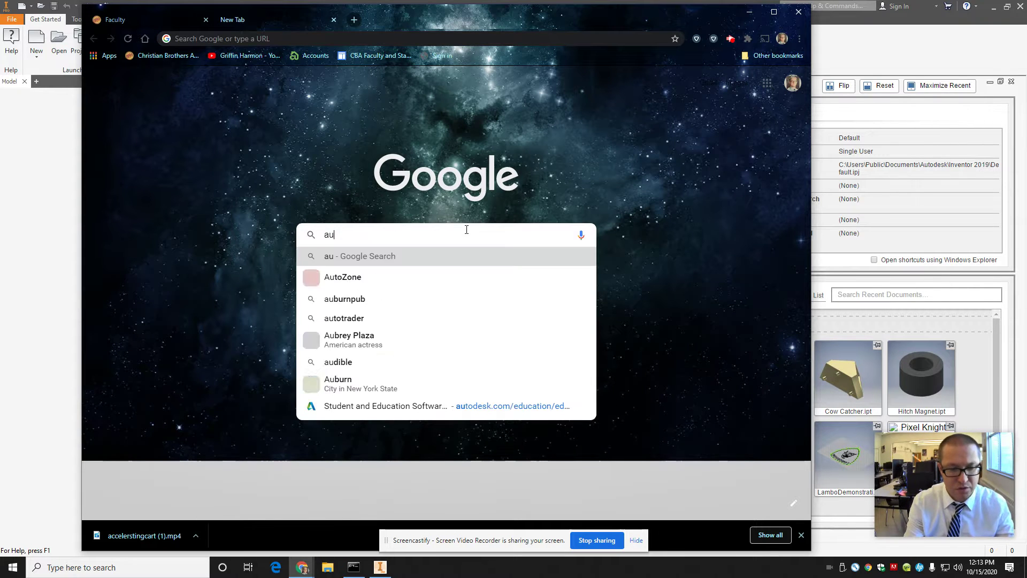
pyautogui.write('todesk logo')
pyautogui.press('Return')
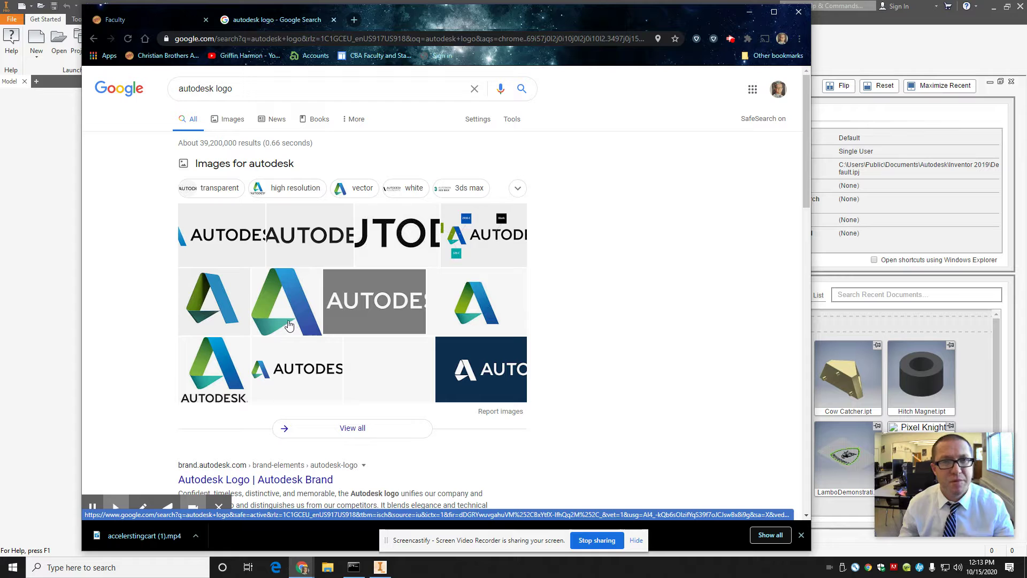
# Open the blue and green "A" Autodesk logo image result and save it to Downloads as autodesk-logo-3500-3500.jpg
pyautogui.click(228, 307)
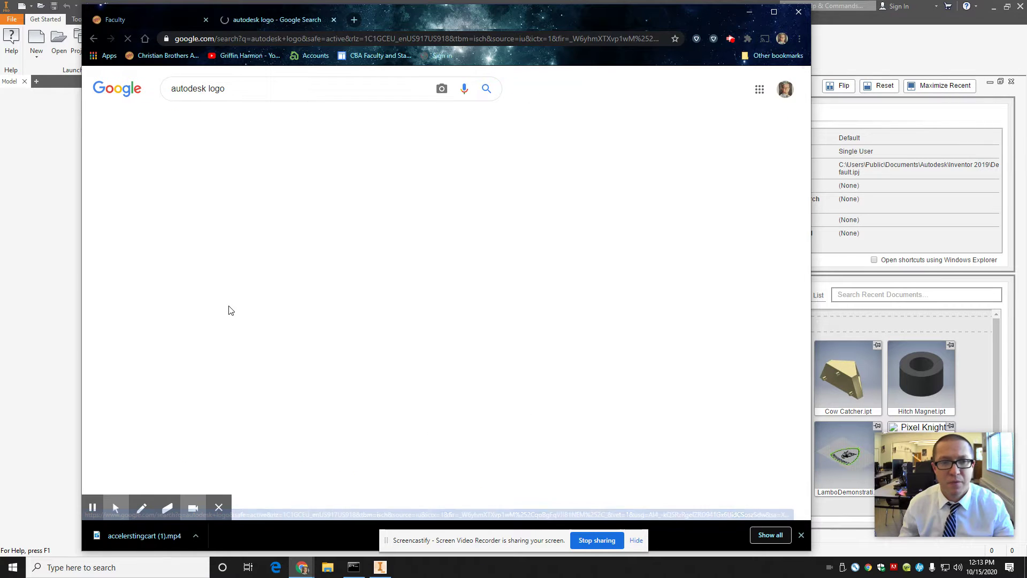
pyautogui.click(156, 236)
pyautogui.rightClick(161, 245)
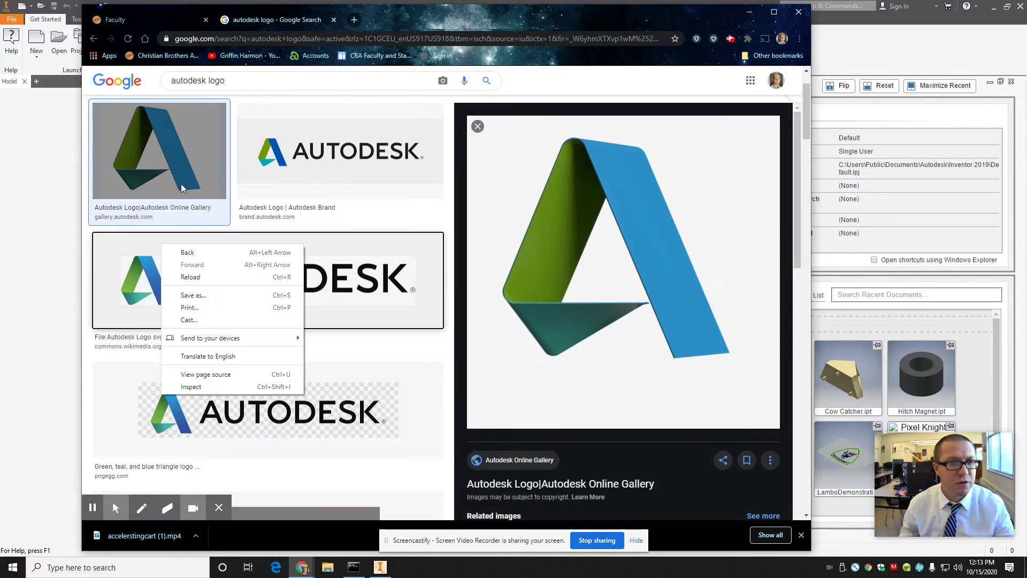
pyautogui.rightClick(560, 206)
pyautogui.rightClick(560, 206)
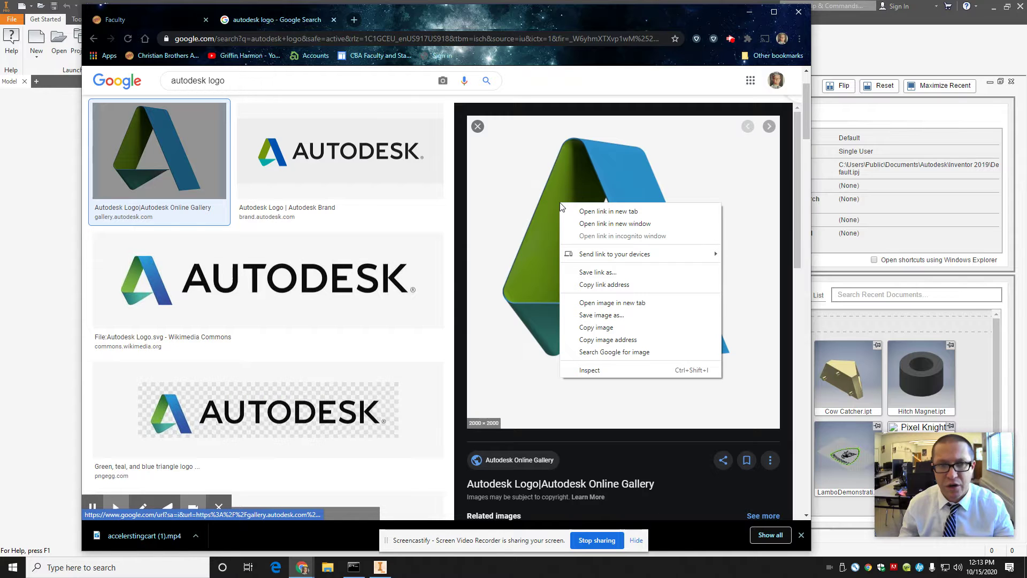
pyautogui.click(611, 317)
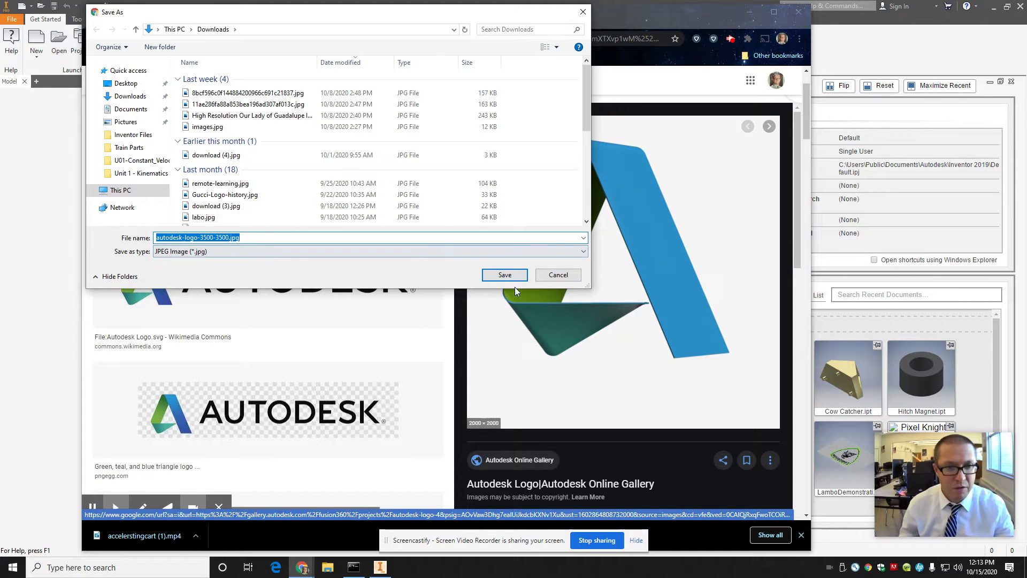
pyautogui.click(505, 274)
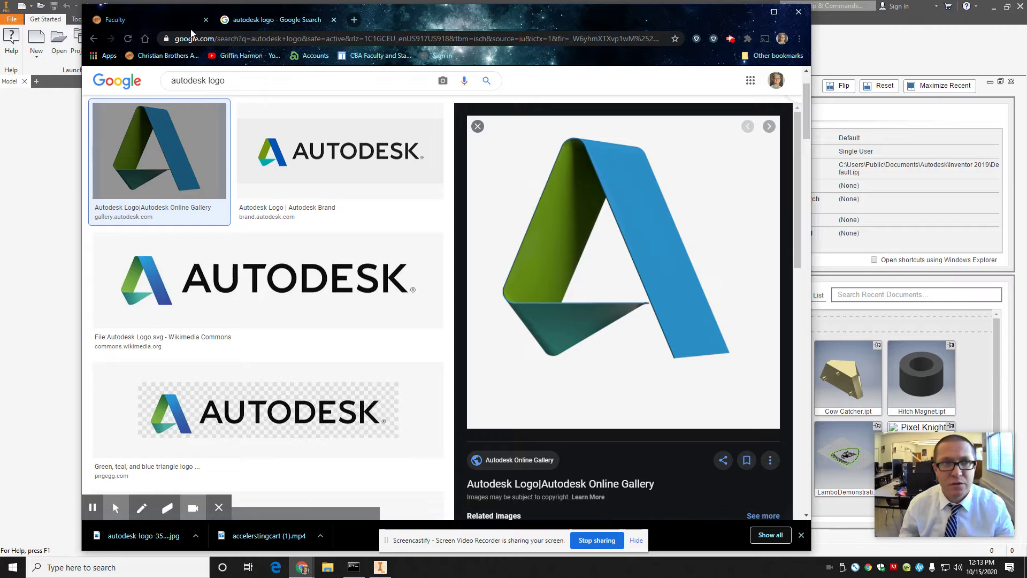
# Return to Autodesk Inventor and create a new part
pyautogui.click(797, 12)
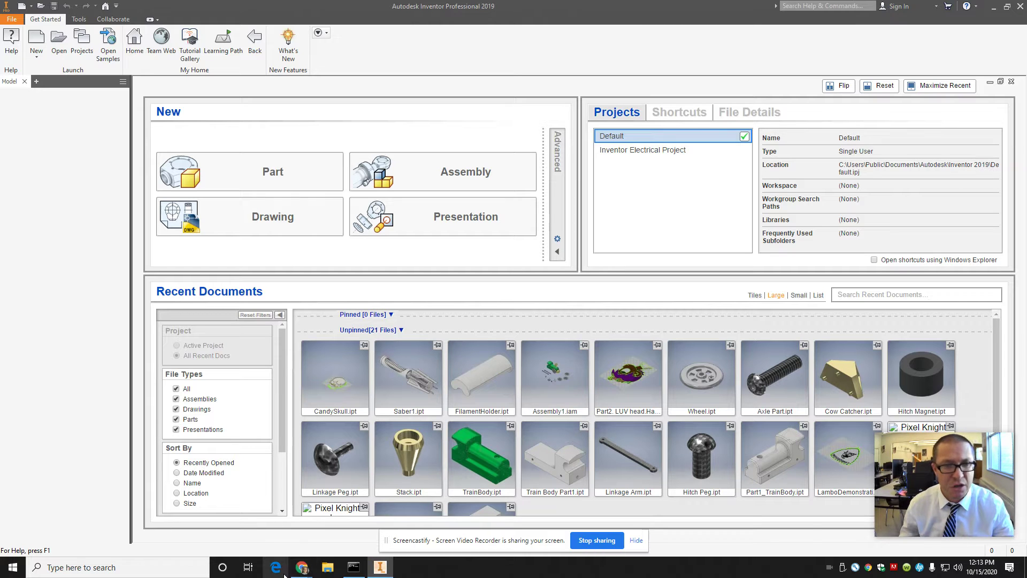
pyautogui.moveTo(300, 570)
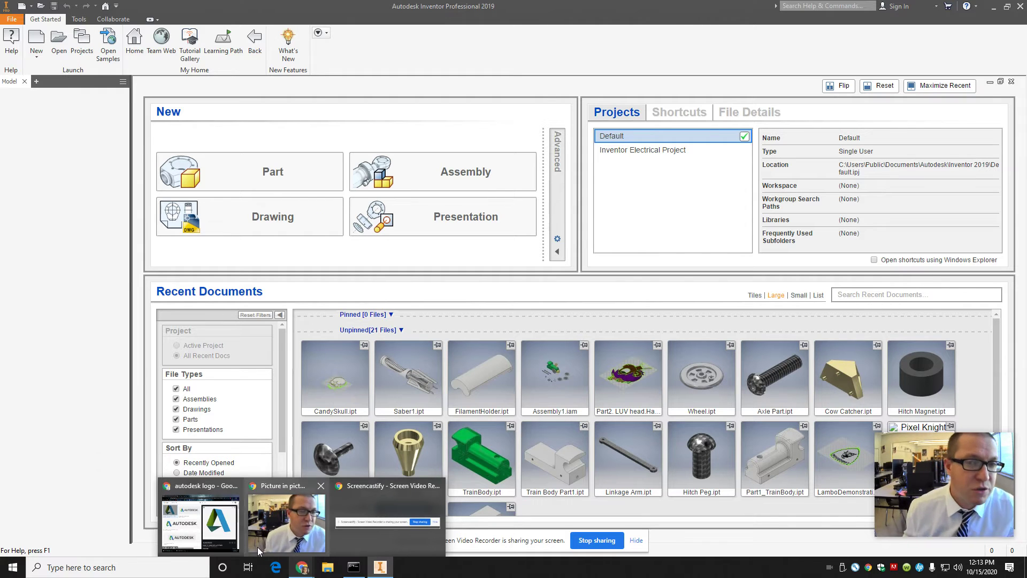
pyautogui.moveTo(240, 537)
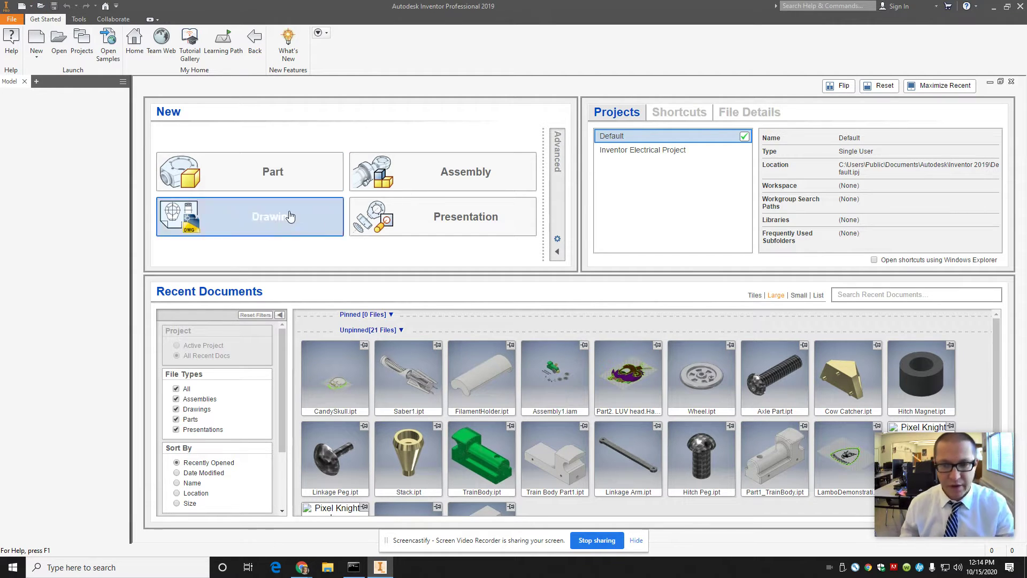
pyautogui.click(248, 173)
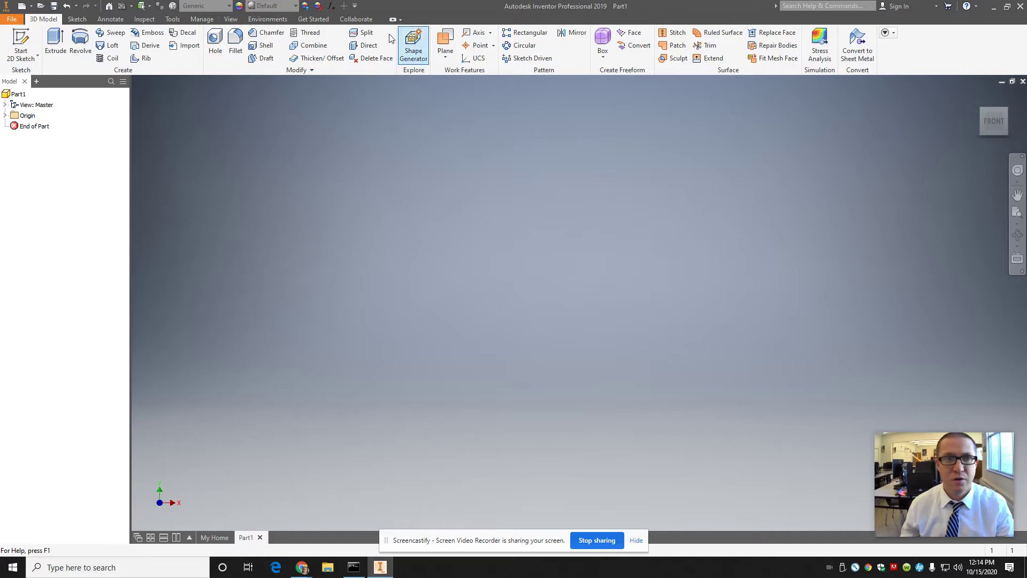
# Examine the available sketch and modeling tools, the user interface visibility options, and the part's origin planes and axes
pyautogui.click(81, 18)
pyautogui.click(145, 19)
pyautogui.click(174, 19)
pyautogui.click(201, 19)
pyautogui.click(77, 20)
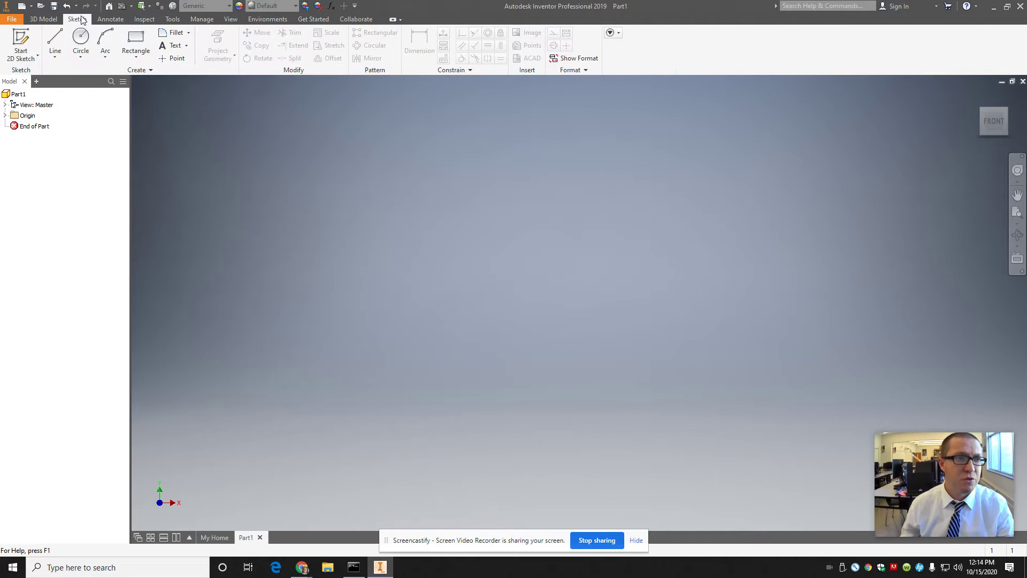
pyautogui.click(44, 19)
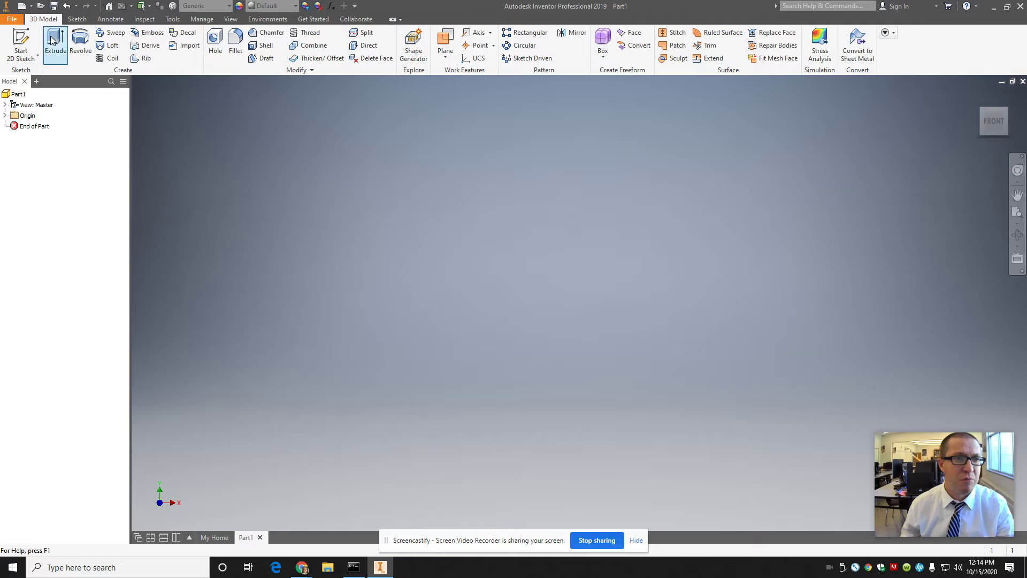
pyautogui.click(231, 19)
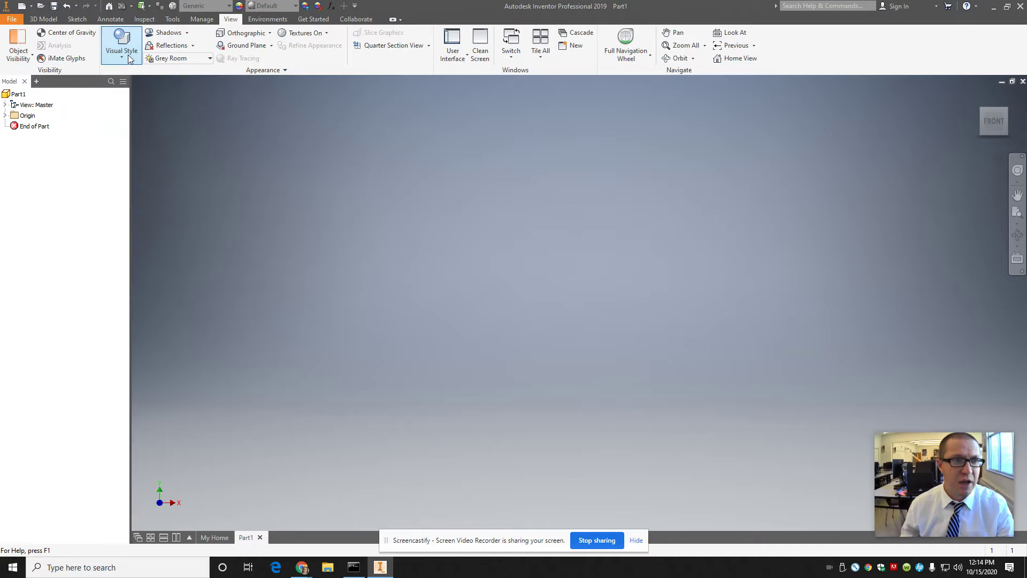
pyautogui.click(451, 54)
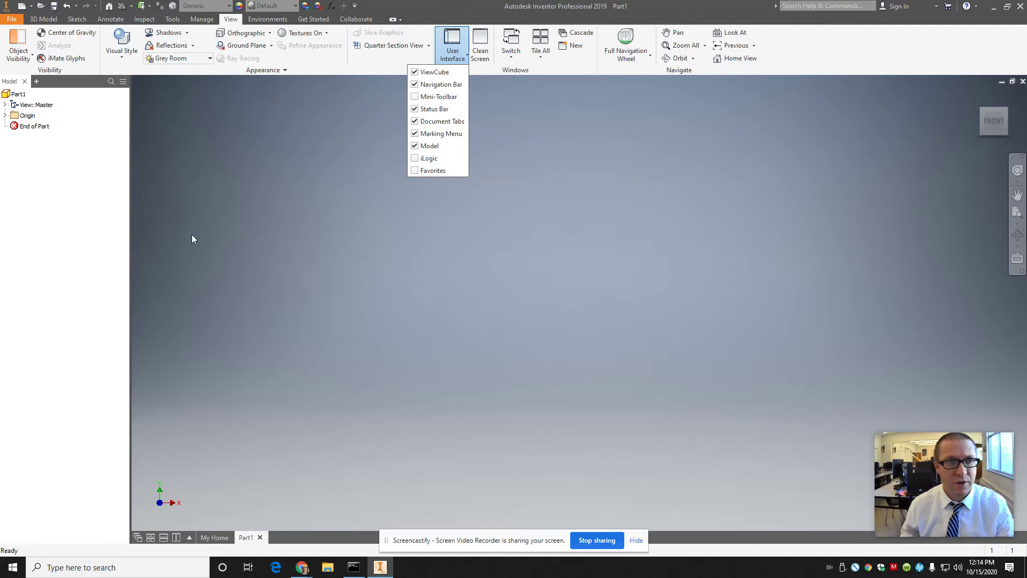
pyautogui.click(212, 335)
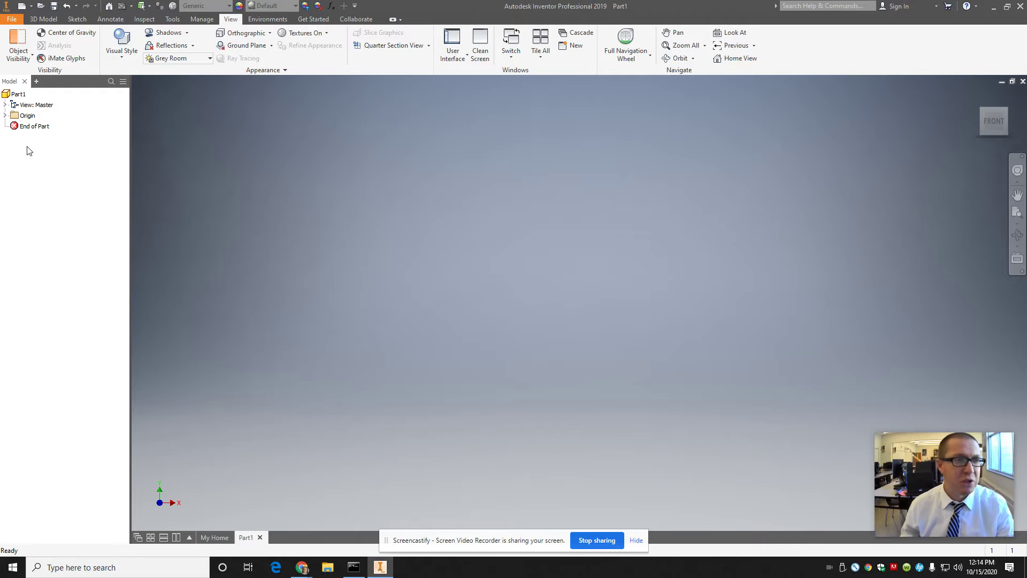
pyautogui.click(45, 20)
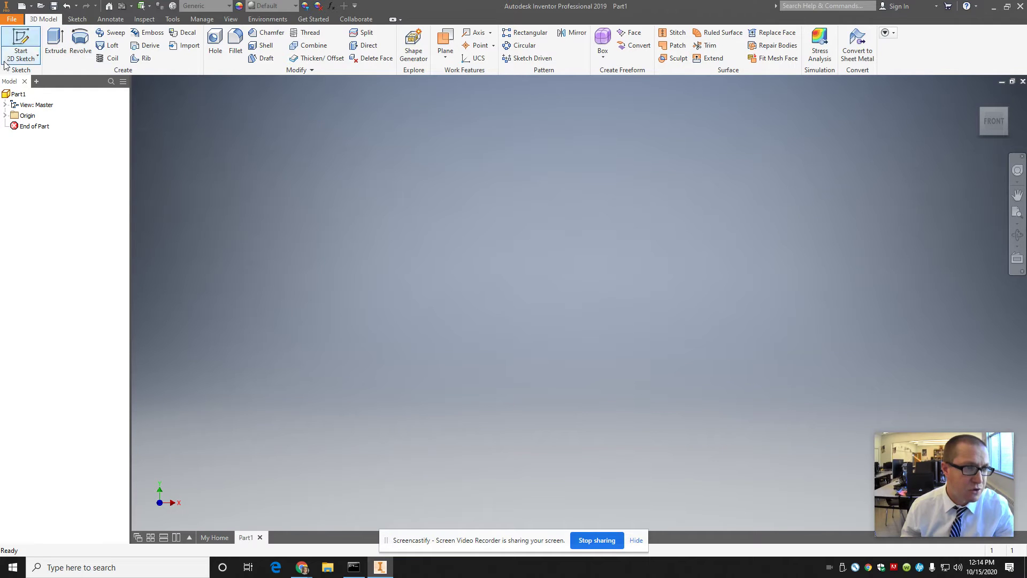
pyautogui.click(6, 116)
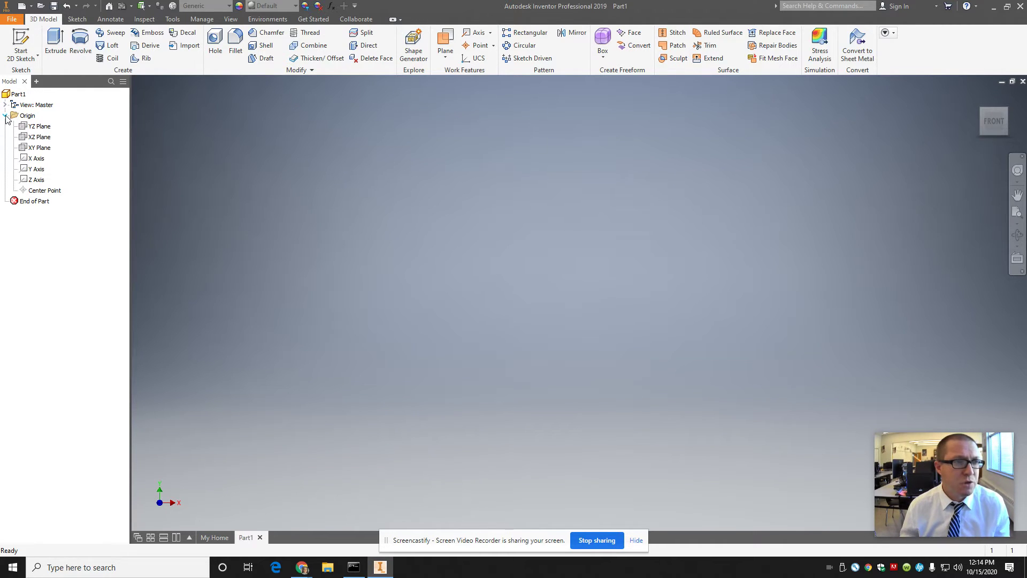
pyautogui.click(5, 117)
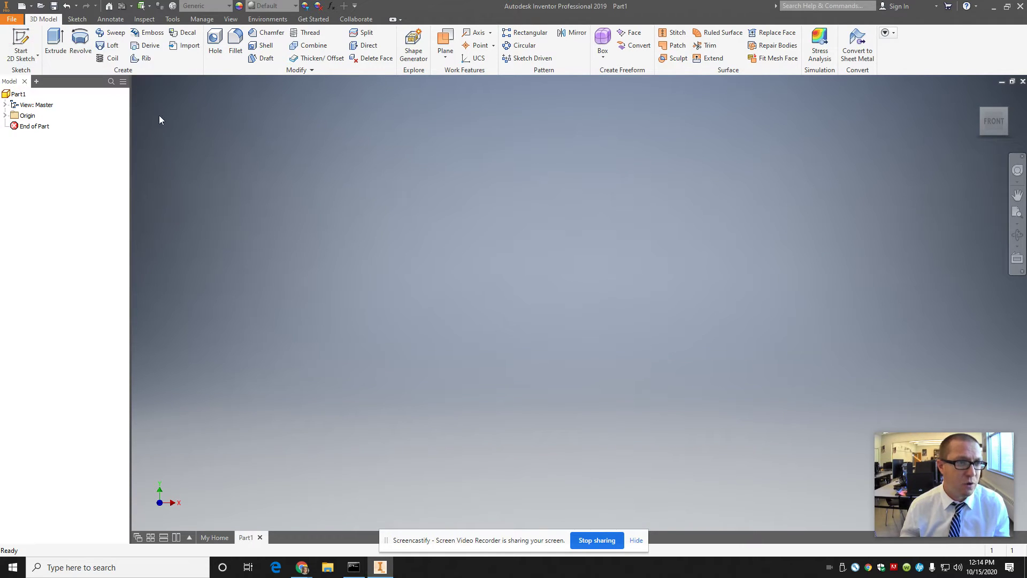
# Start a 2D sketch on the horizontal XZ origin plane
pyautogui.click(24, 51)
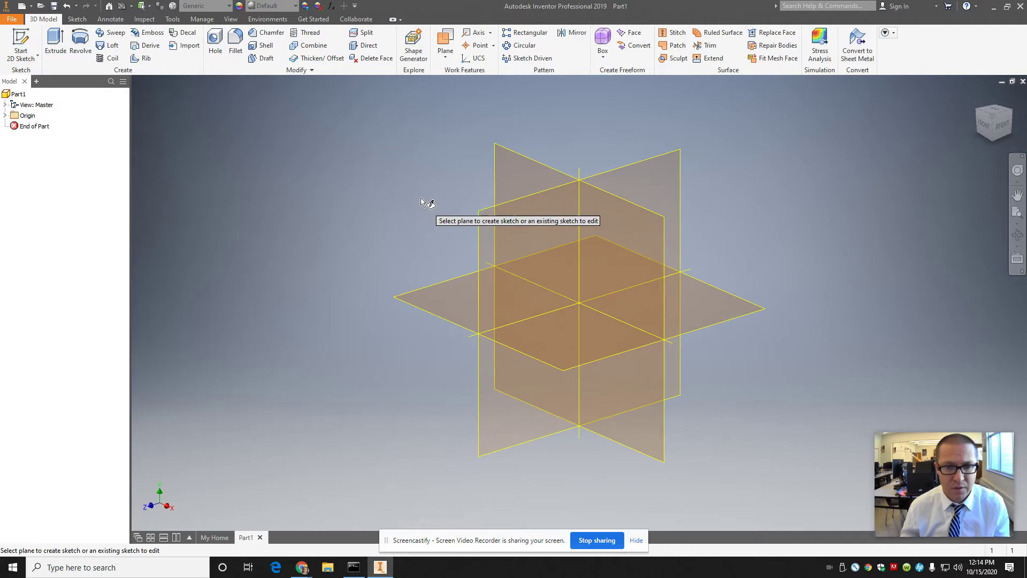
pyautogui.click(461, 301)
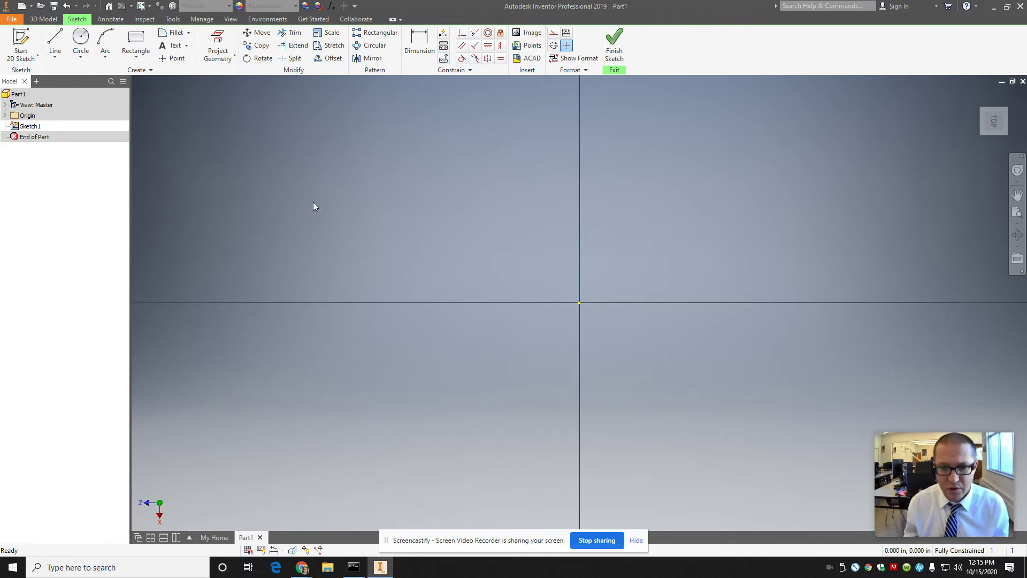
pyautogui.click(635, 540)
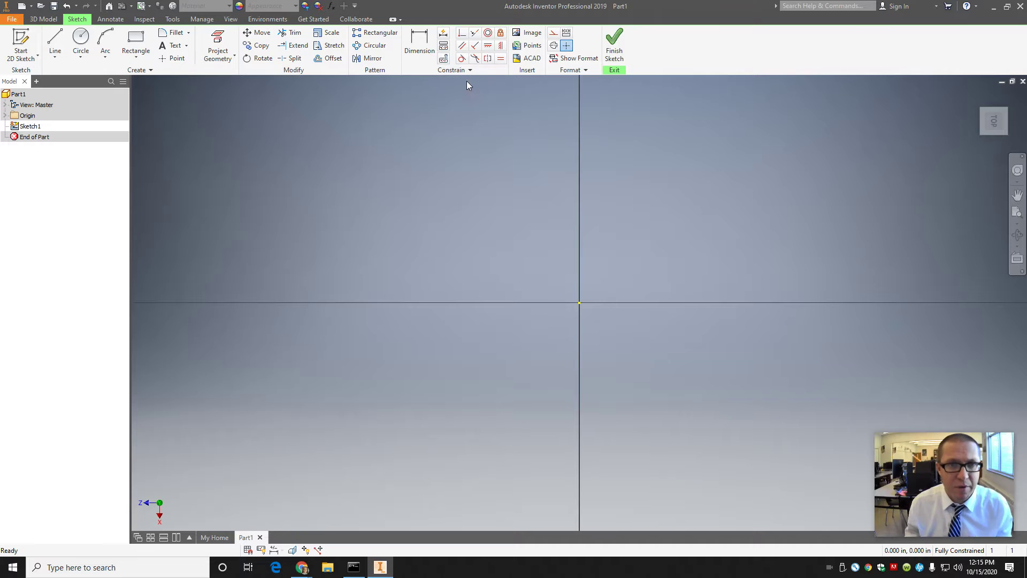
# Insert the autodesk-logo-3500-3500.jpg image from the Downloads folder into the sketch, placing one corner at the sketch origin
pyautogui.click(528, 34)
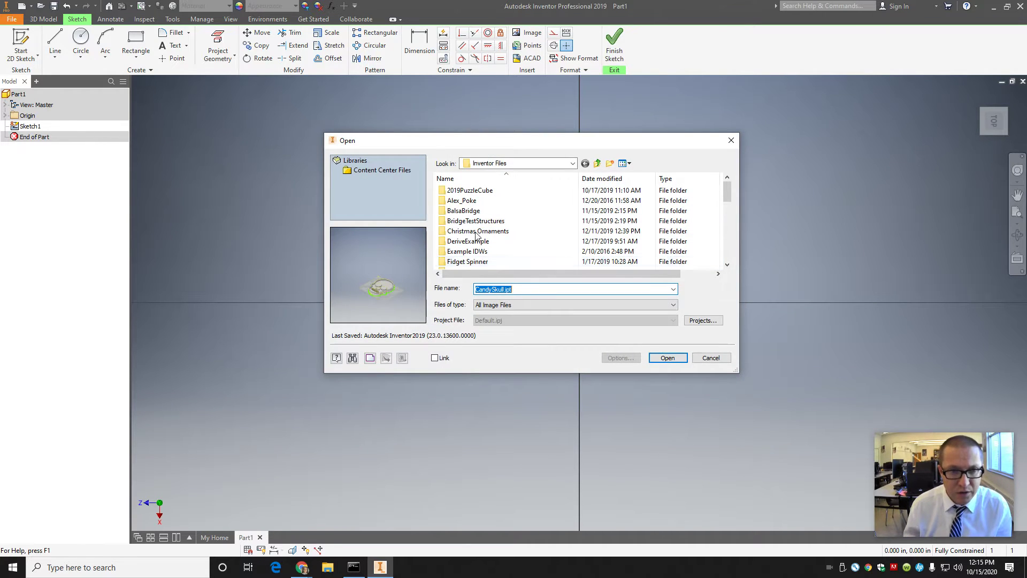
pyautogui.click(496, 163)
pyautogui.click(467, 164)
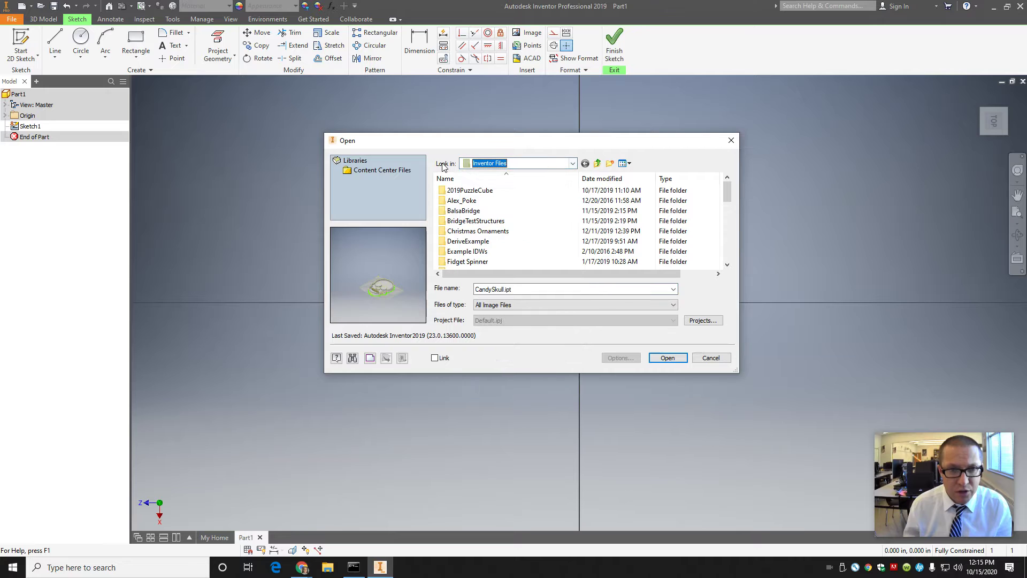
pyautogui.click(467, 164)
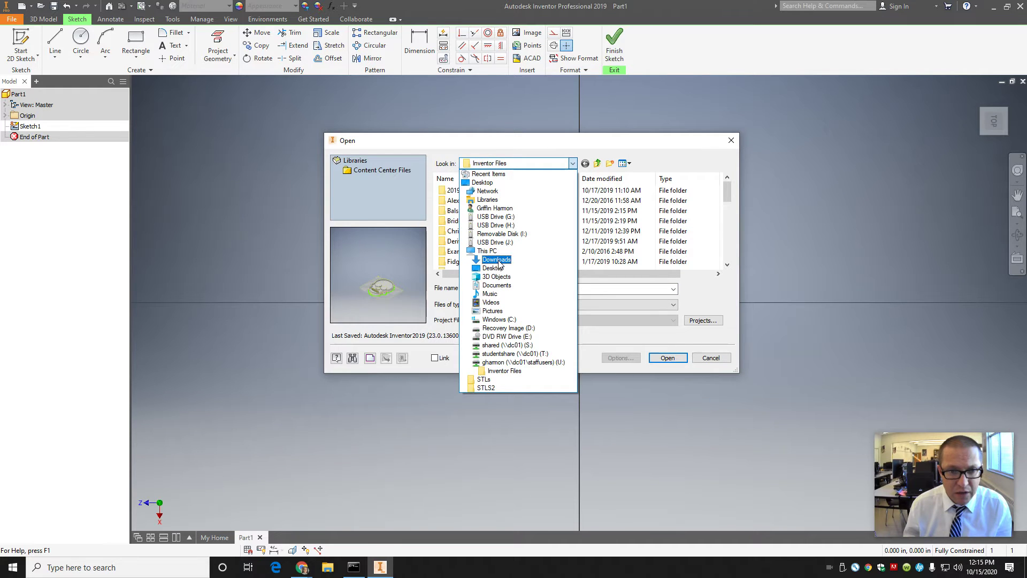
pyautogui.click(495, 259)
pyautogui.click(485, 204)
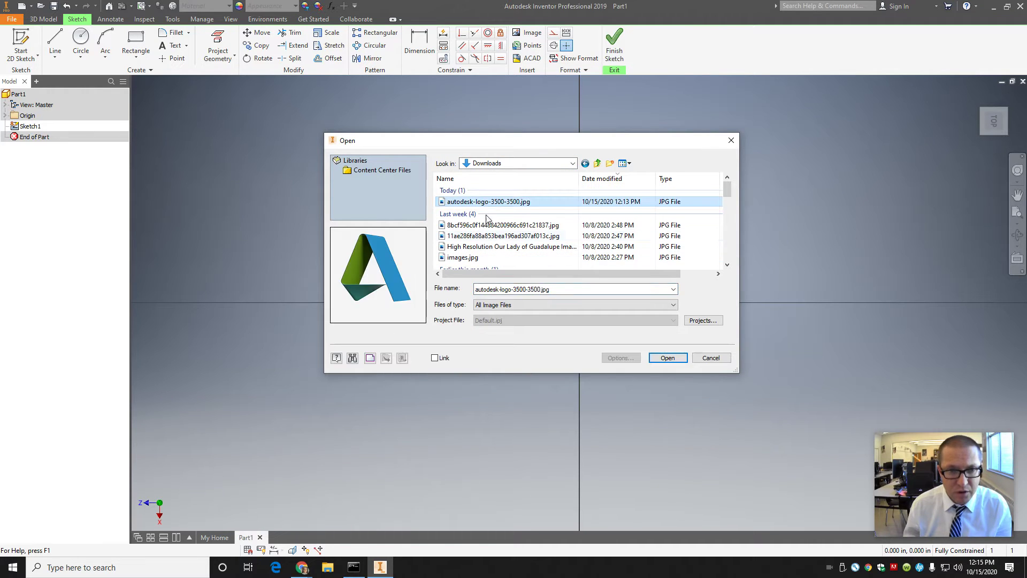
pyautogui.click(667, 358)
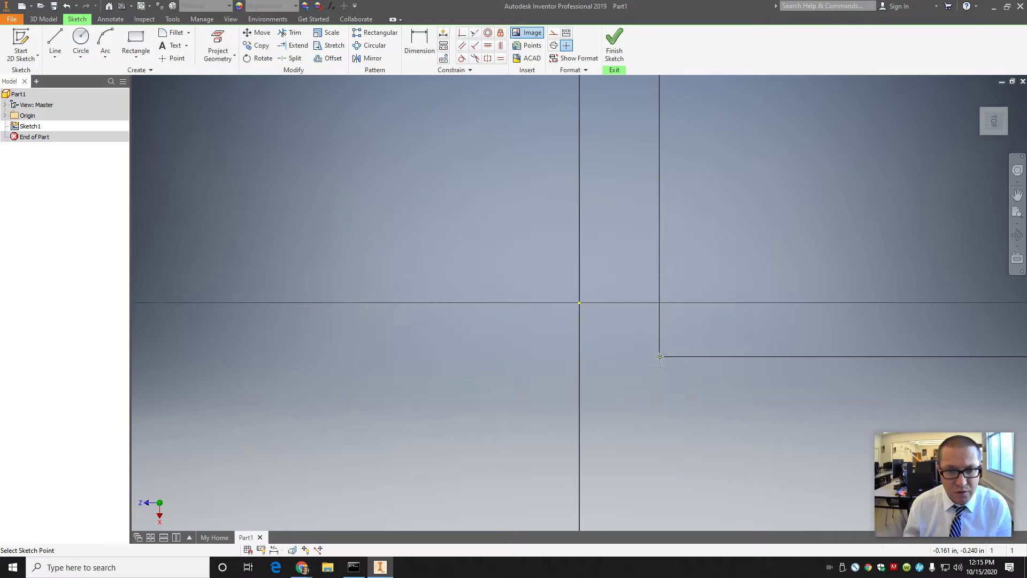
pyautogui.click(580, 304)
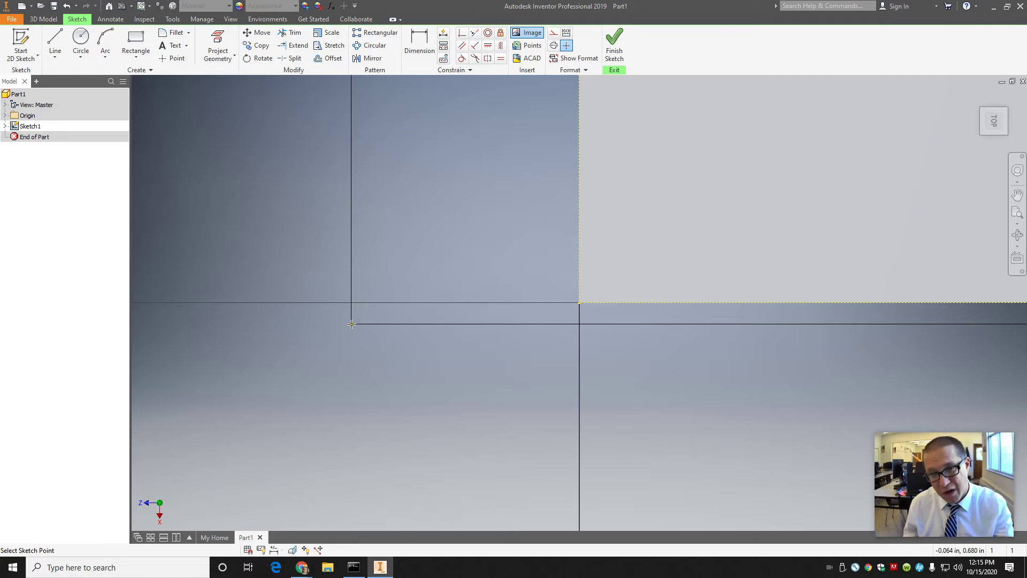
pyautogui.rightClick(352, 324)
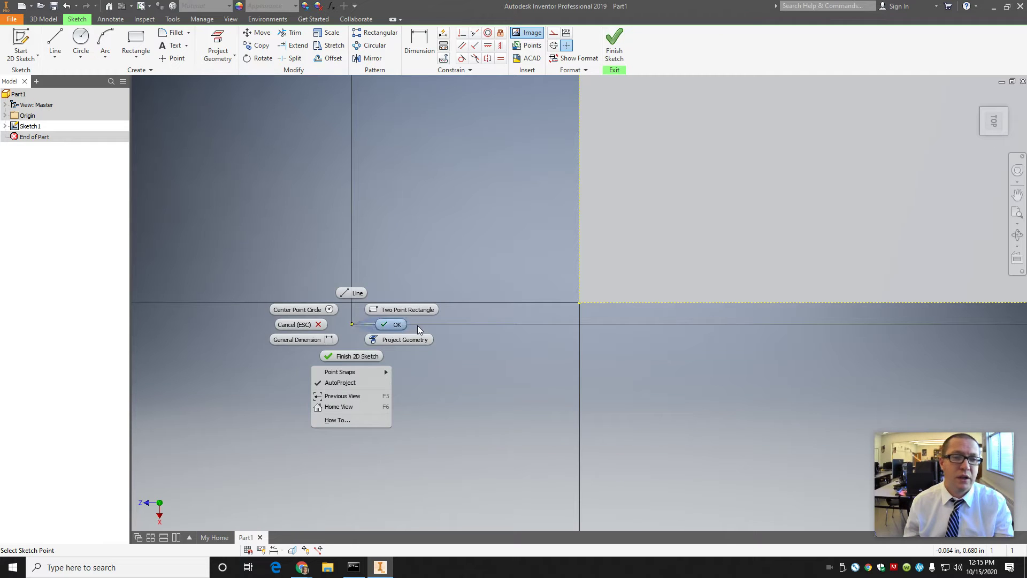
pyautogui.click(396, 326)
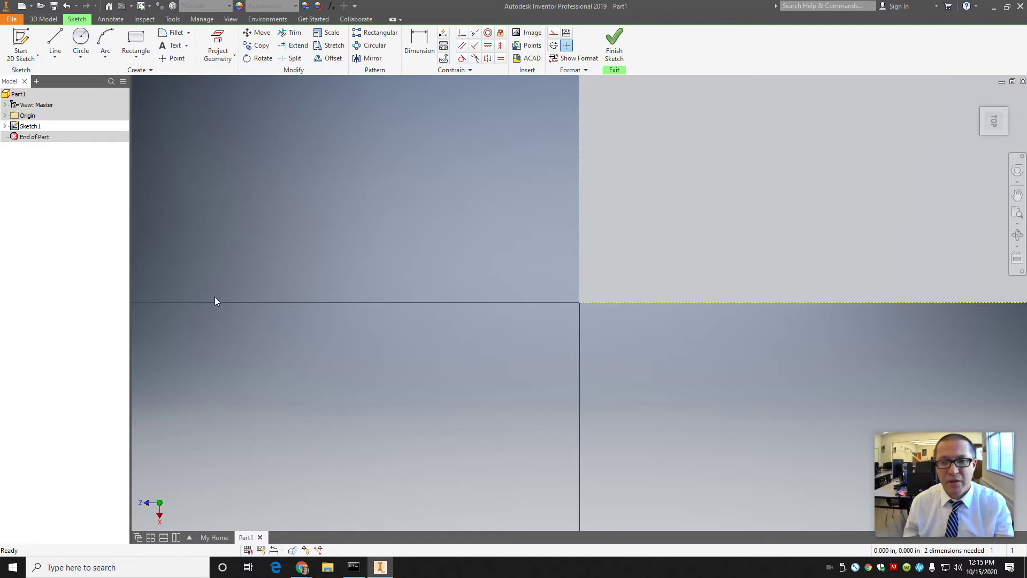
# Examine the inserted logo image and its placement relative to the sketch origin and axes
pyautogui.scroll(-3, 701, 206)
pyautogui.scroll(3, 786, 166)
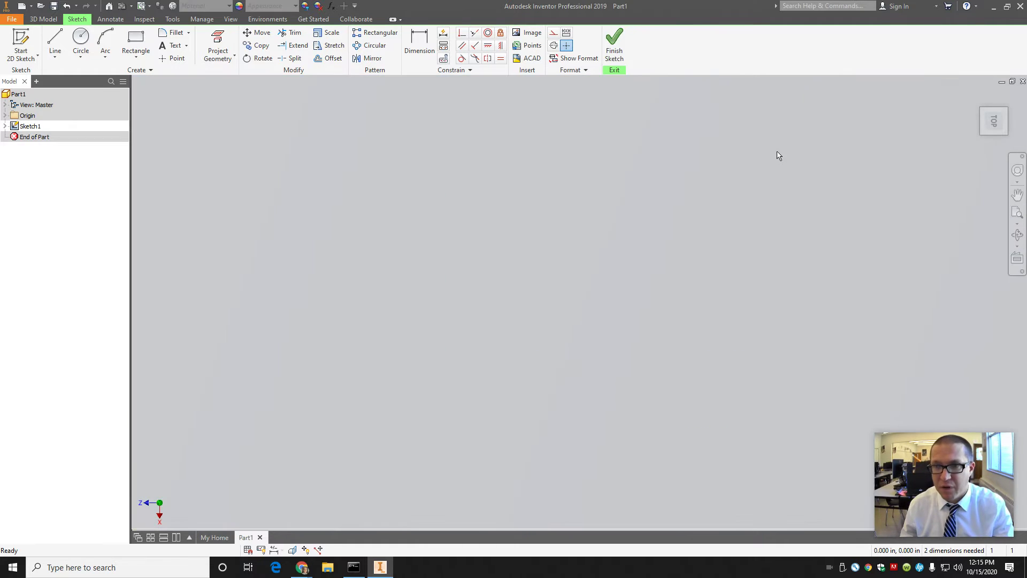
pyautogui.scroll(-5, 748, 188)
pyautogui.scroll(2, 801, 133)
pyautogui.scroll(-2, 773, 190)
pyautogui.click(773, 191)
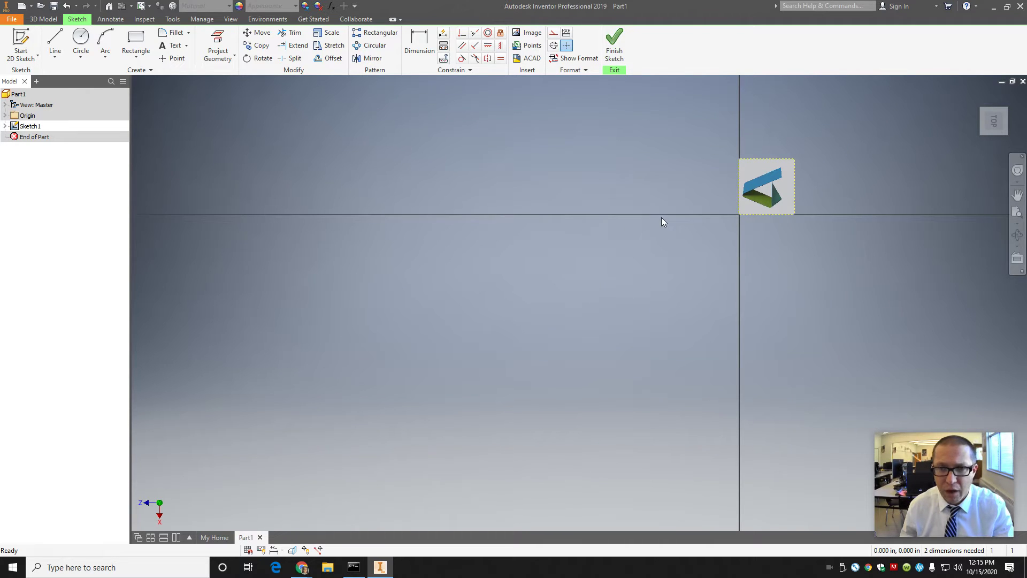
pyautogui.scroll(-3, 661, 218)
pyautogui.scroll(5, 661, 217)
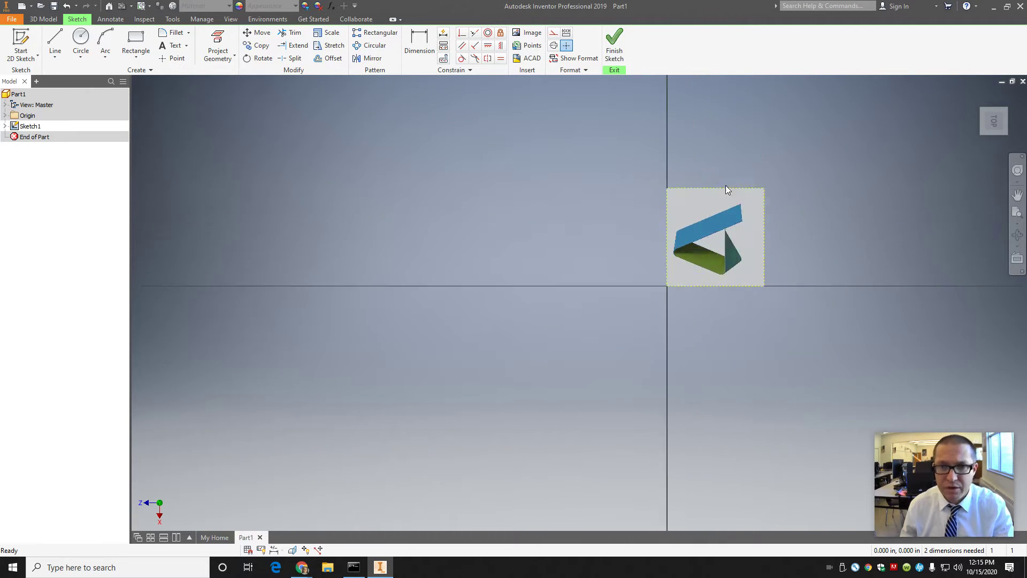
pyautogui.rightClick(653, 228)
pyautogui.press('Escape')
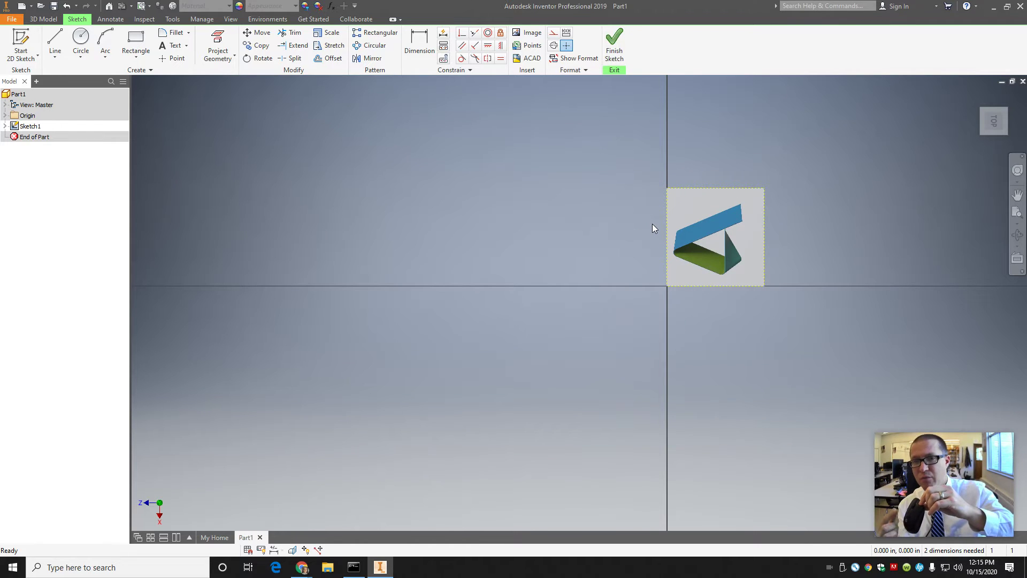
pyautogui.scroll(5, 653, 228)
pyautogui.scroll(-5, 652, 228)
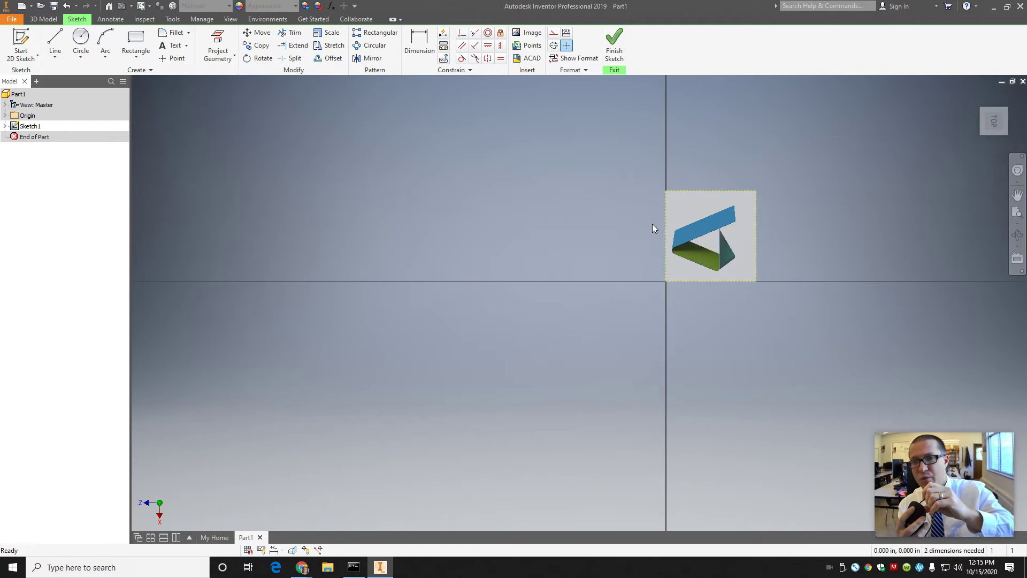
pyautogui.scroll(-5, 390, 304)
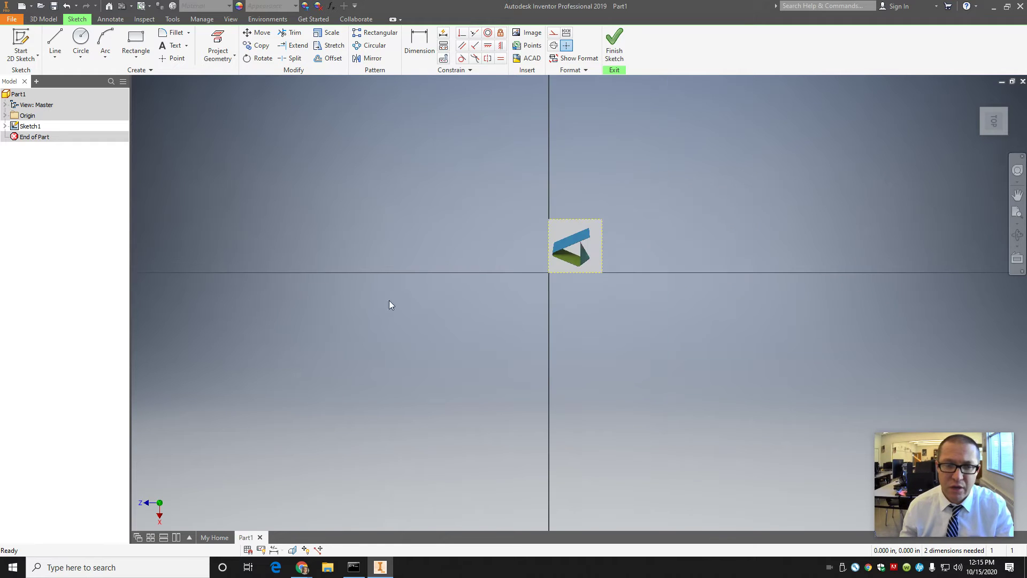
pyautogui.scroll(5, 505, 295)
pyautogui.scroll(-5, 567, 321)
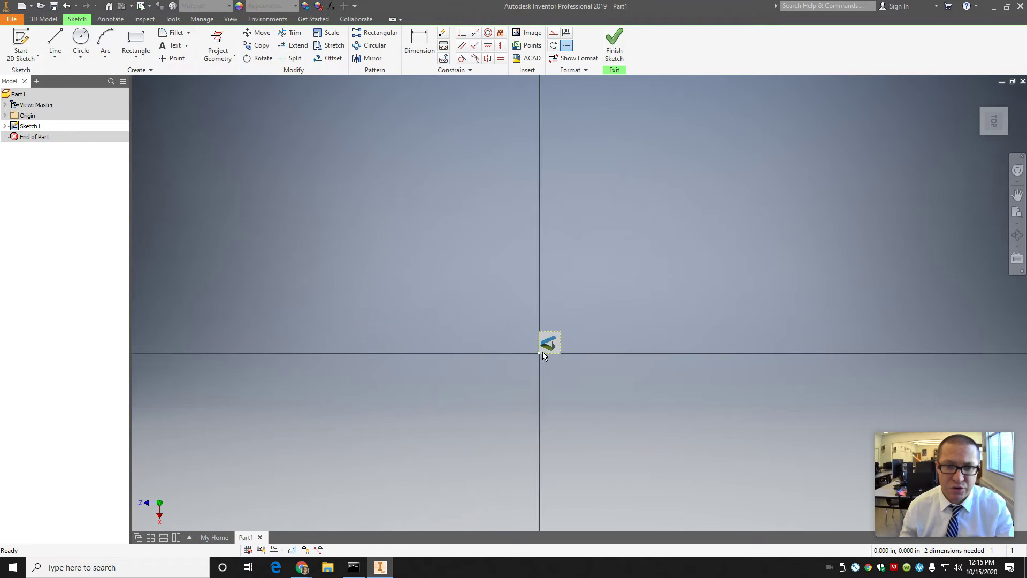
pyautogui.scroll(3, 545, 337)
pyautogui.scroll(4, 545, 335)
pyautogui.scroll(-2, 541, 344)
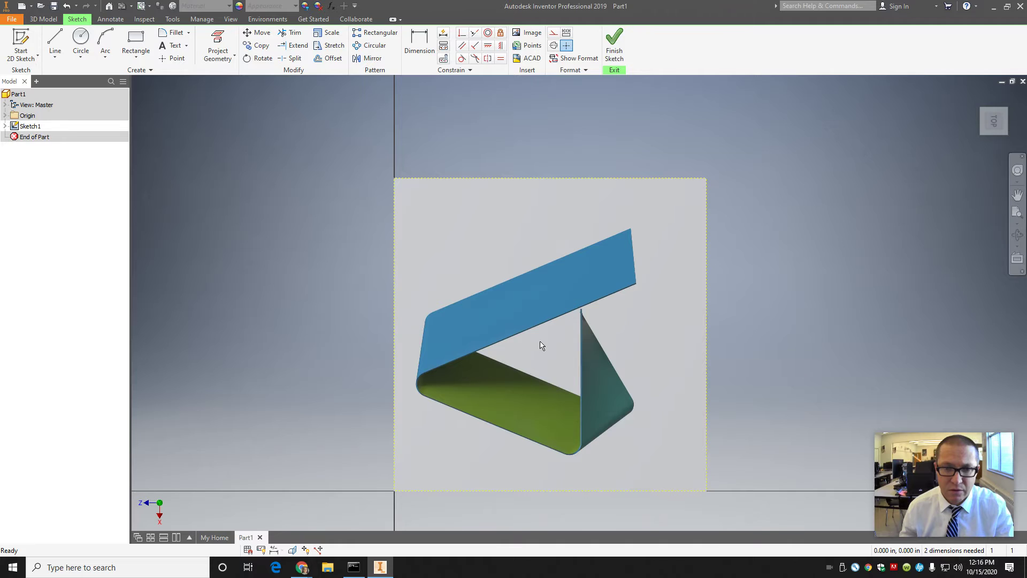
pyautogui.scroll(5, 541, 345)
pyautogui.scroll(-6, 542, 345)
pyautogui.scroll(5, 532, 395)
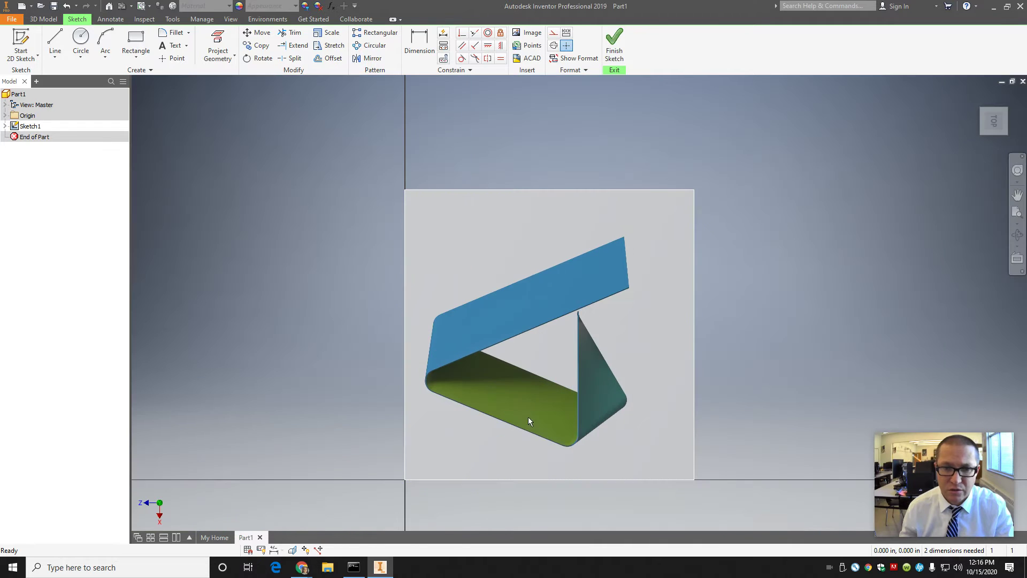
pyautogui.scroll(-4, 528, 425)
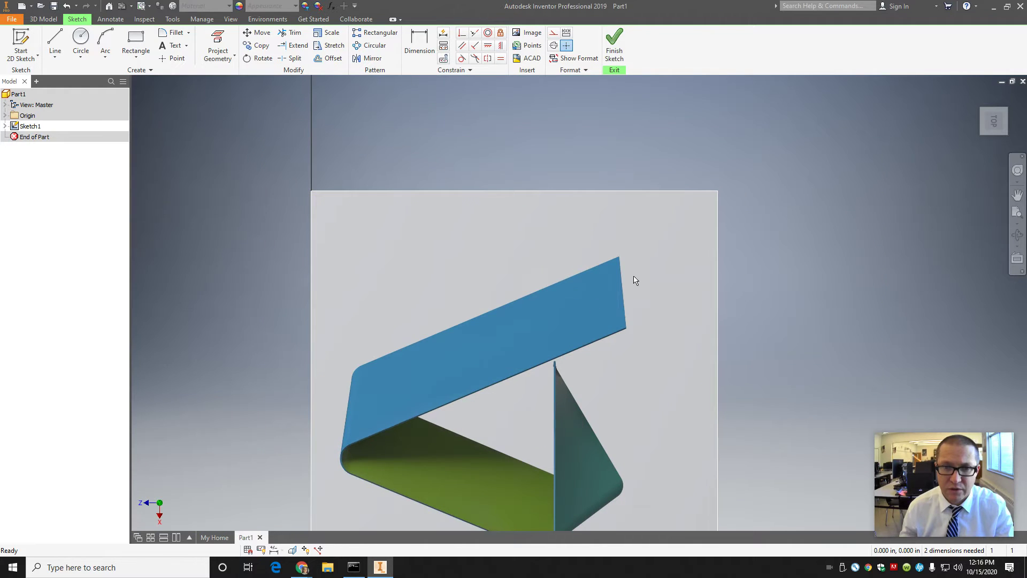
pyautogui.scroll(-5, 633, 280)
pyautogui.scroll(8, 580, 209)
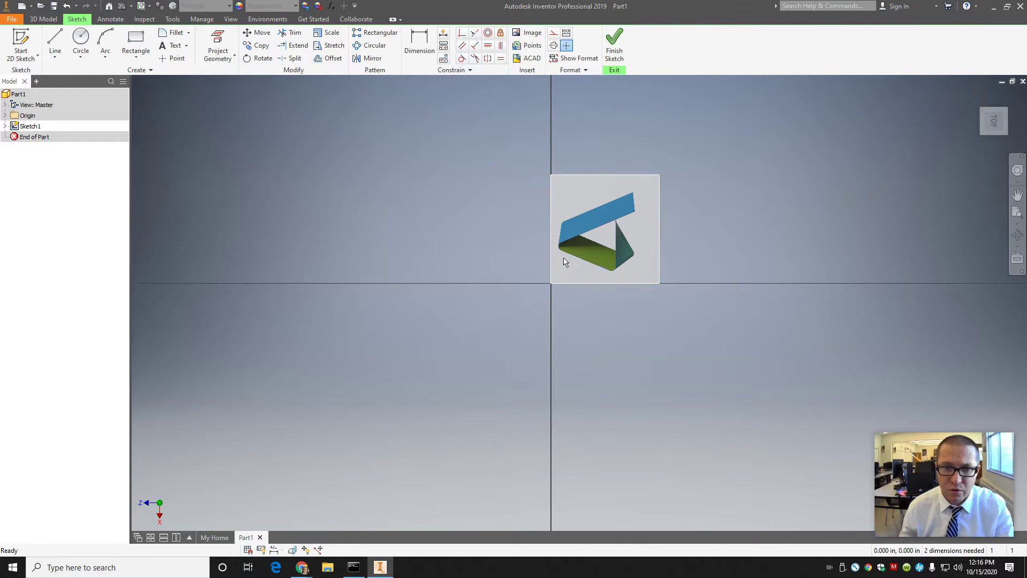
pyautogui.scroll(-5, 564, 261)
pyautogui.scroll(7, 559, 243)
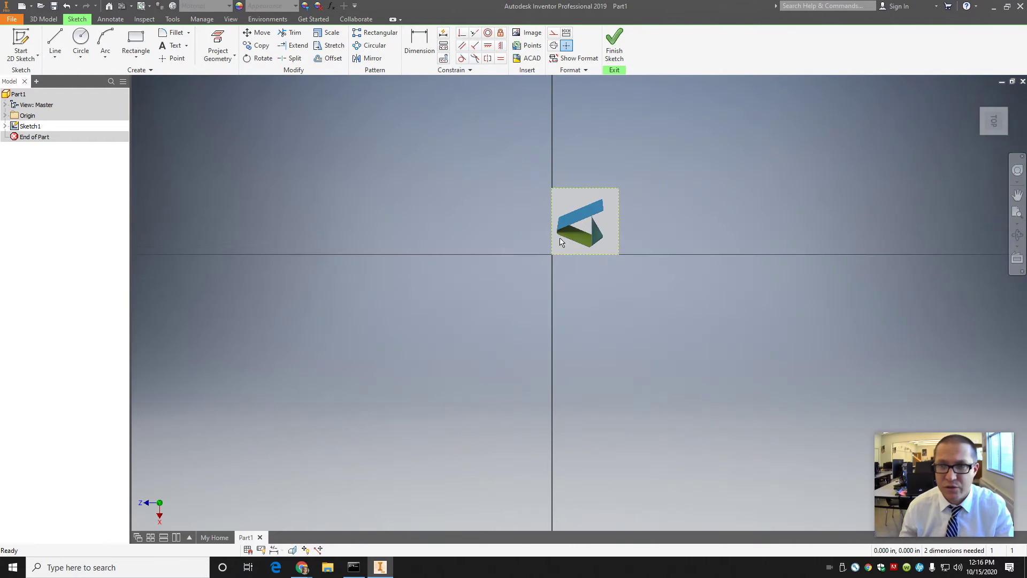
# Dimension the horizontal upper edge of the upright logo image to 4 in, scaling the image in the sketch
pyautogui.click(991, 120)
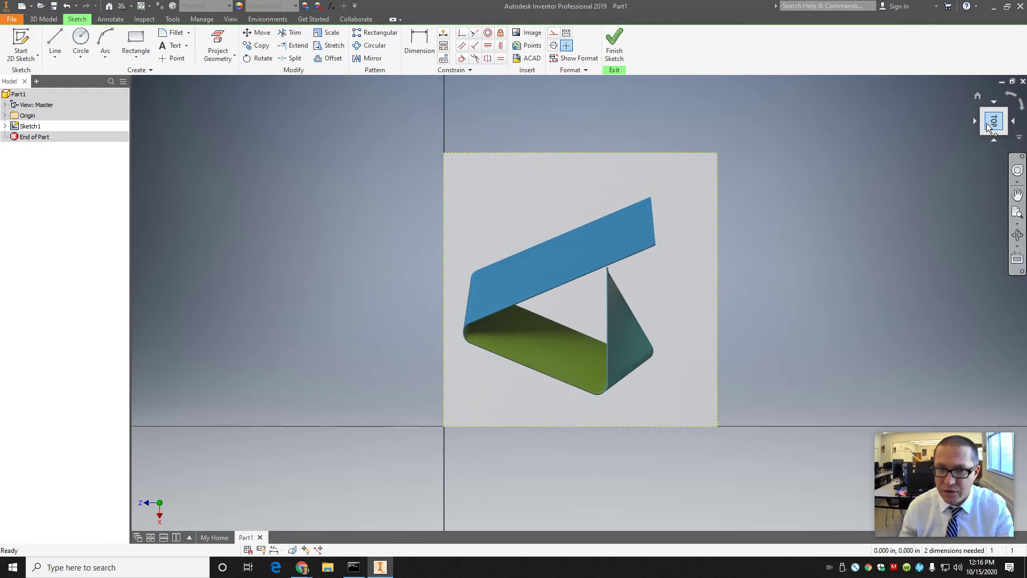
pyautogui.click(1020, 104)
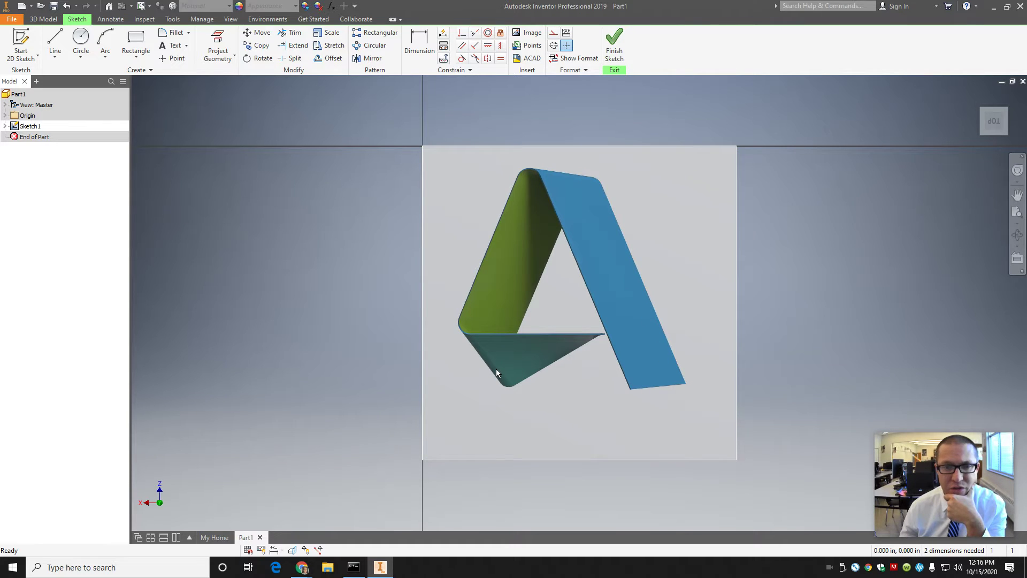
pyautogui.click(428, 33)
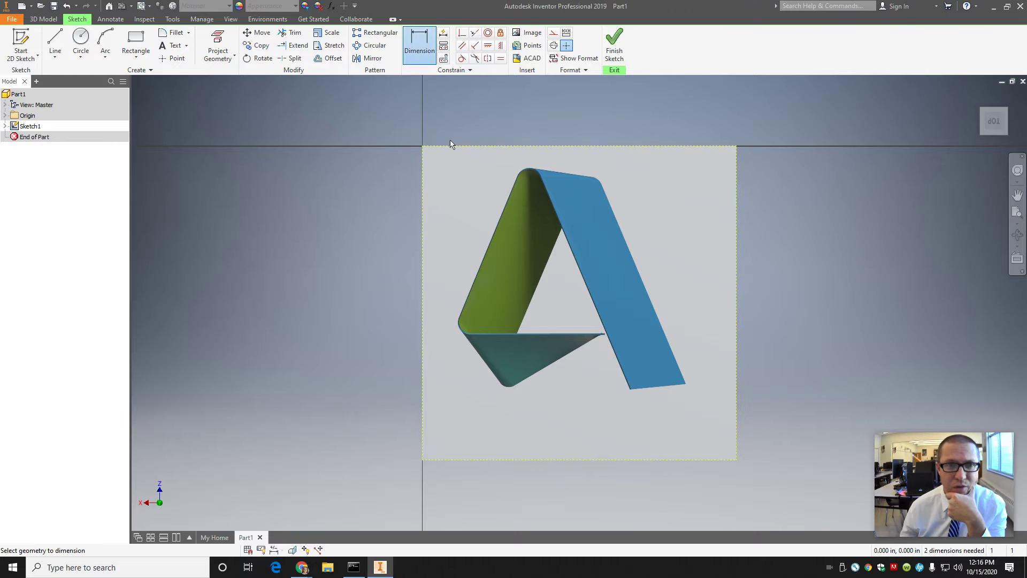
pyautogui.click(457, 146)
pyautogui.click(465, 118)
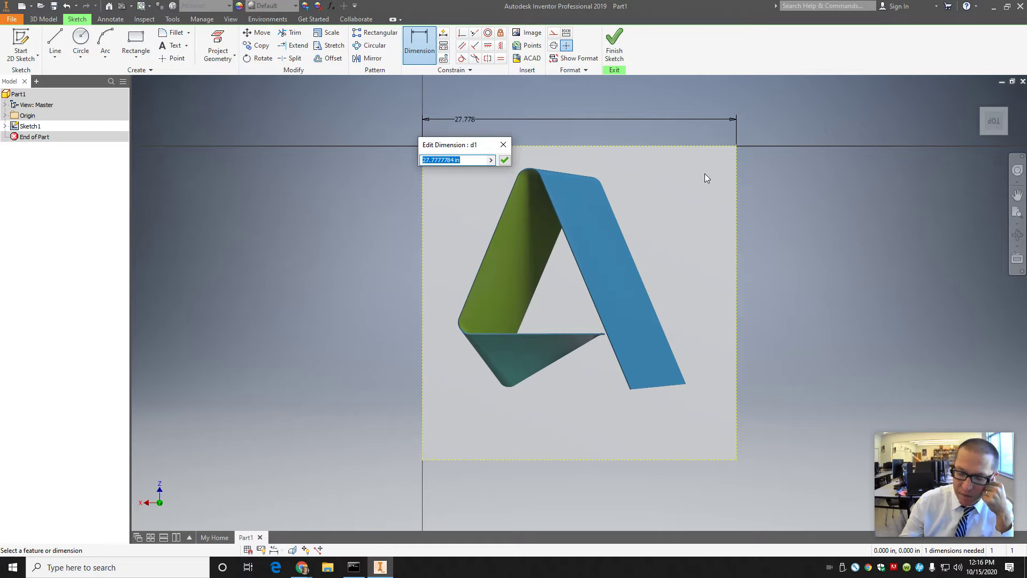
pyautogui.press('Return')
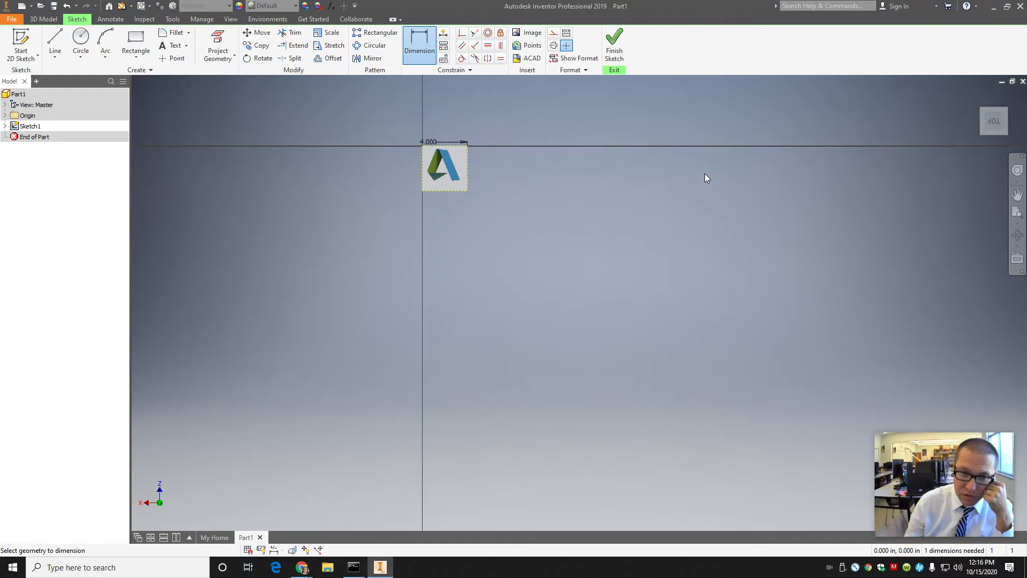
# Trace the logo's blue strip with three connected lines along its outer edge, its short lower end, and its parallel inner edge
pyautogui.click(993, 120)
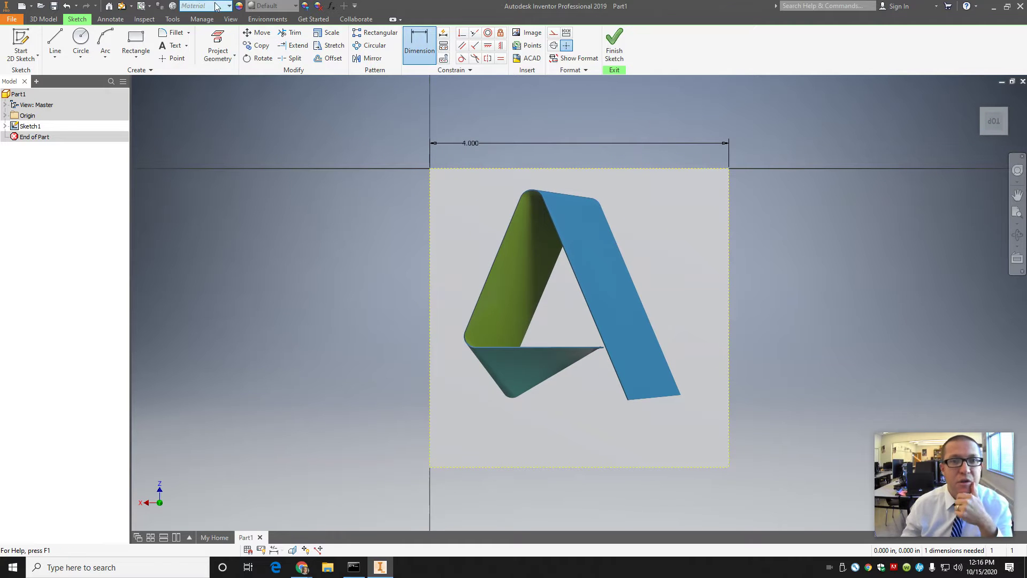
pyautogui.click(55, 43)
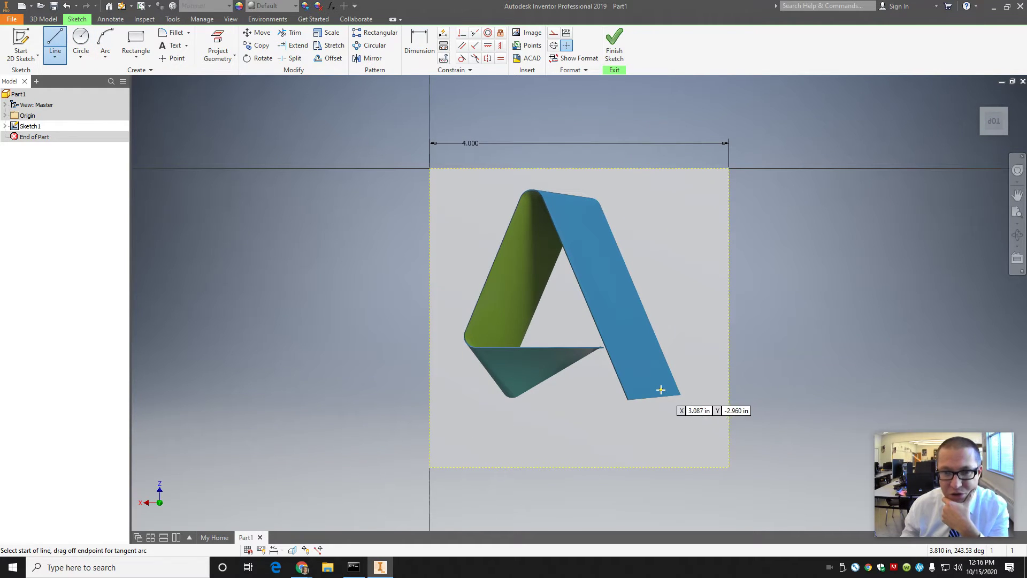
pyautogui.click(56, 61)
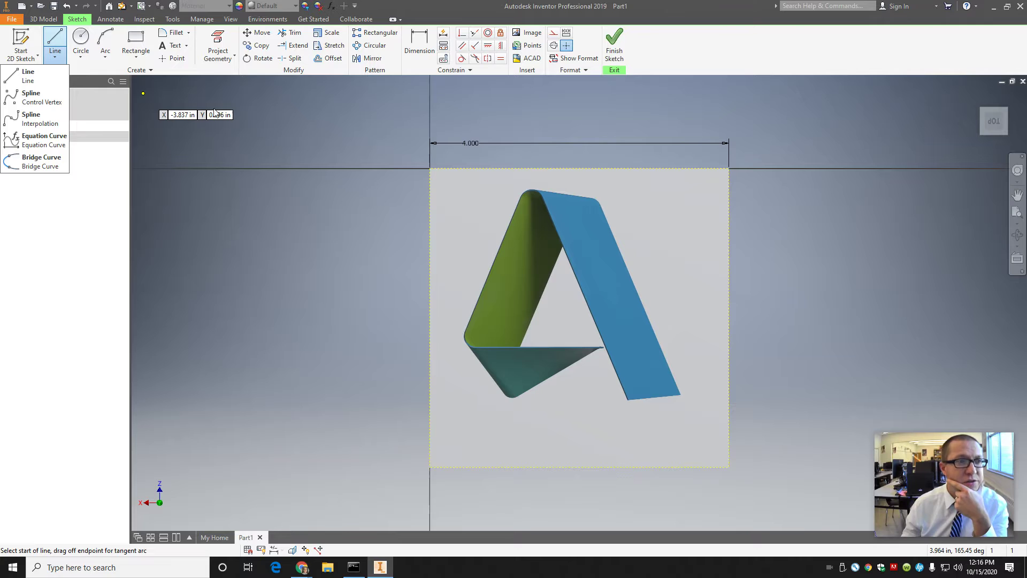
pyautogui.click(55, 39)
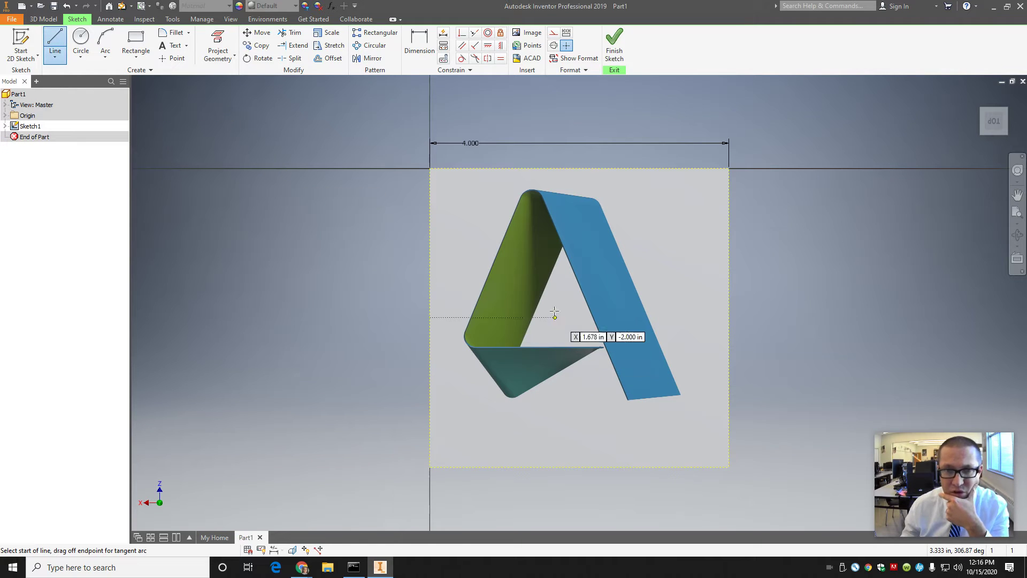
pyautogui.click(600, 204)
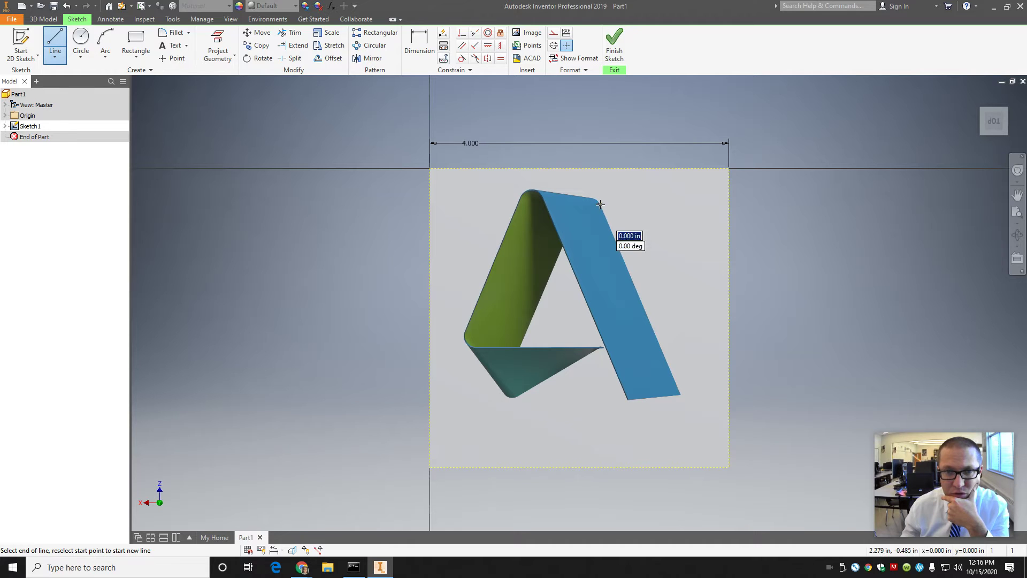
pyautogui.click(680, 394)
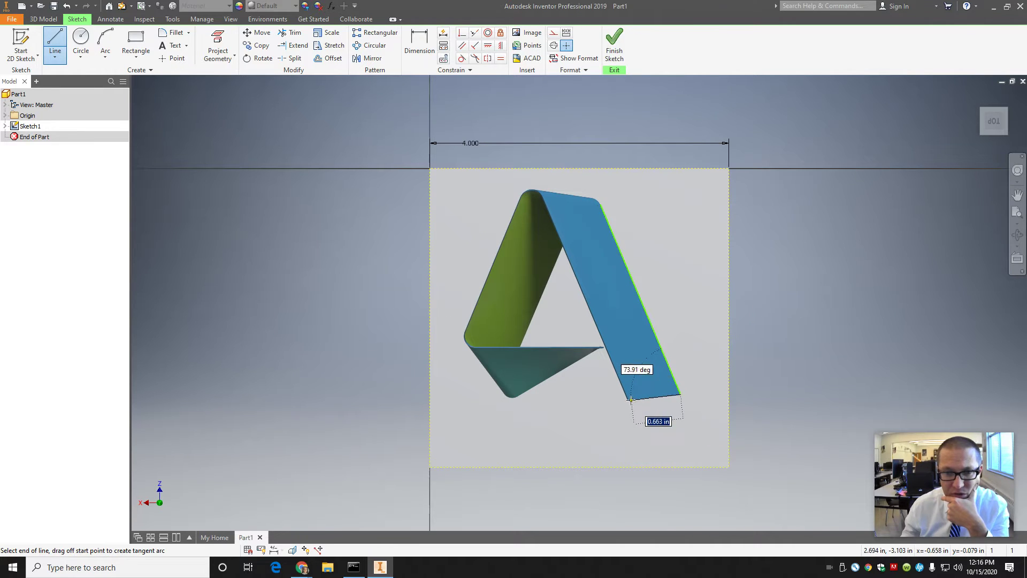
pyautogui.click(628, 400)
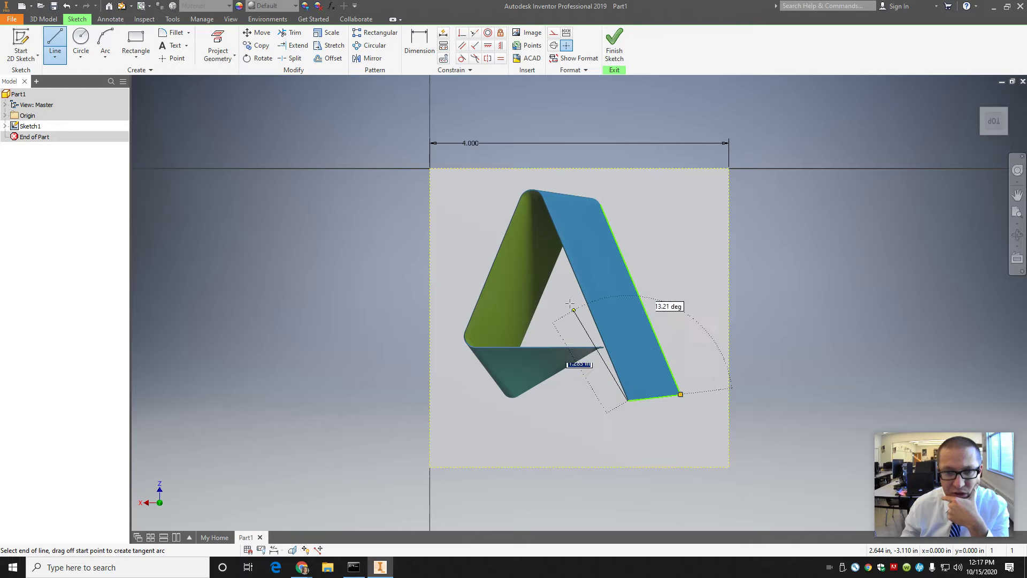
pyautogui.click(542, 201)
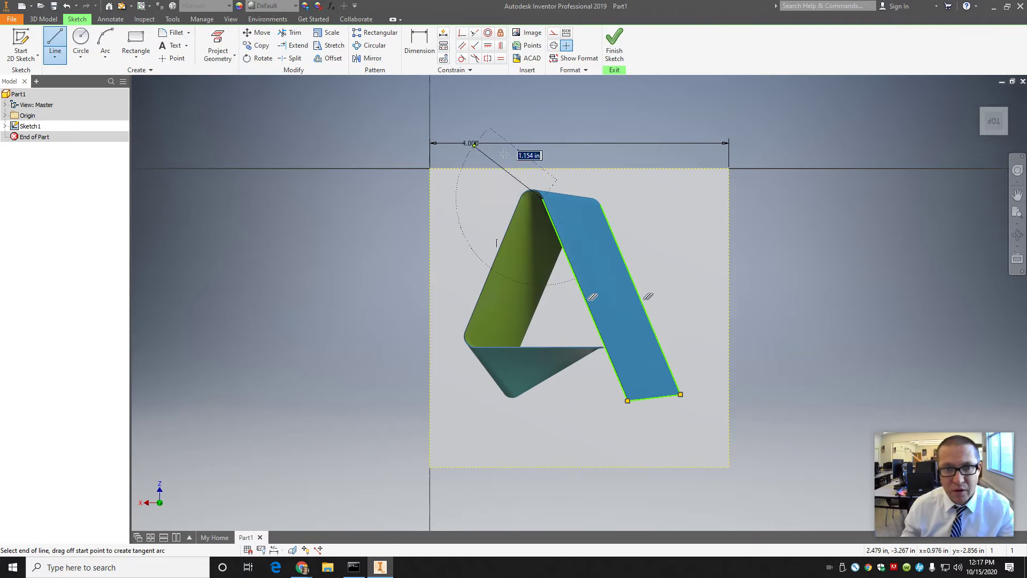
pyautogui.press('Escape')
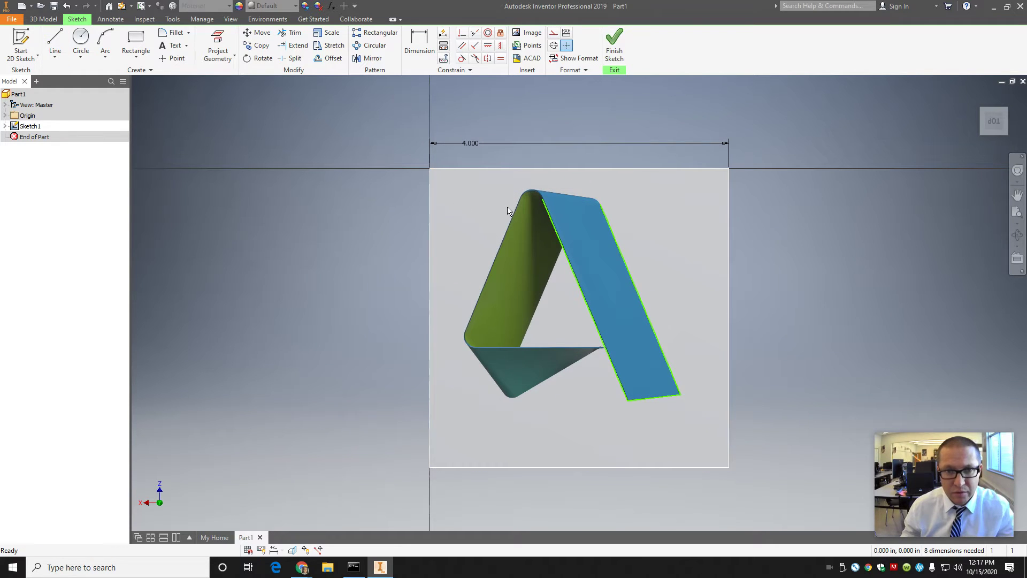
# Trace the green strip's outer edge with a line about 1.95 in long, from below the rounded peak to the lower rounded corner
pyautogui.click(55, 45)
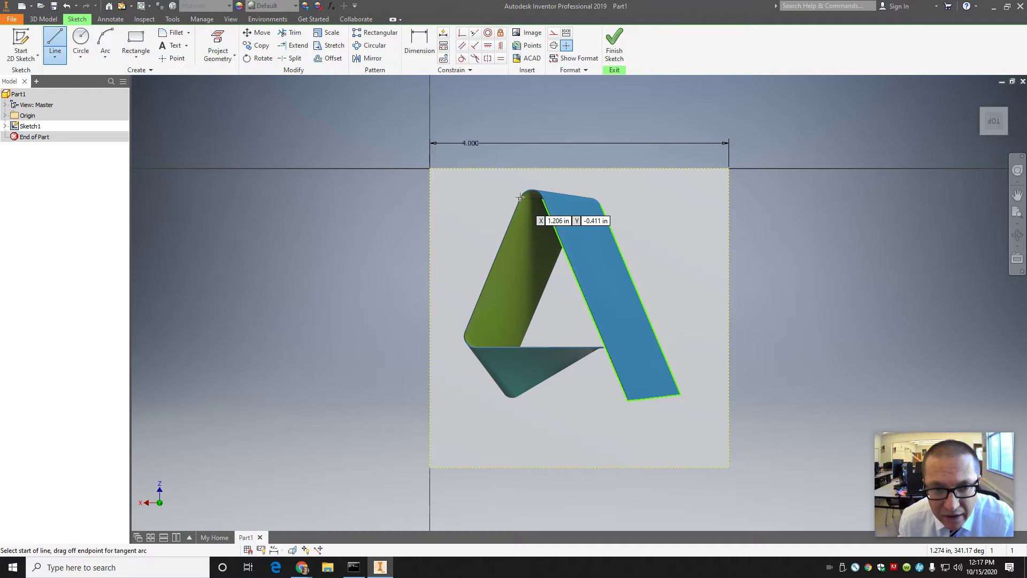
pyautogui.scroll(3, 520, 195)
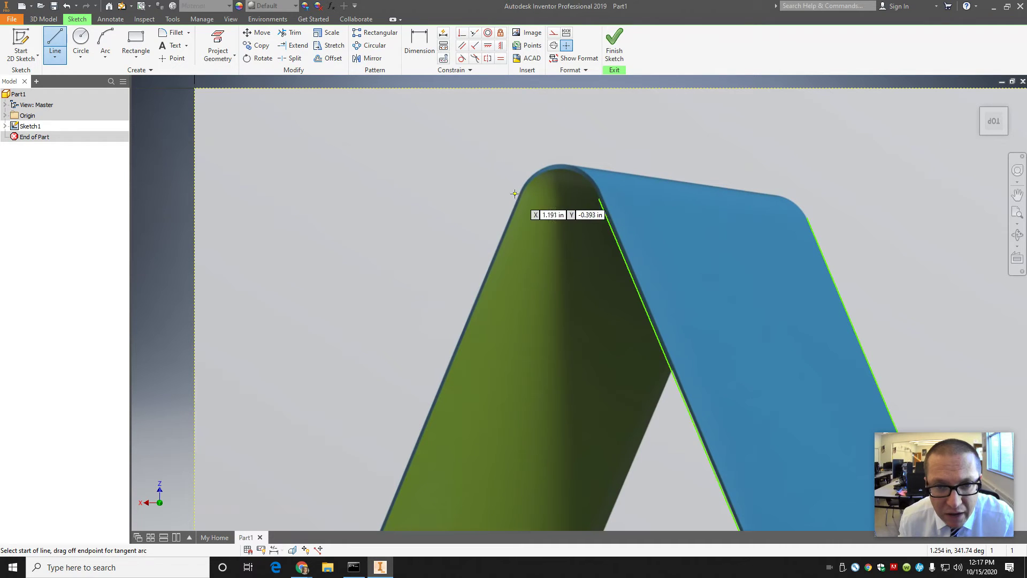
pyautogui.click(515, 193)
pyautogui.scroll(-5, 511, 225)
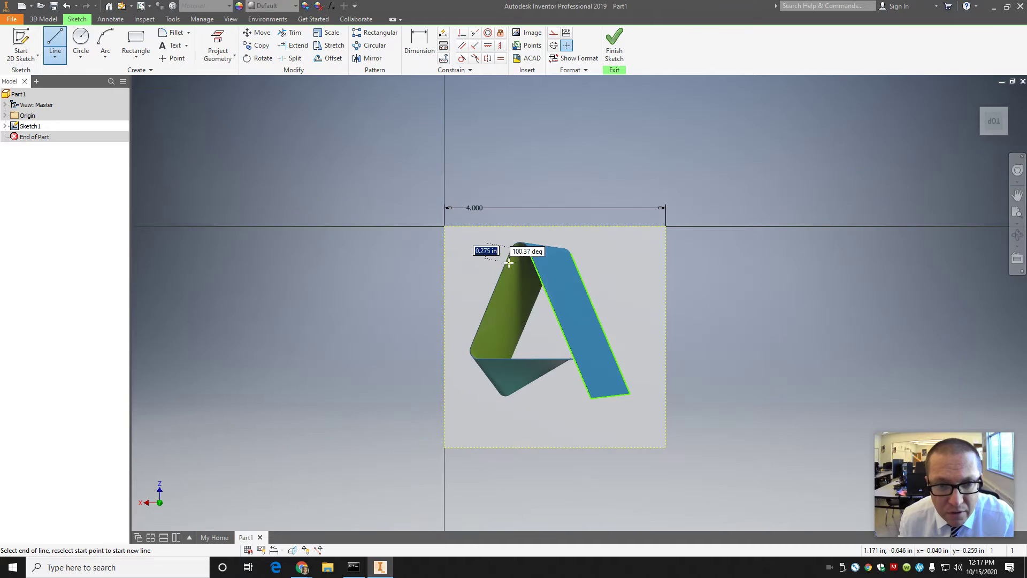
pyautogui.scroll(5, 465, 346)
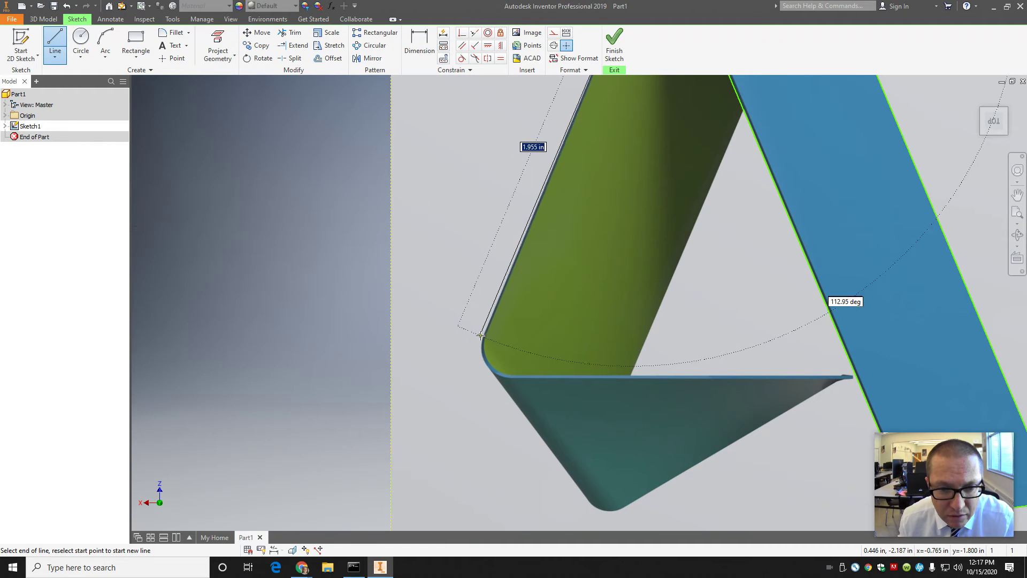
pyautogui.click(484, 336)
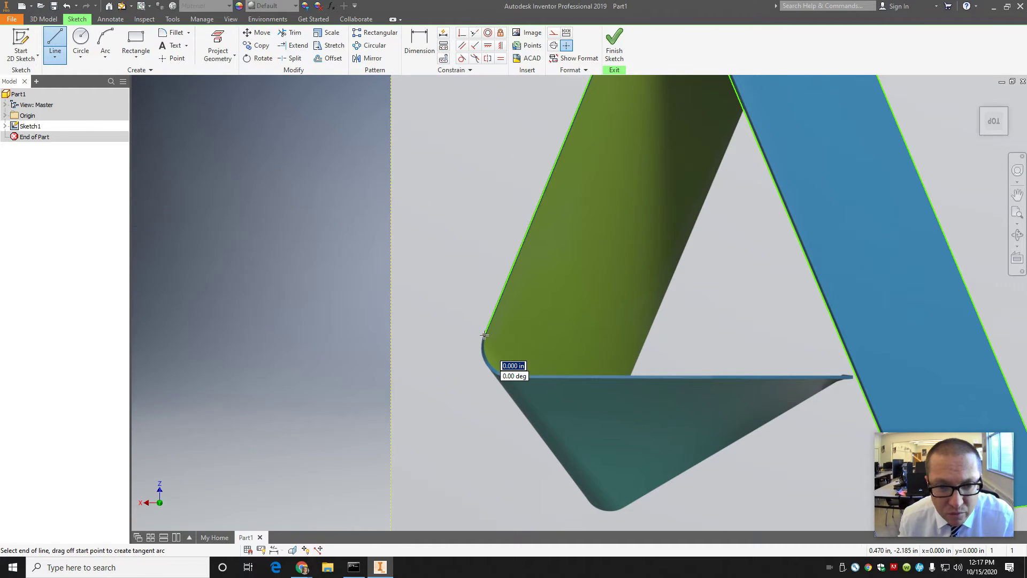
pyautogui.press('Escape')
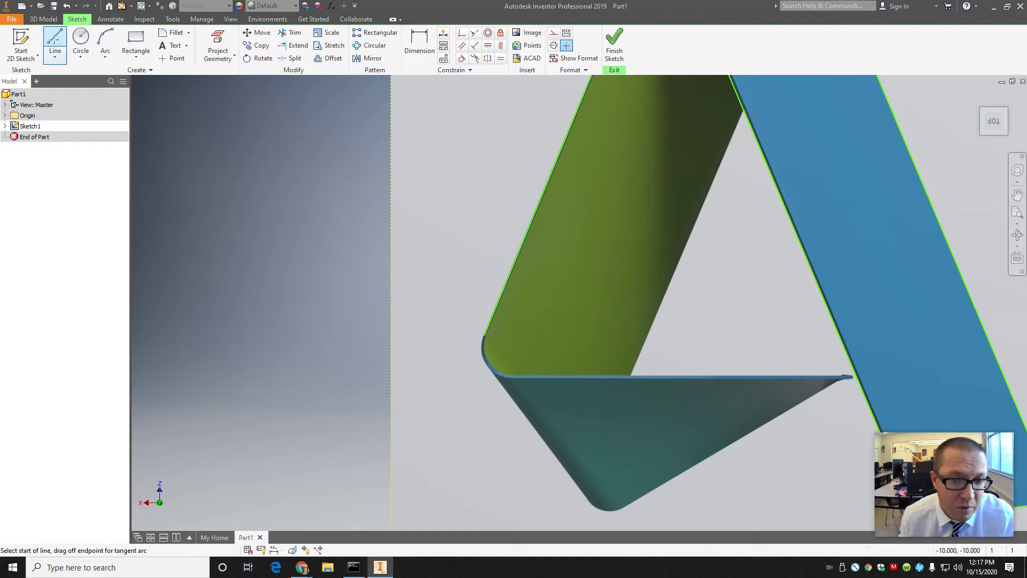
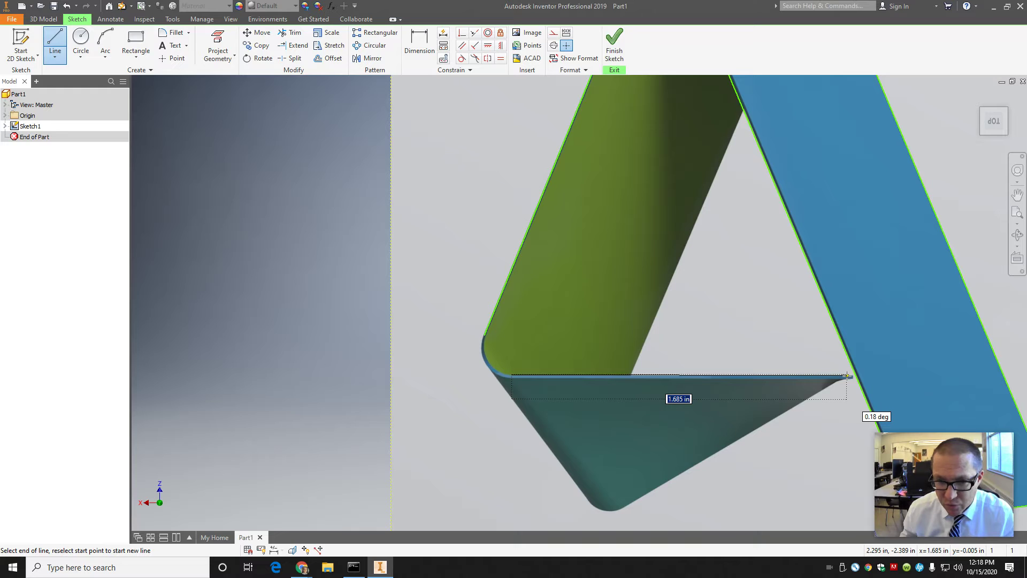
# Trace the teal triangle with a horizontal upper line about 1.69 in long and two sloping lines down to its rounded lower tip
pyautogui.click(847, 376)
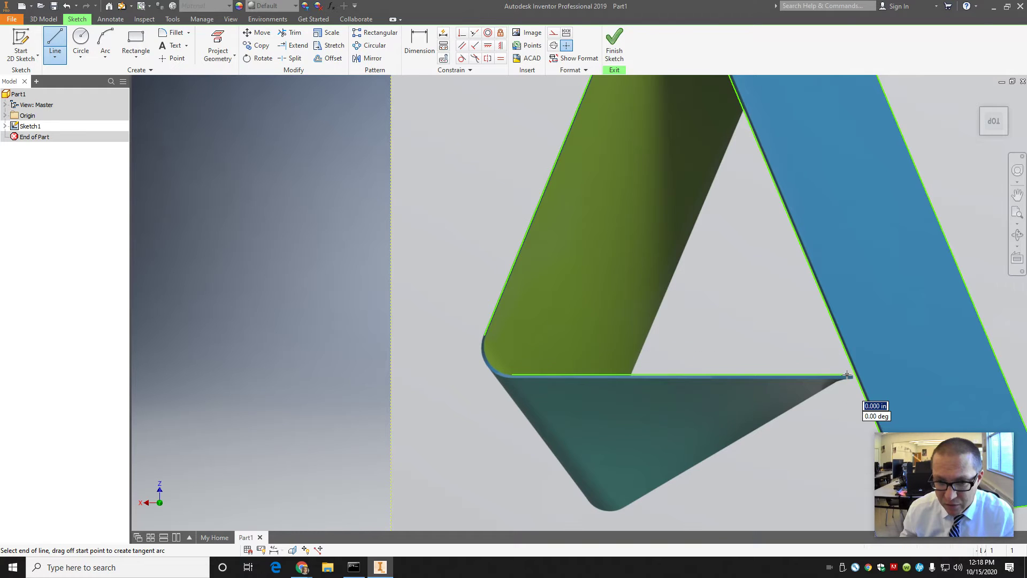
pyautogui.click(630, 503)
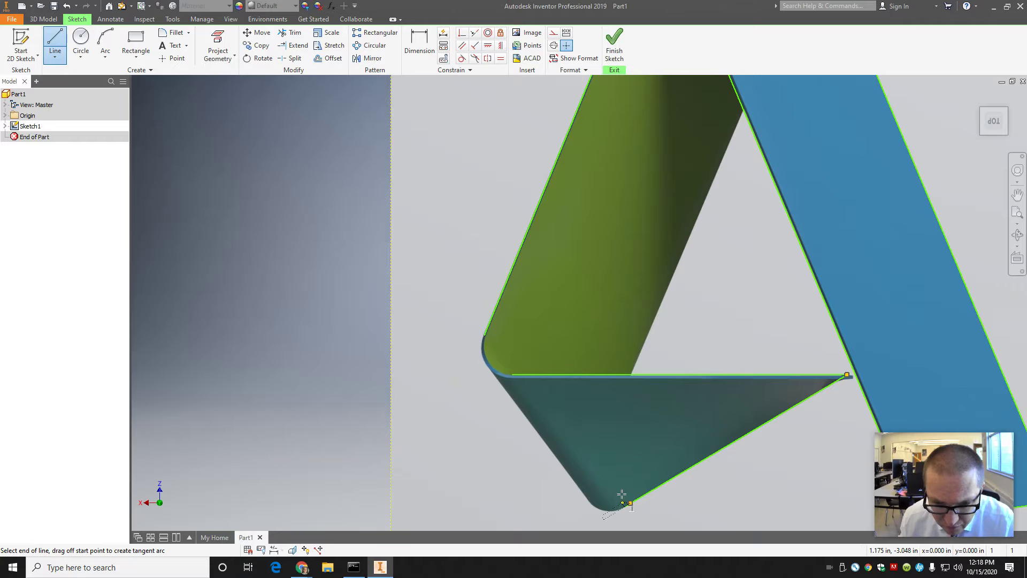
pyautogui.press('Escape')
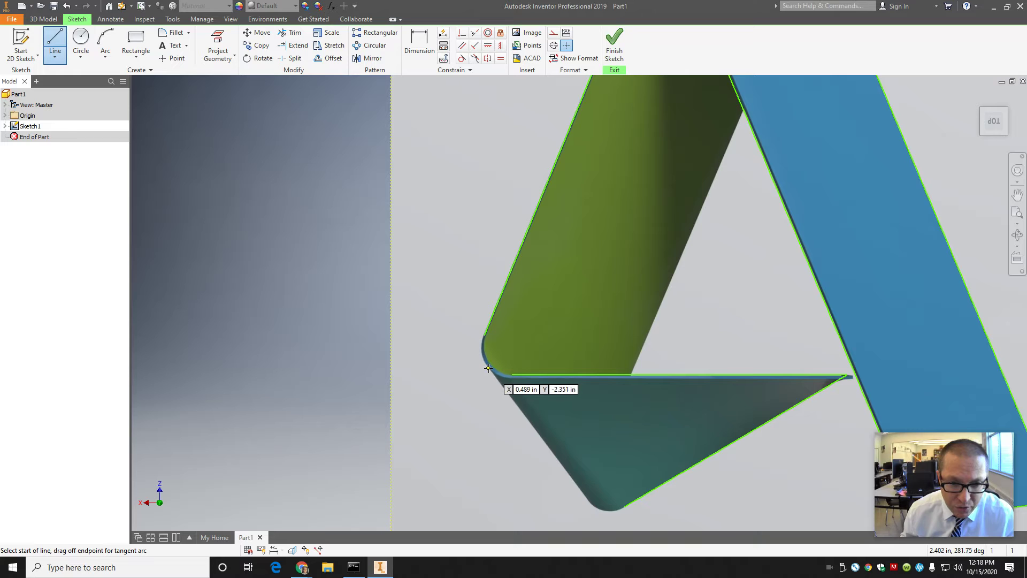
pyautogui.click(489, 368)
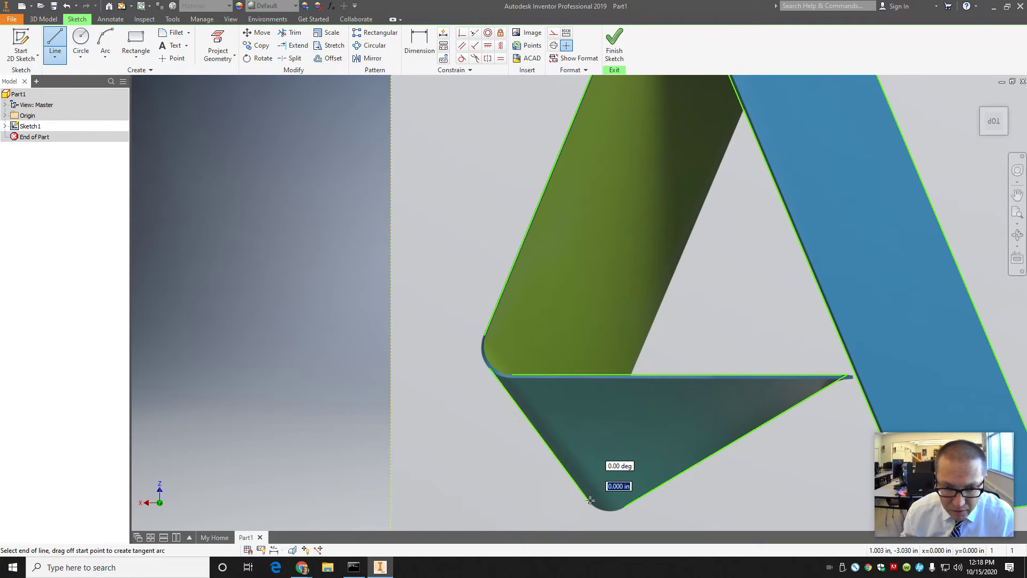
pyautogui.press('Escape')
# Trace the green strip's inner edge with a line about 1.45 in long from the blue strip's inner line to the triangle's horizontal line
pyautogui.scroll(3, 824, 337)
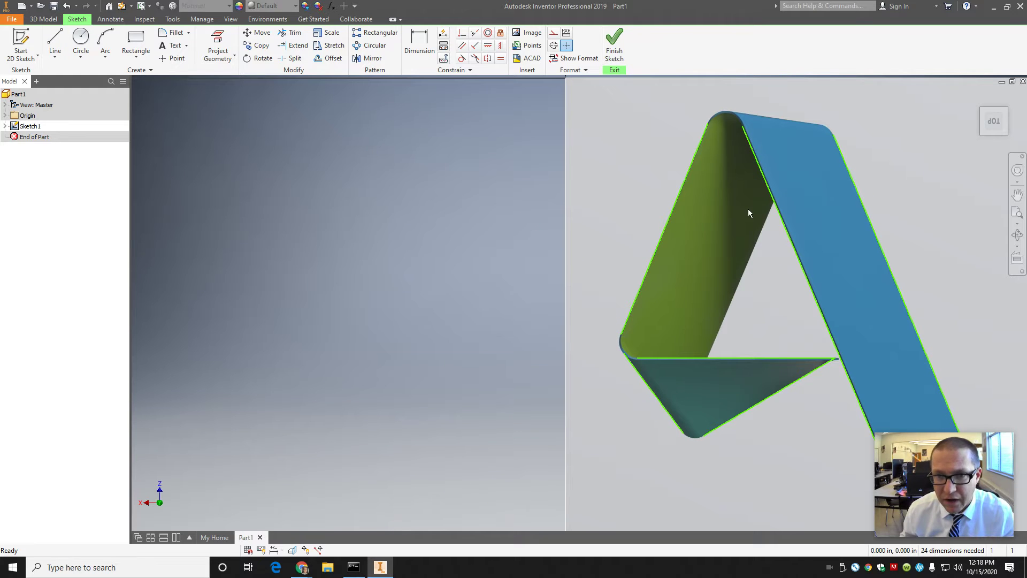
pyautogui.click(55, 43)
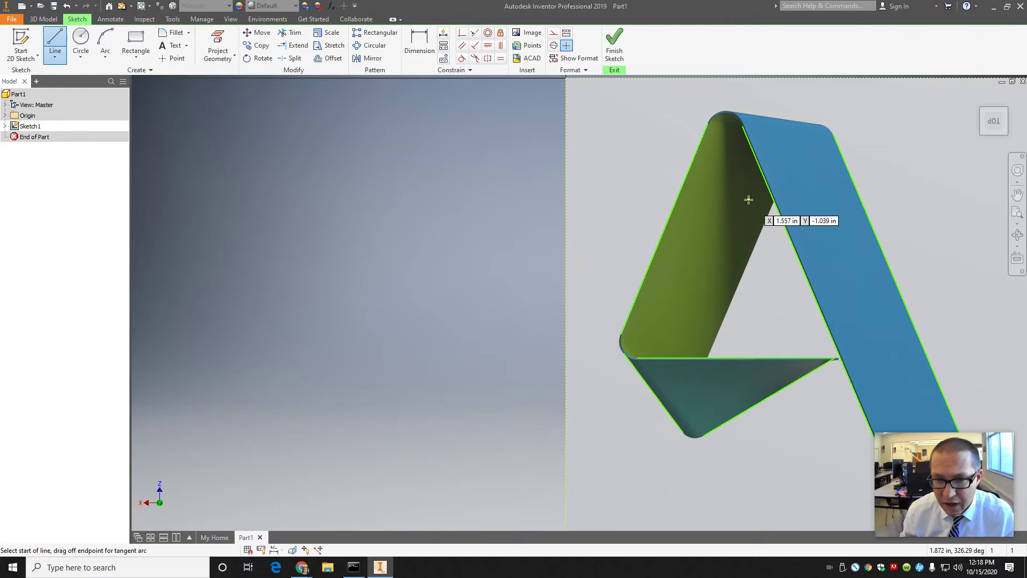
pyautogui.scroll(-3, 774, 211)
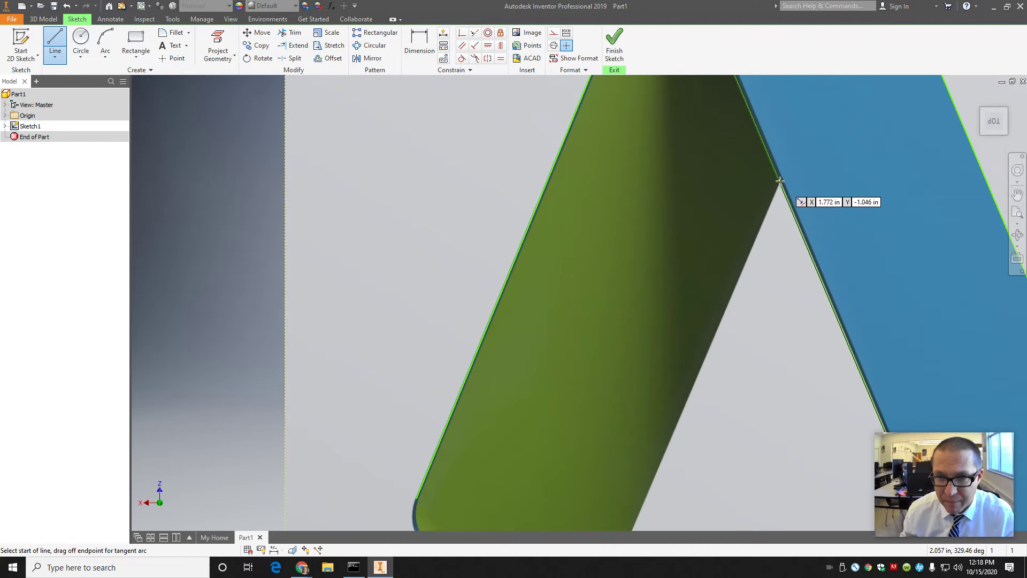
pyautogui.click(779, 183)
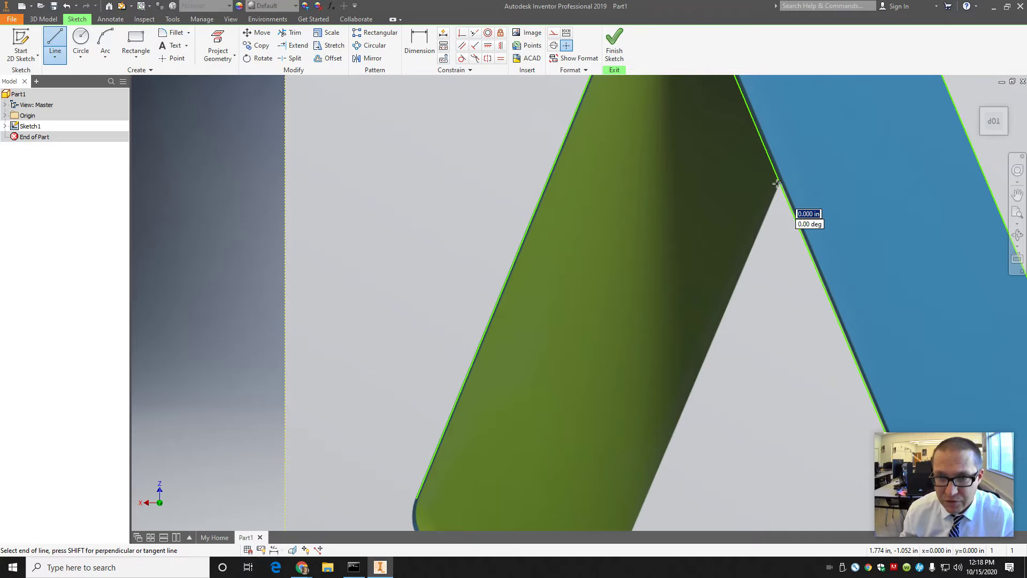
pyautogui.scroll(-5, 663, 348)
pyautogui.scroll(5, 652, 456)
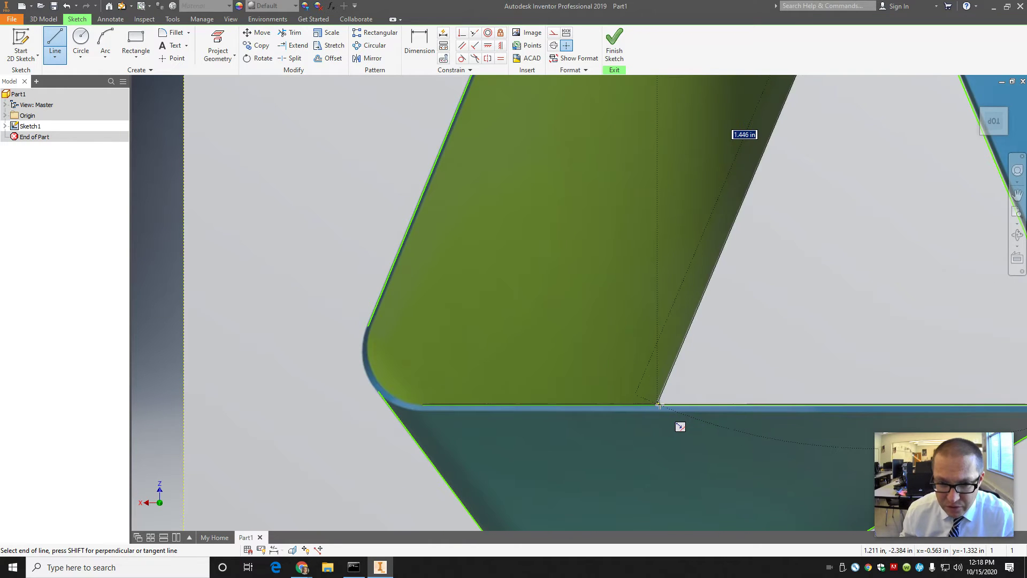
pyautogui.scroll(3, 655, 405)
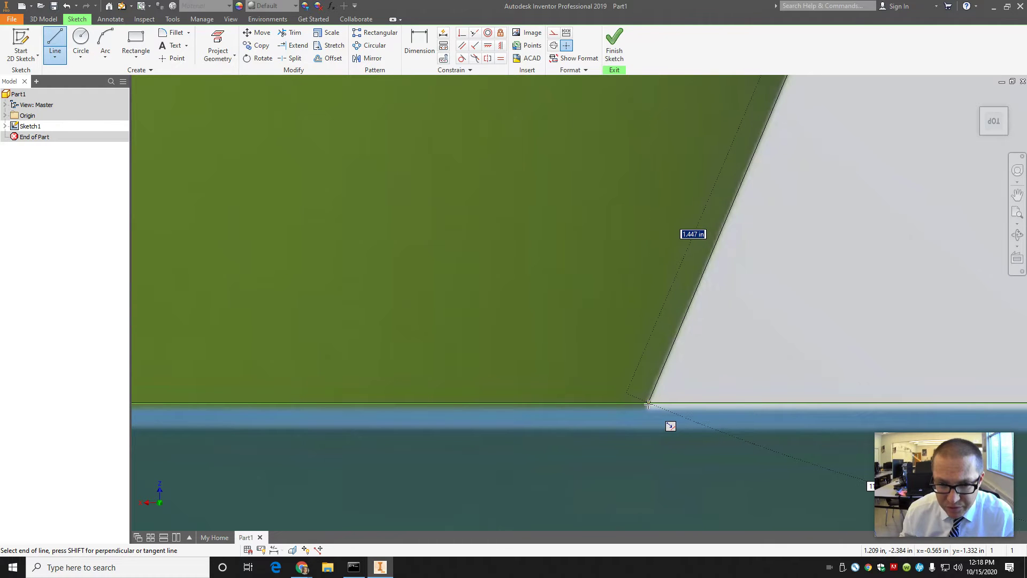
pyautogui.click(646, 404)
# Trace the blue strip's upper edge with a line from the rounded peak to the start of its rounded corner
pyautogui.scroll(-3, 743, 327)
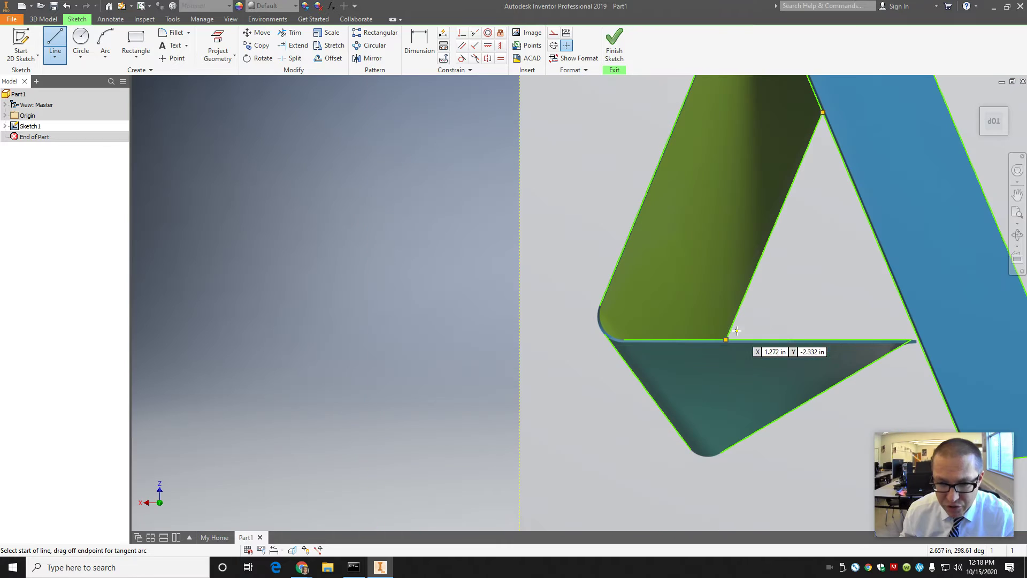
pyautogui.scroll(-5, 856, 272)
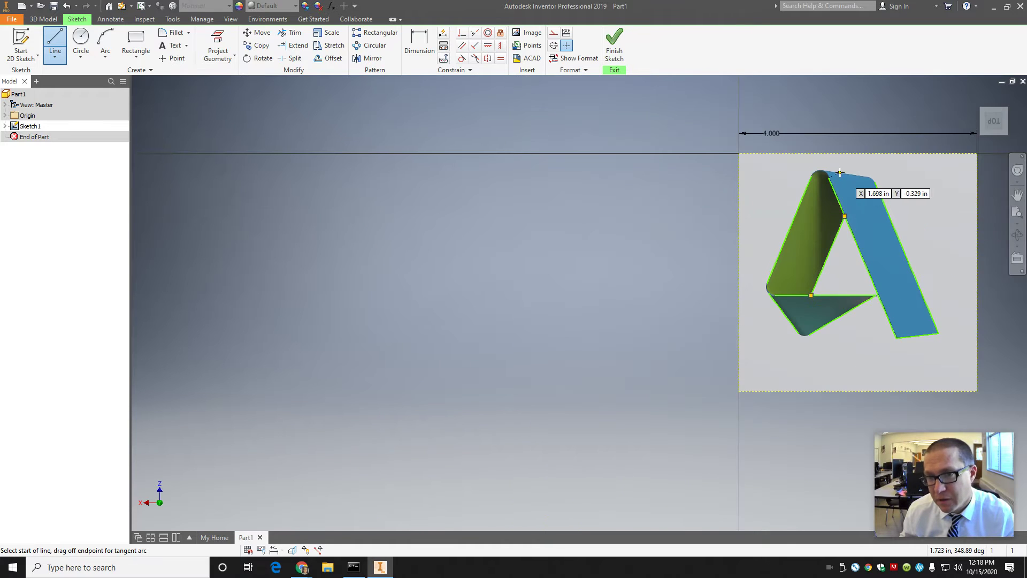
pyautogui.scroll(6, 840, 167)
pyautogui.scroll(-5, 752, 174)
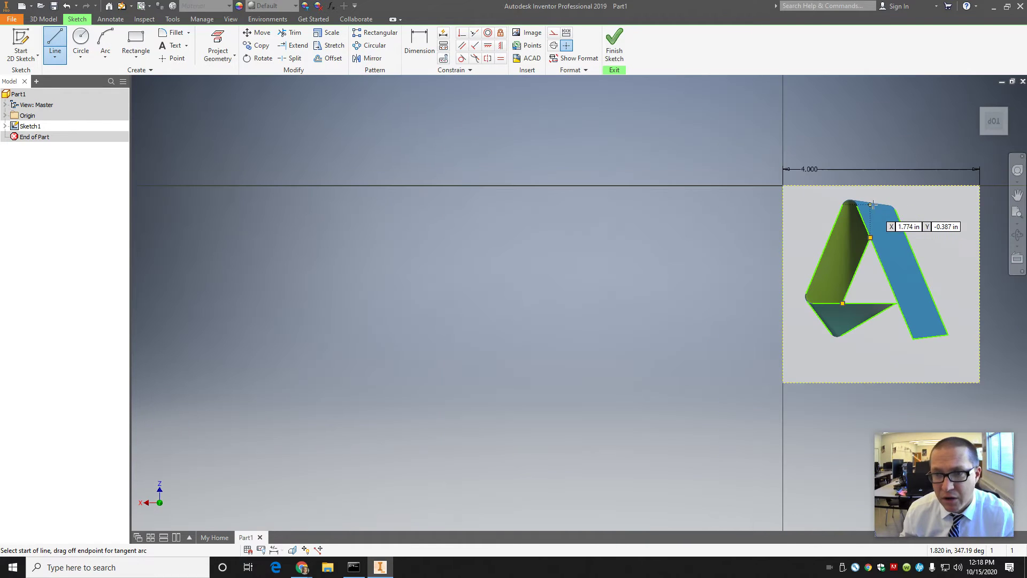
pyautogui.scroll(5, 874, 198)
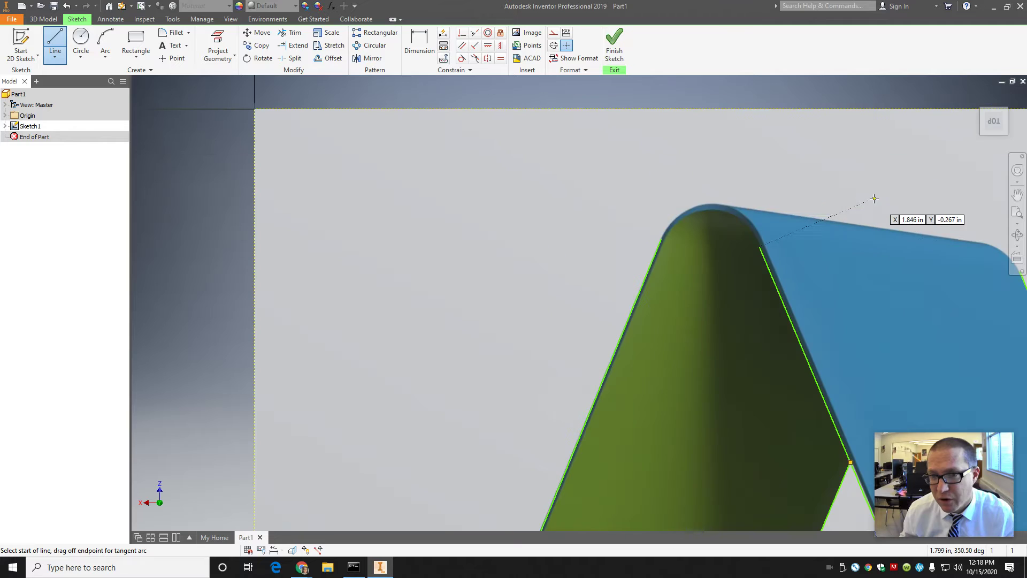
pyautogui.click(719, 203)
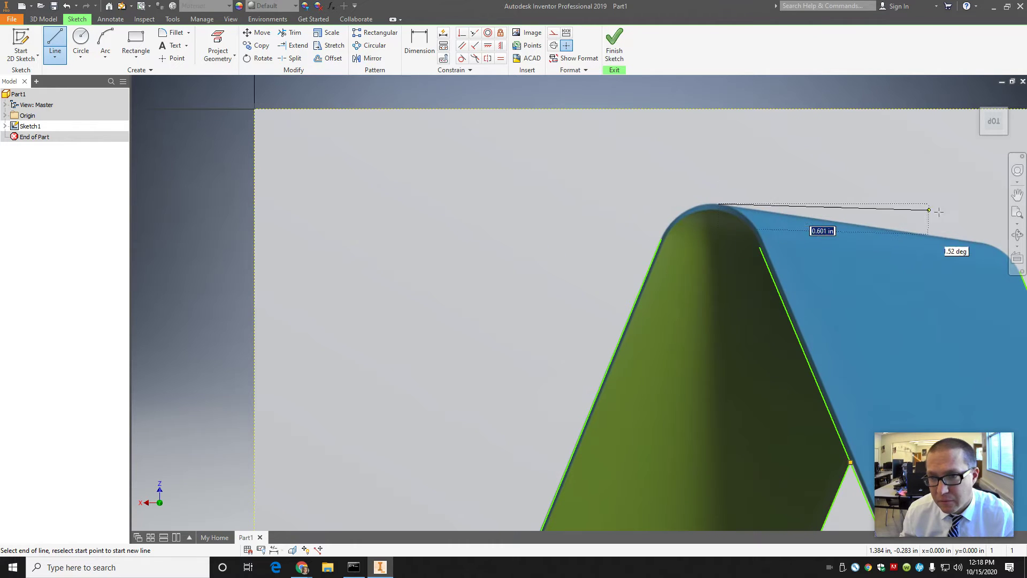
pyautogui.click(986, 243)
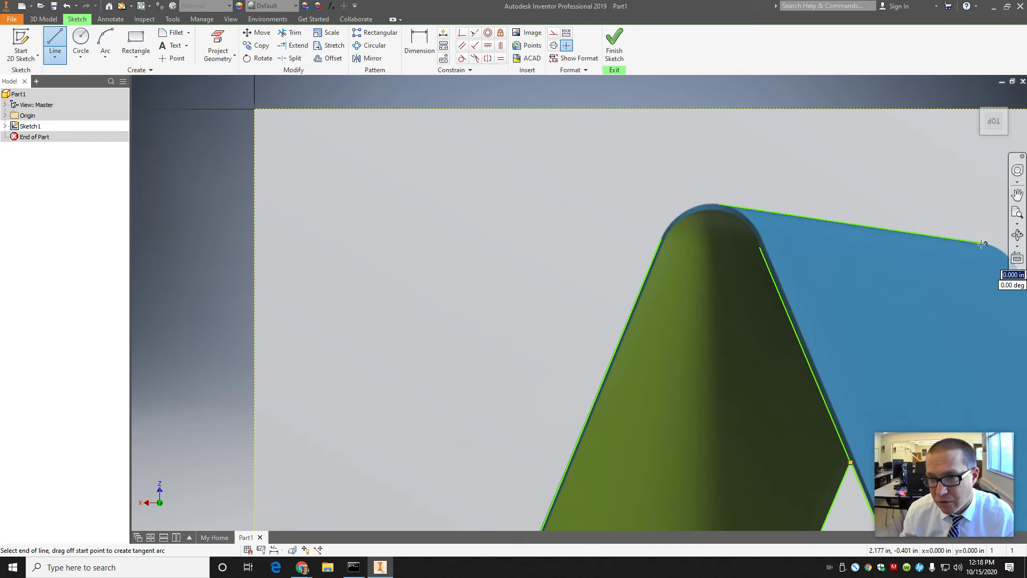
pyautogui.press('Escape')
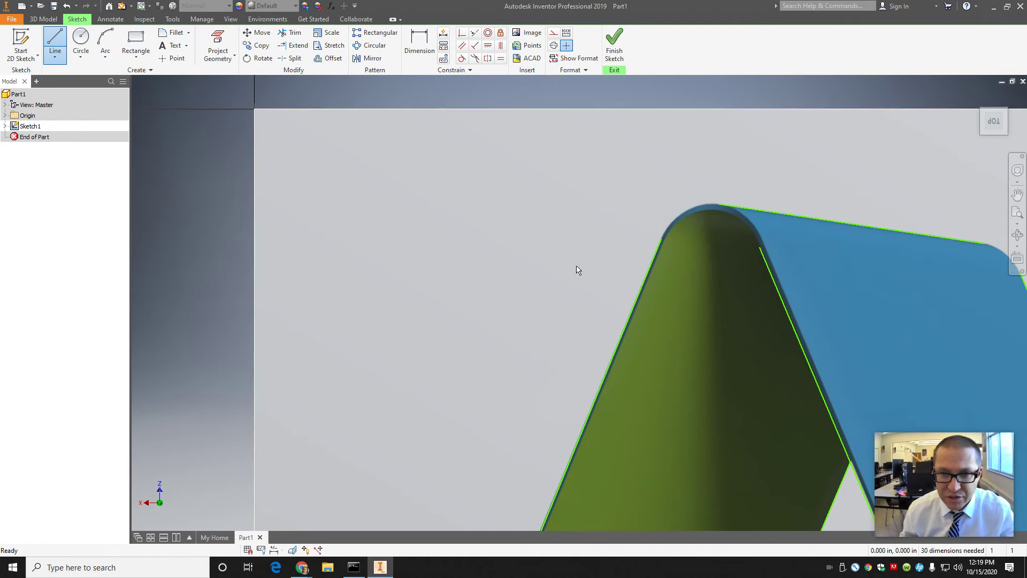
# Draw a three-point arc over the peak, joining the green strip's outer line to the start of the blue strip's upper line
pyautogui.click(105, 42)
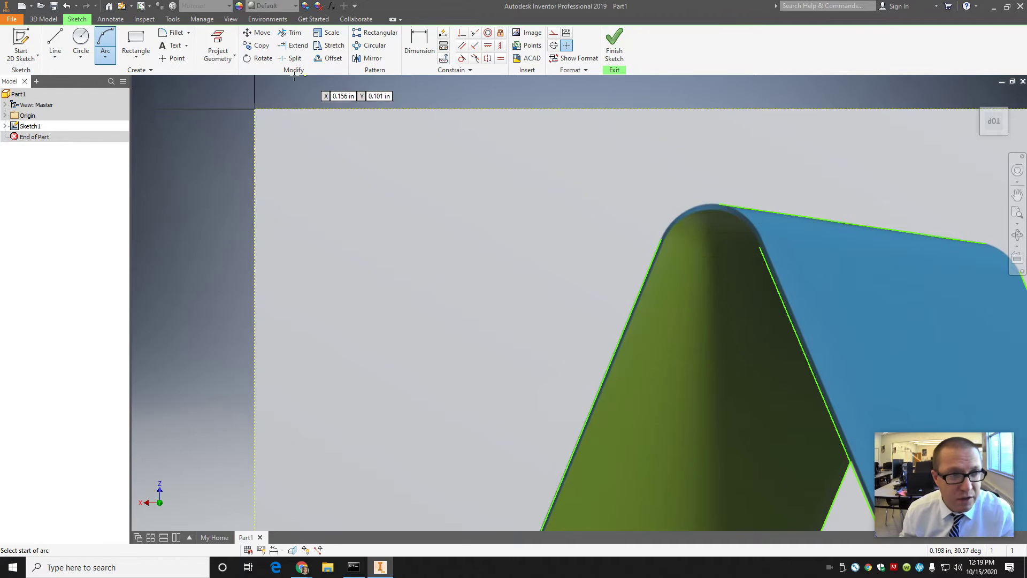
pyautogui.click(105, 50)
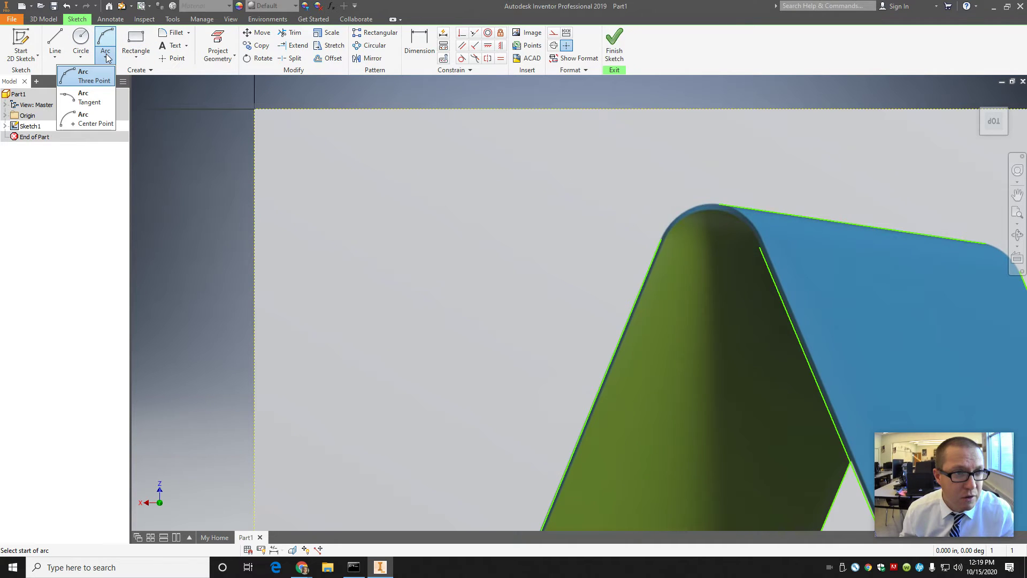
pyautogui.click(83, 77)
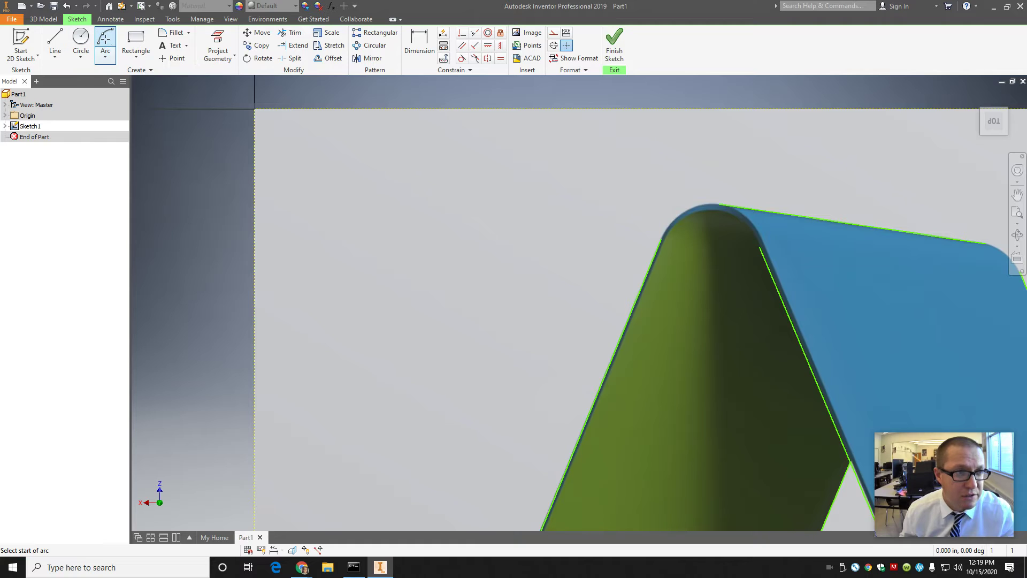
pyautogui.click(105, 56)
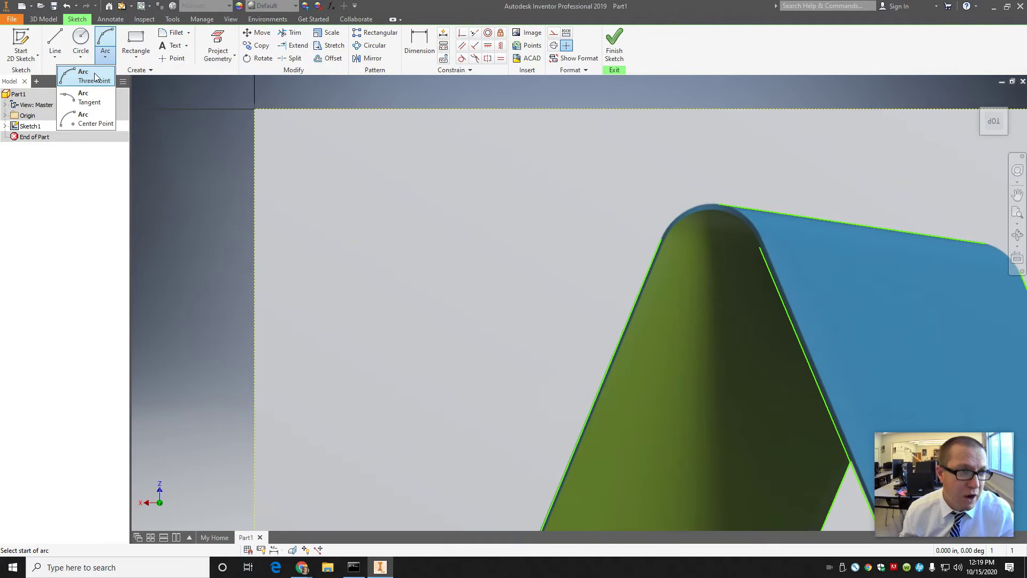
pyautogui.click(86, 81)
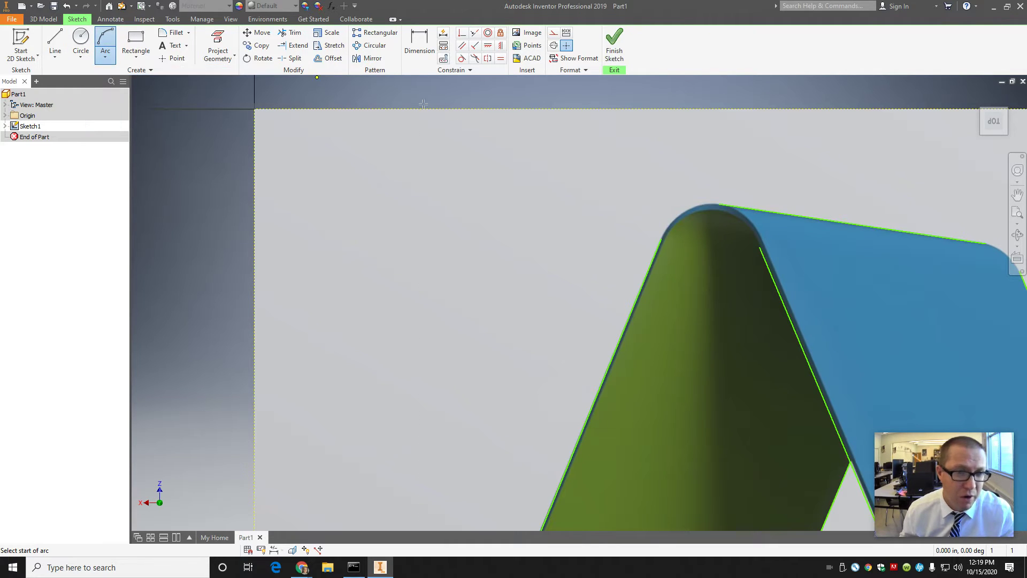
pyautogui.click(662, 237)
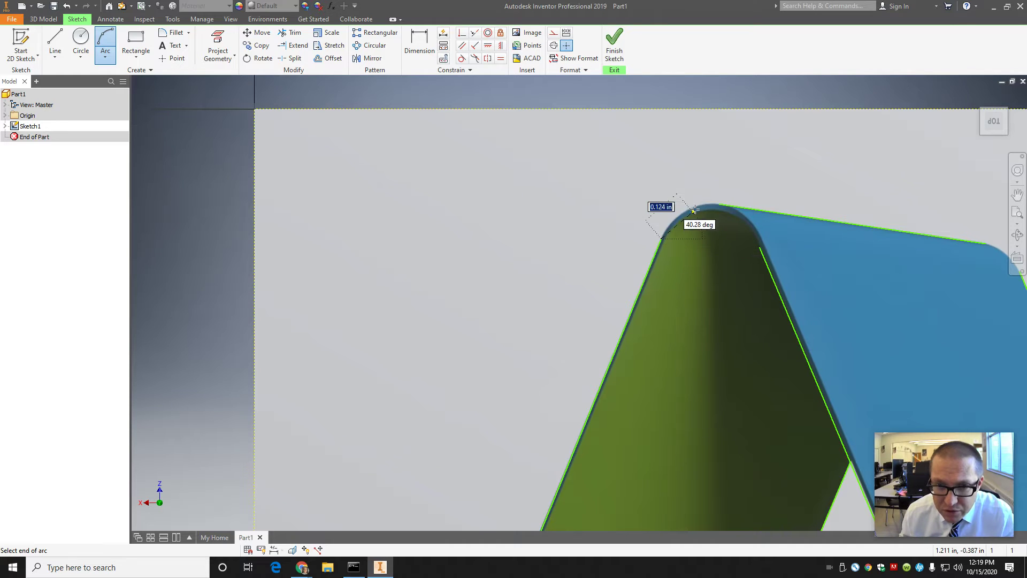
pyautogui.click(719, 203)
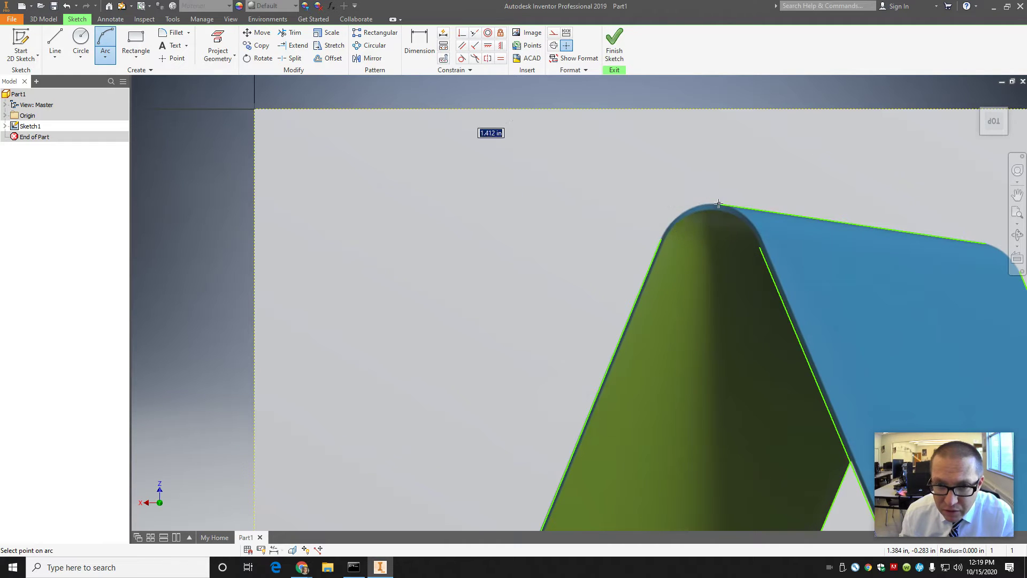
pyautogui.click(691, 208)
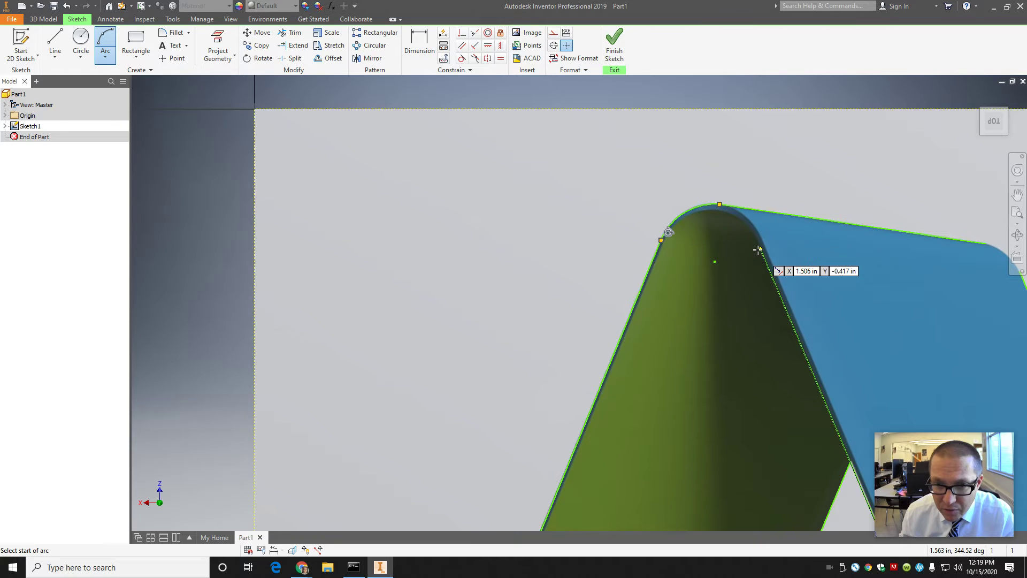
# Draw a three-point arc of about 0.262 in radius from the blue strip's inner line up to the peak point
pyautogui.scroll(3, 762, 250)
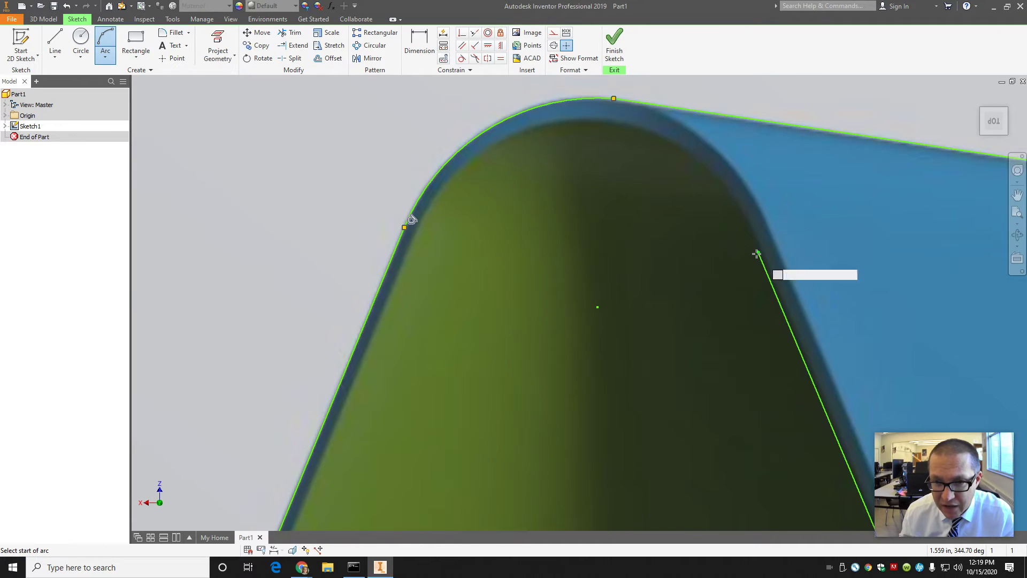
pyautogui.click(758, 251)
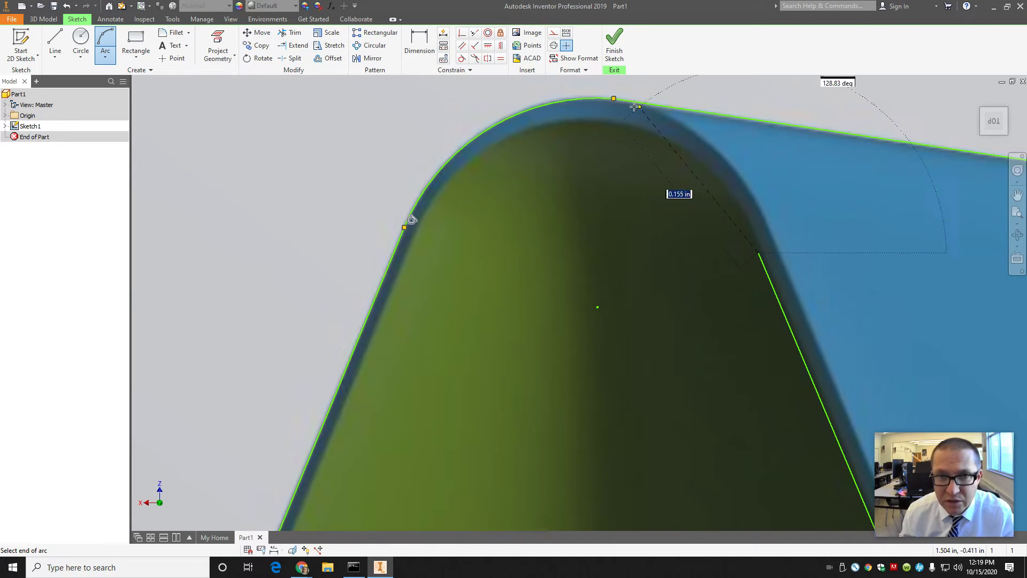
pyautogui.click(614, 98)
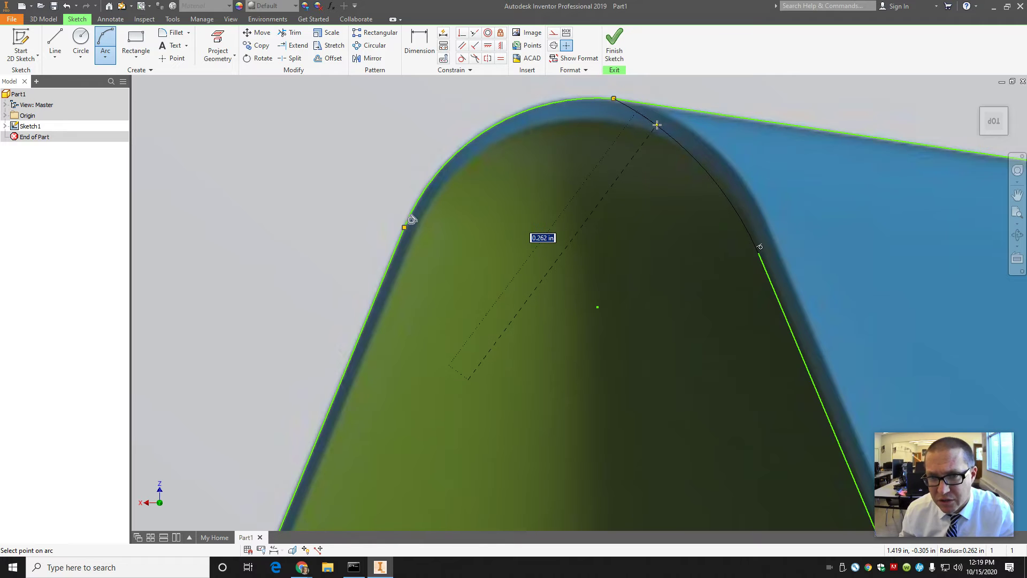
pyautogui.click(657, 125)
# Round the blue strip's upper corner with a three-point arc of about 0.152 in radius joining its upper and outer lines
pyautogui.scroll(6, 712, 162)
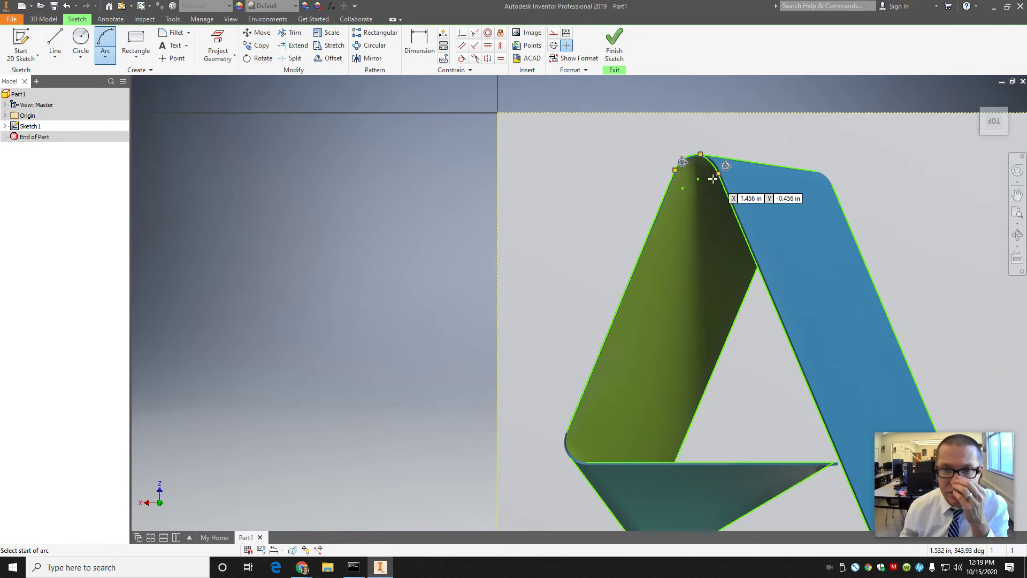
pyautogui.scroll(-6, 820, 172)
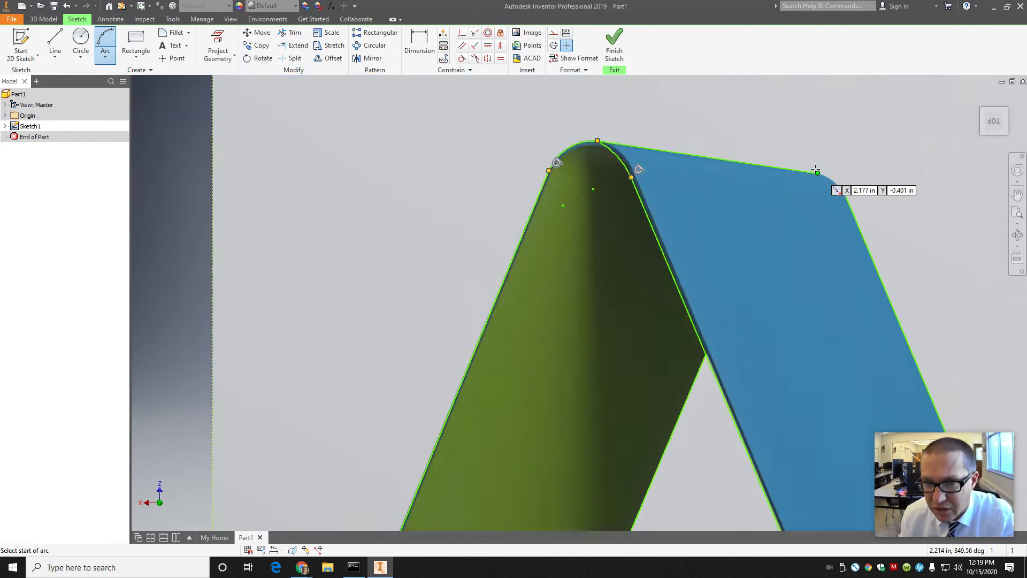
pyautogui.scroll(6, 868, 229)
pyautogui.scroll(-6, 920, 281)
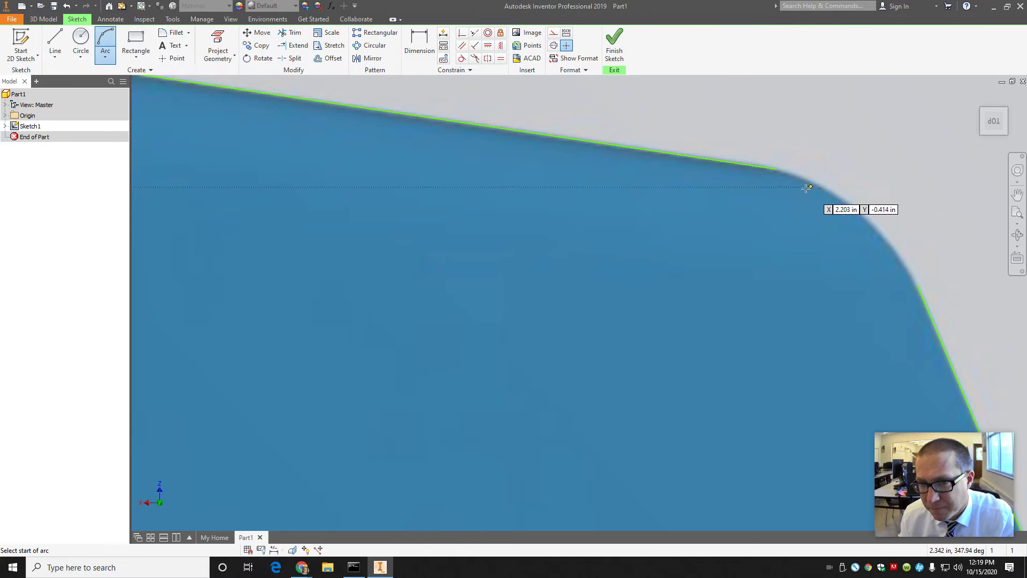
pyautogui.click(775, 169)
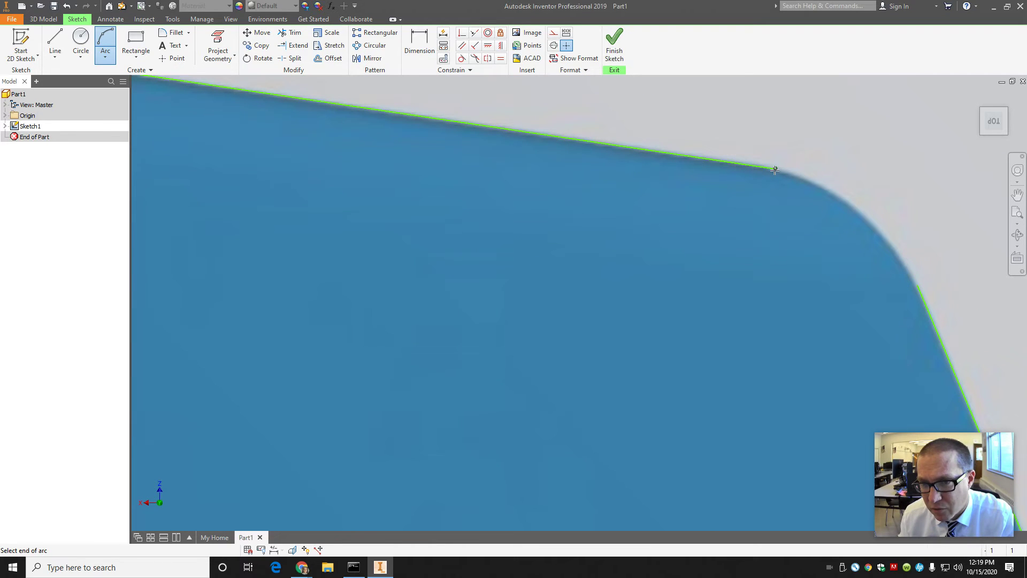
pyautogui.click(916, 284)
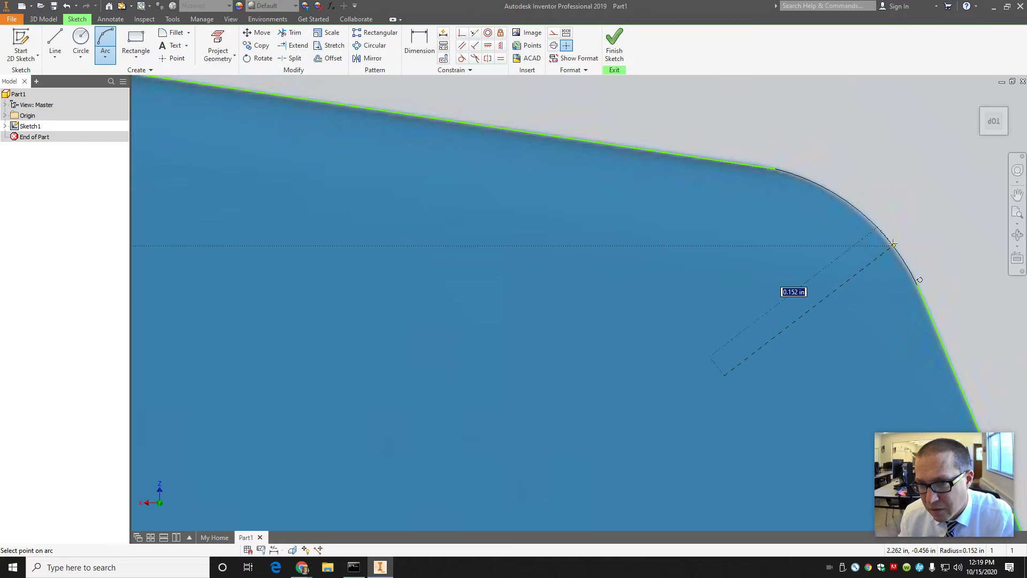
pyautogui.click(893, 245)
# Round the green strip's lower corner with a three-point arc of about 0.149 in radius joining its outer and bottom lines
pyautogui.scroll(8, 926, 284)
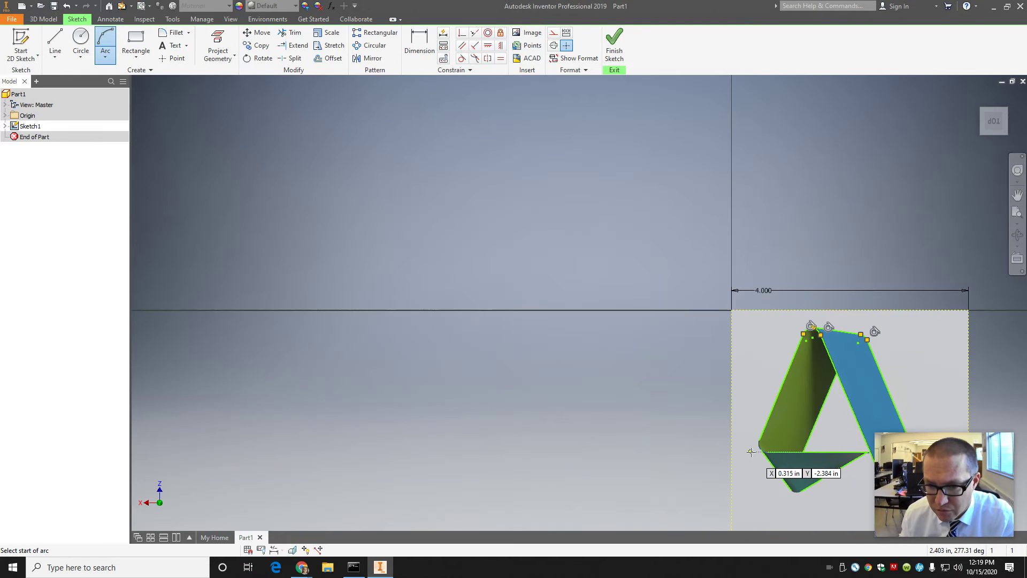
pyautogui.scroll(-8, 750, 452)
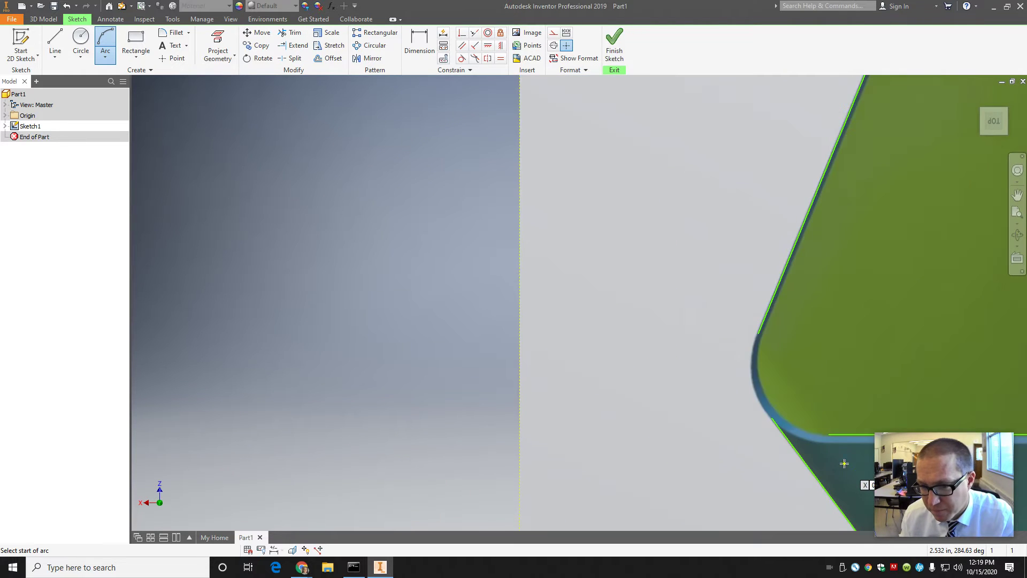
pyautogui.scroll(-2, 844, 463)
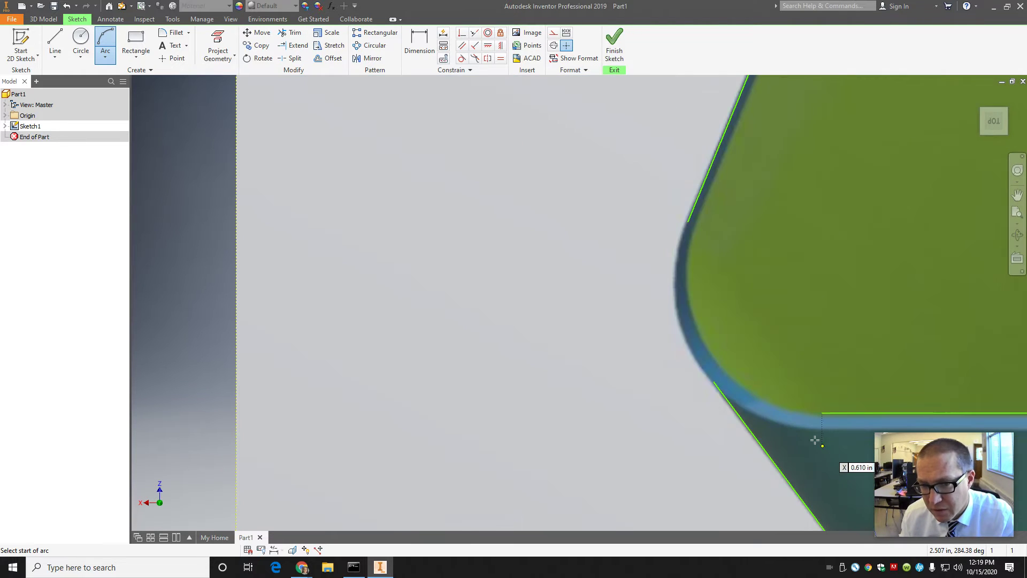
pyautogui.click(687, 220)
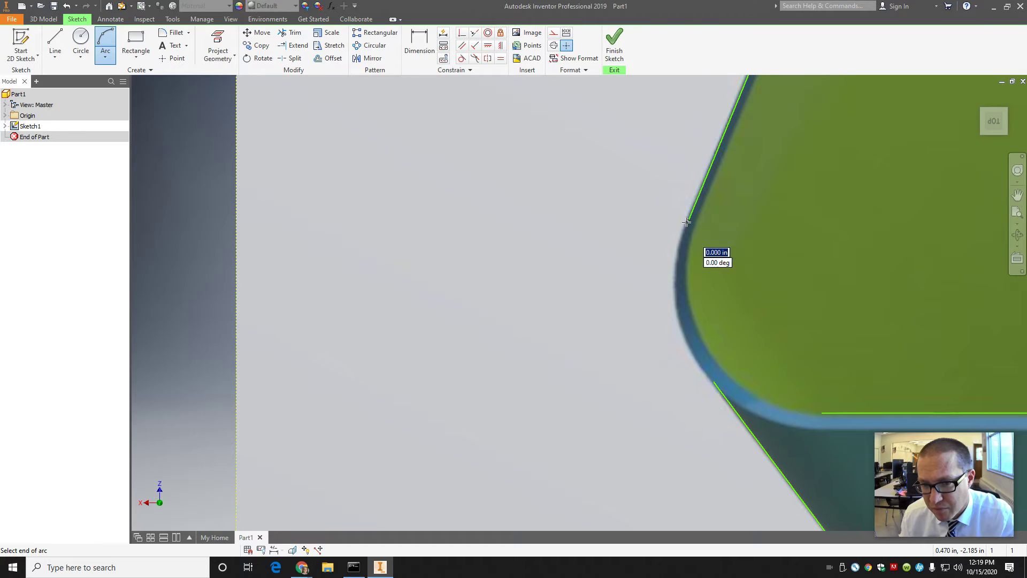
pyautogui.click(821, 413)
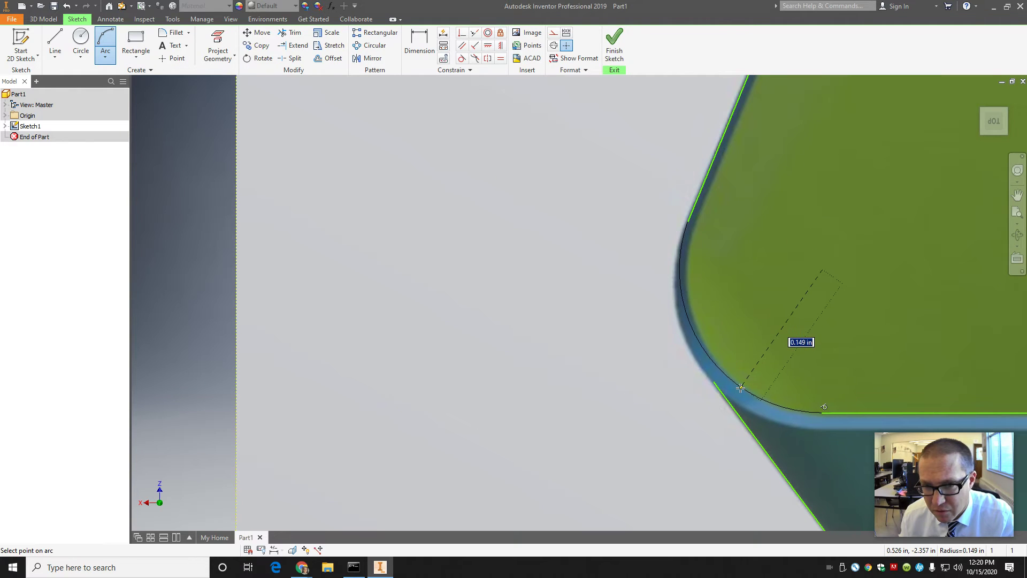
pyautogui.click(740, 387)
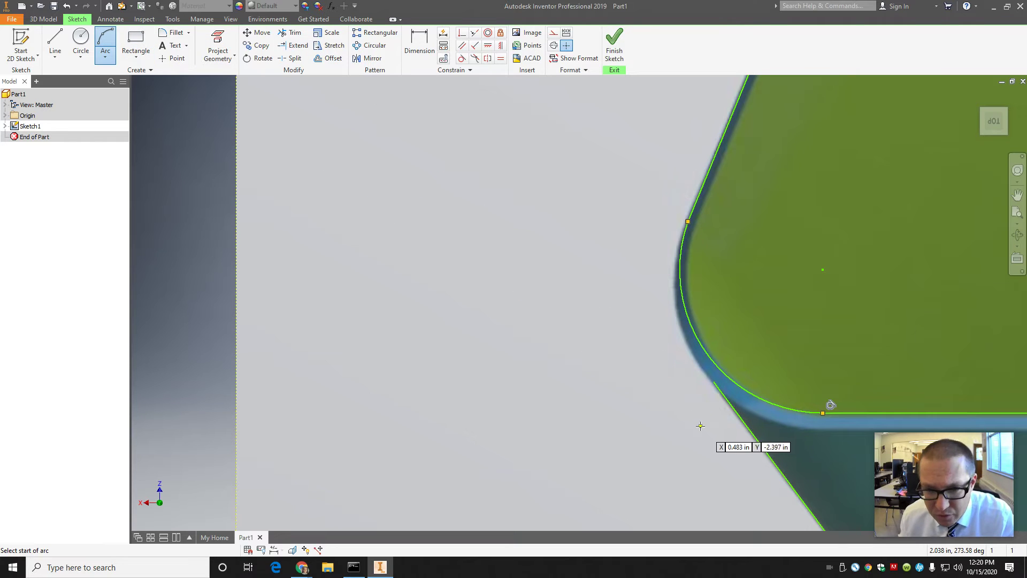
# Draw a three-point arc of about 0.264 in radius from the teal strip's outer line up to the green corner arc
pyautogui.click(714, 382)
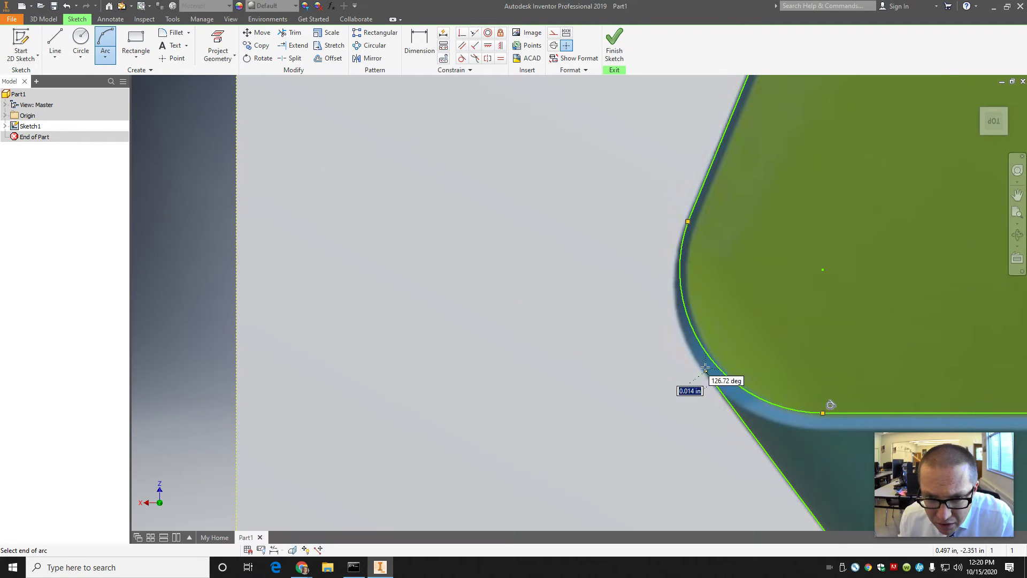
pyautogui.click(680, 279)
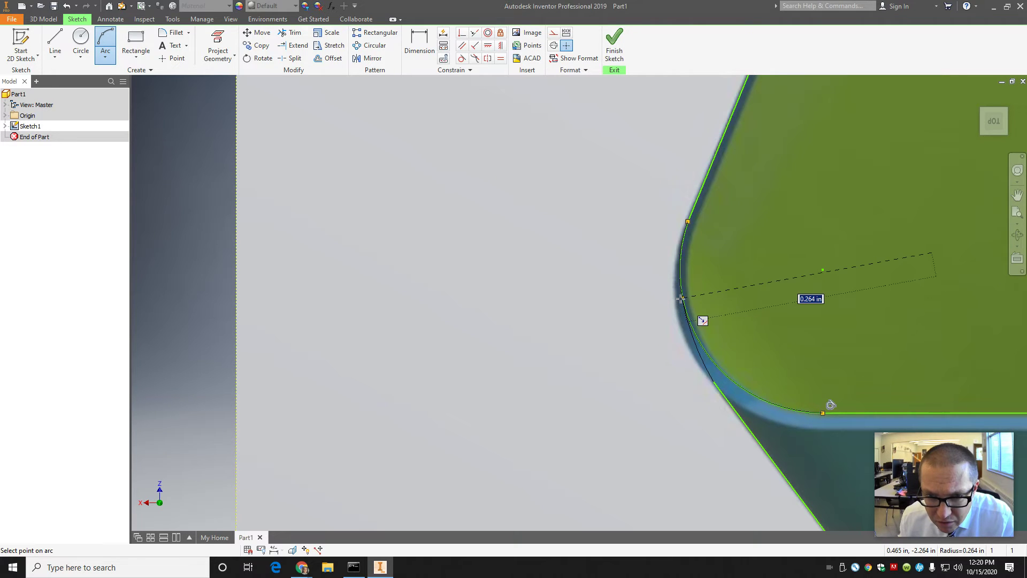
pyautogui.click(684, 310)
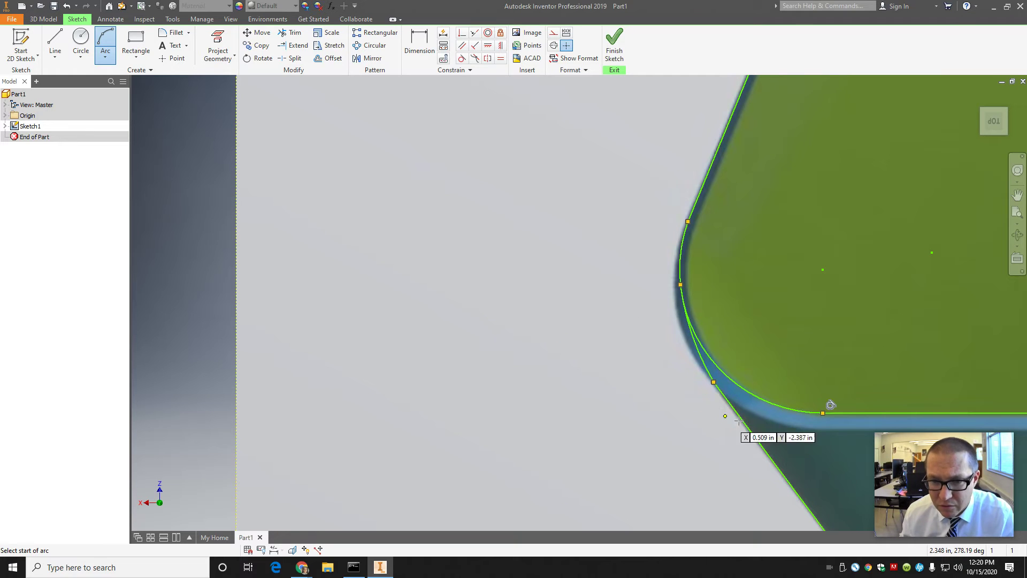
pyautogui.press('Escape')
# Round the teal strip's bottom corner with a three-point arc joining its two outer lines
pyautogui.scroll(5, 866, 512)
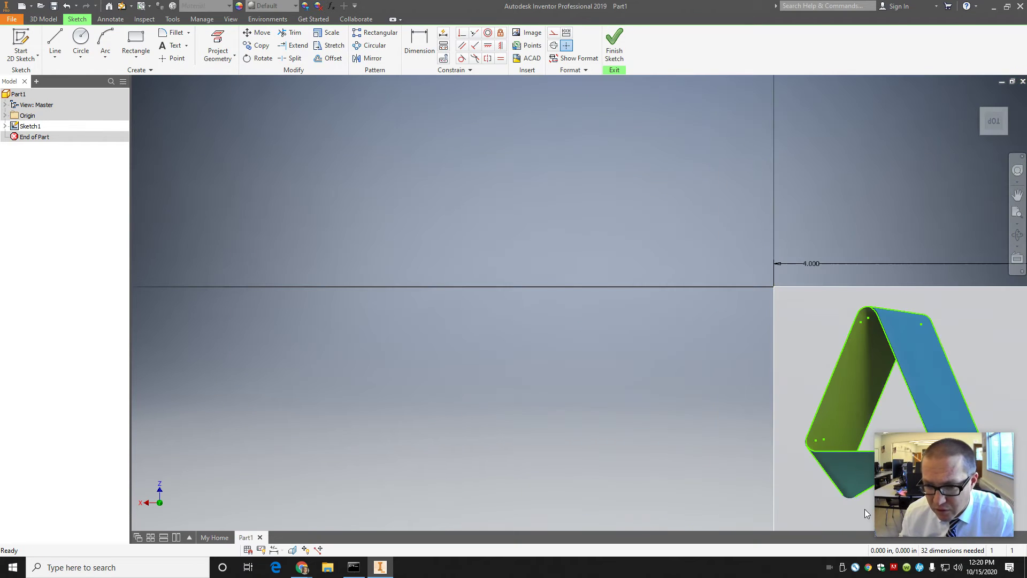
pyautogui.scroll(-8, 865, 512)
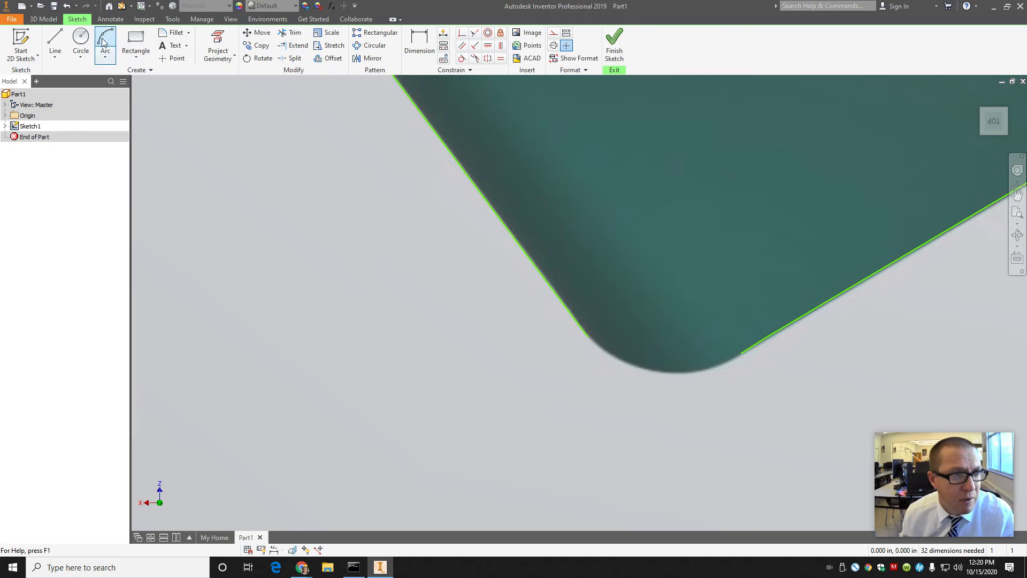
pyautogui.click(588, 337)
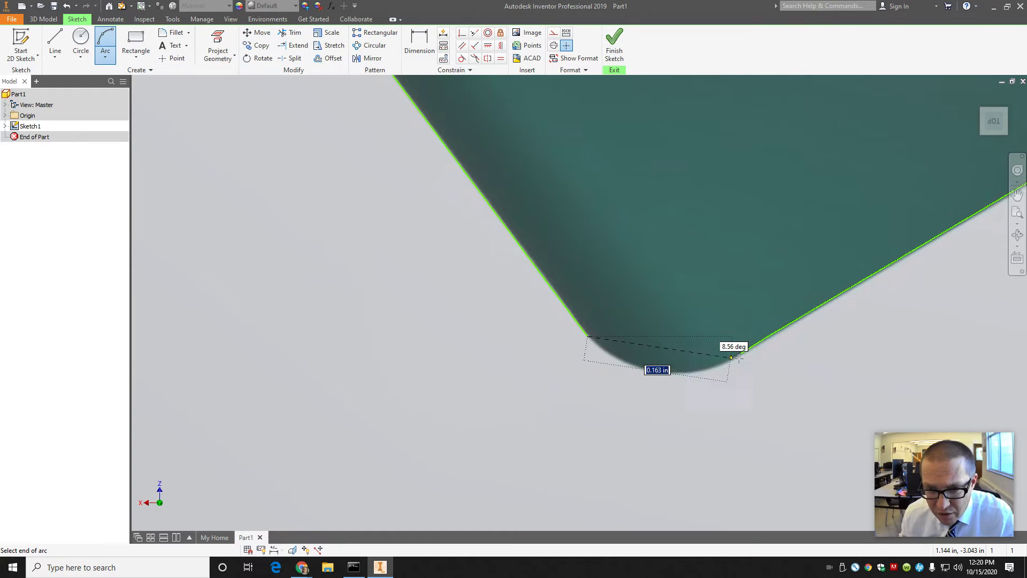
pyautogui.click(696, 369)
pyautogui.scroll(-5, 706, 374)
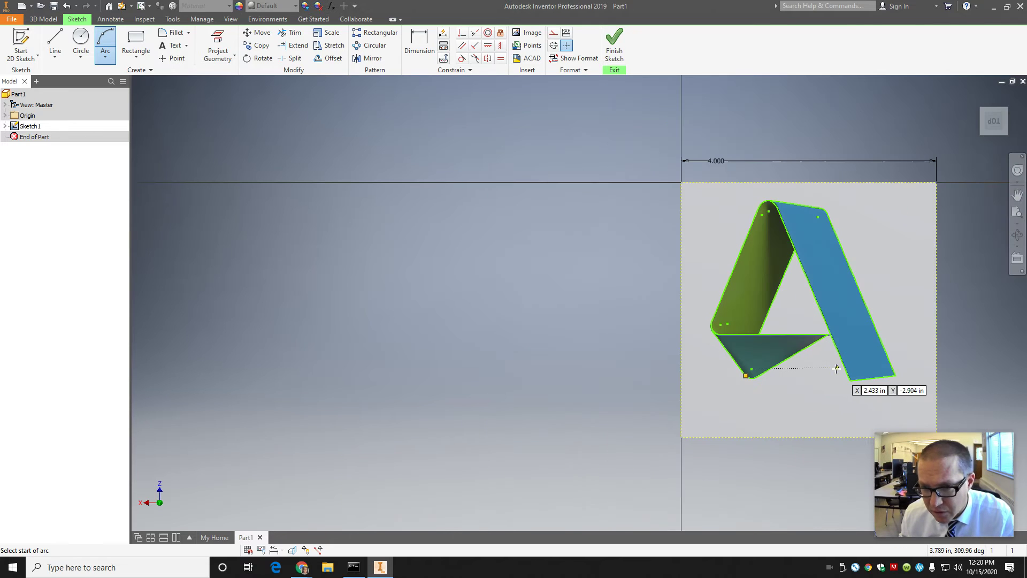
# Finish the sketch of the traced logo and view it in isometric orientation
pyautogui.scroll(5, 877, 369)
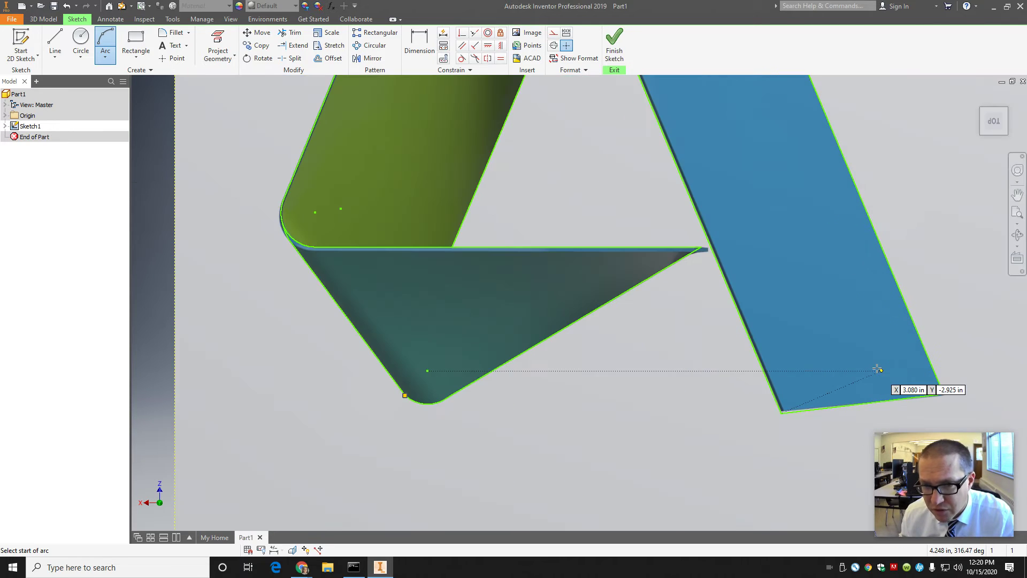
pyautogui.scroll(-2, 794, 349)
pyautogui.click(614, 44)
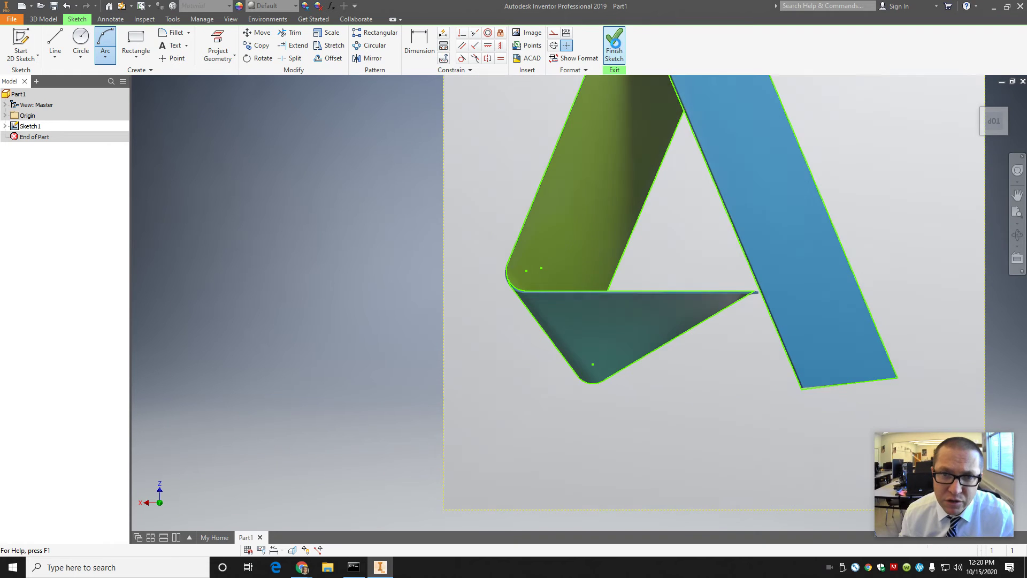
pyautogui.click(993, 117)
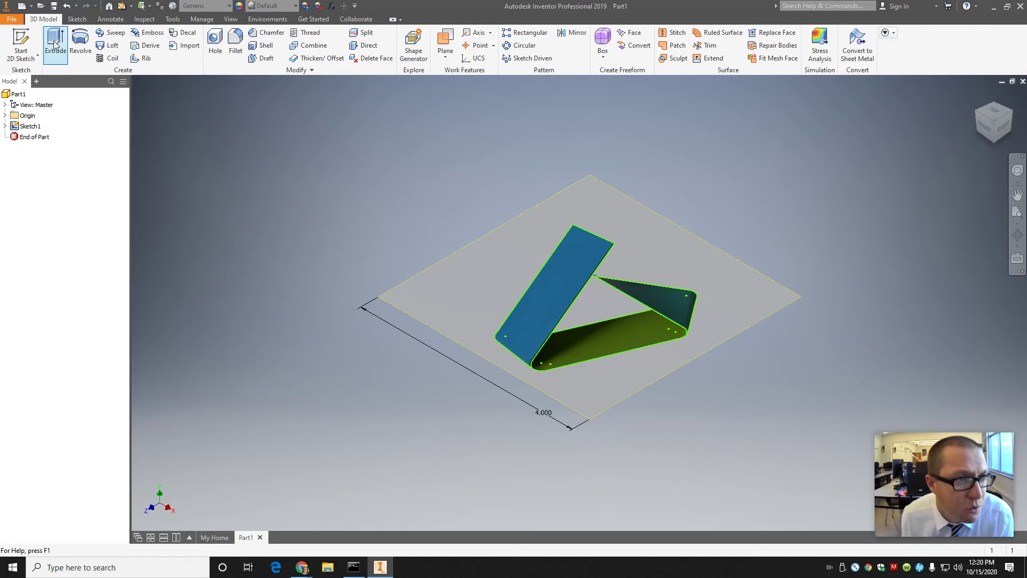
# Try to extrude the traced logo outline
pyautogui.click(54, 45)
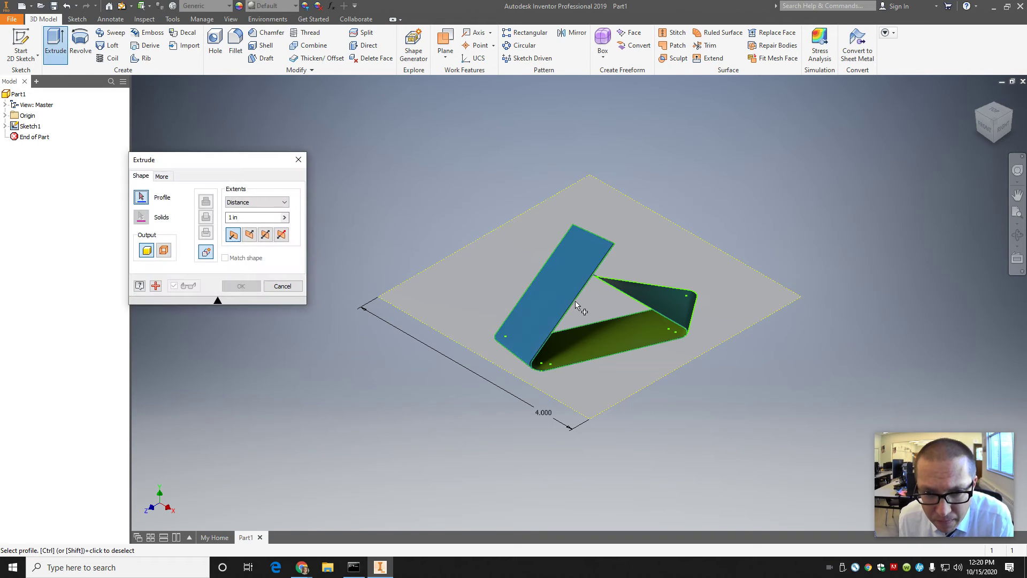
pyautogui.scroll(3, 559, 264)
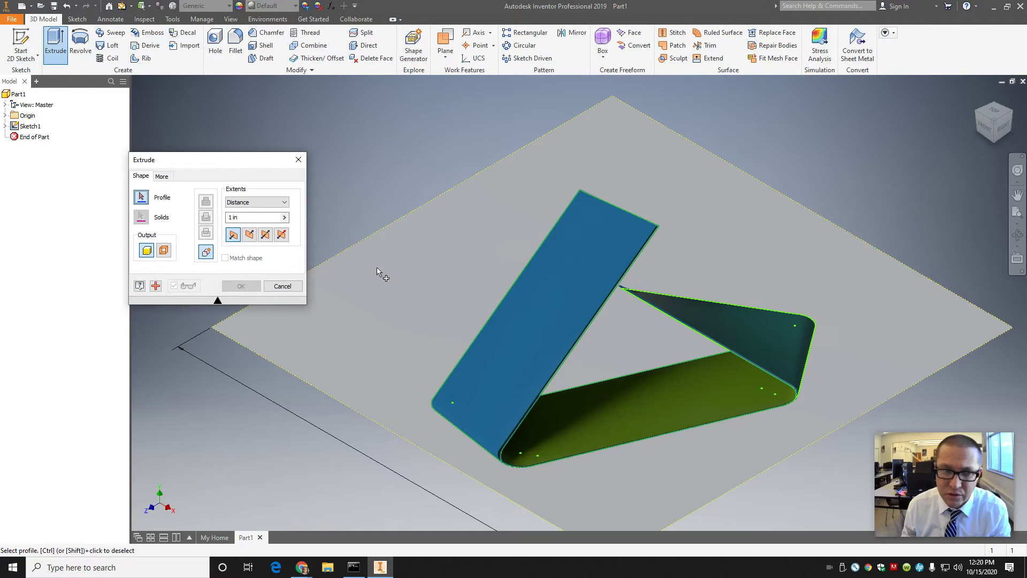
pyautogui.click(282, 287)
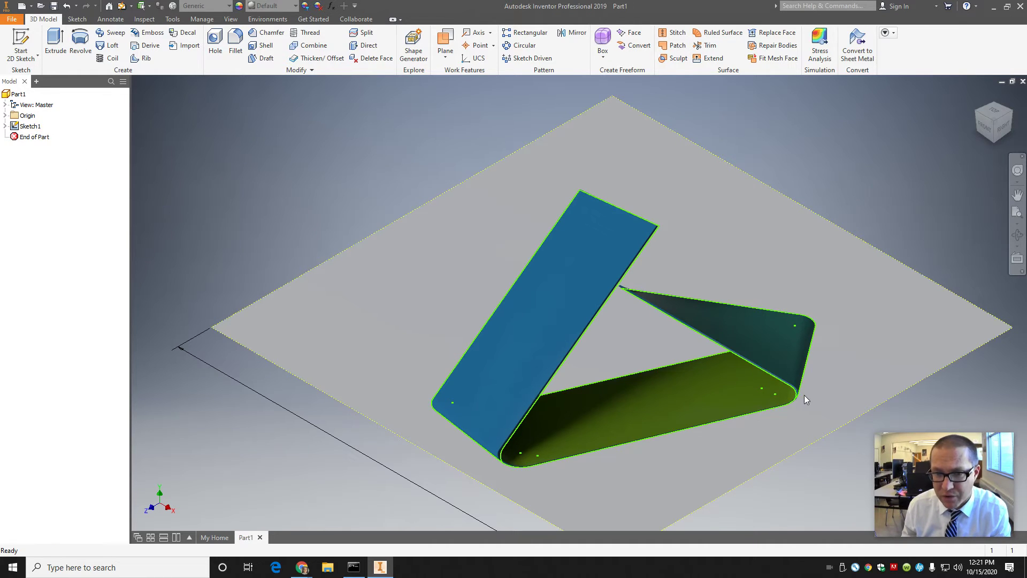
# Reopen the logo sketch for editing
pyautogui.scroll(4, 794, 402)
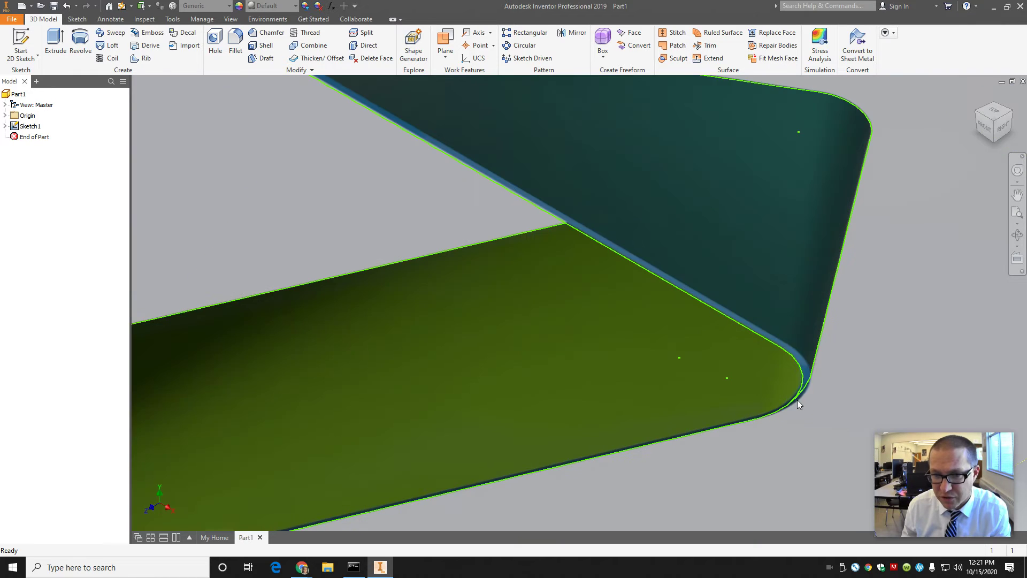
pyautogui.scroll(-3, 797, 400)
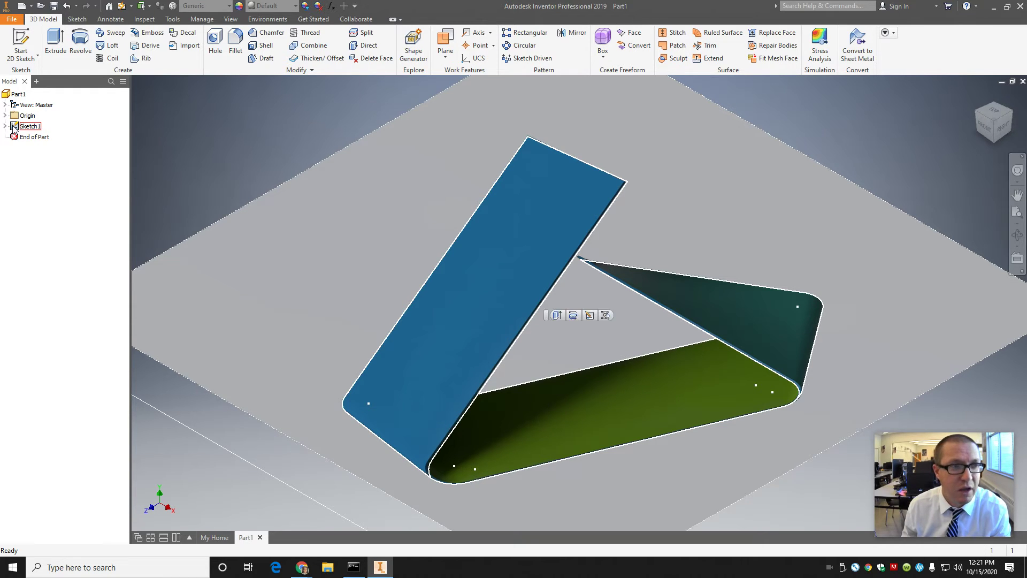
pyautogui.doubleClick(13, 127)
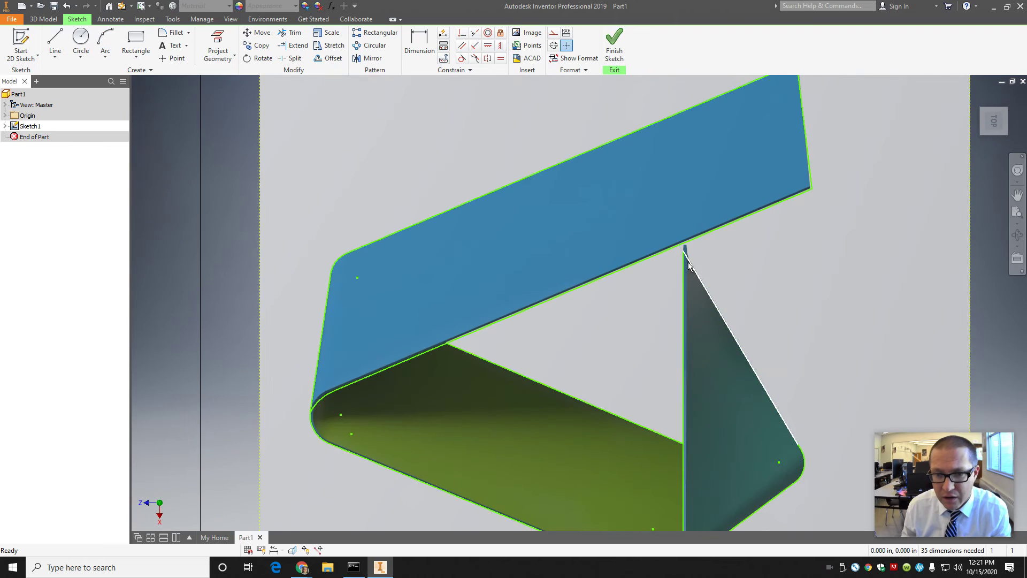
# Examine the traced outline's joints at the teal strip's upper tip, its outer rounded corner and the overlapping arcs at the lowest corner
pyautogui.scroll(5, 689, 265)
pyautogui.scroll(-6, 670, 191)
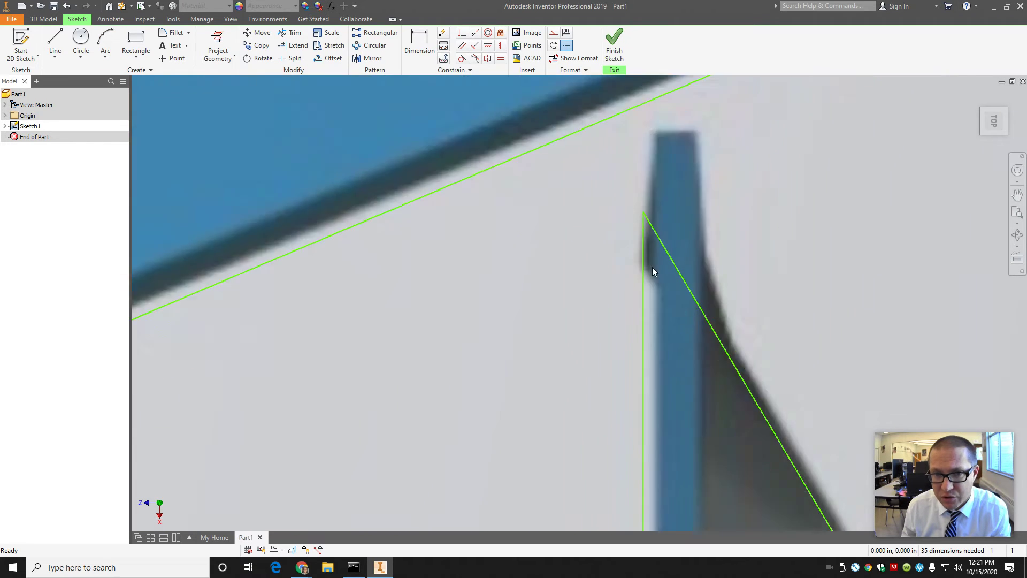
pyautogui.scroll(8, 733, 454)
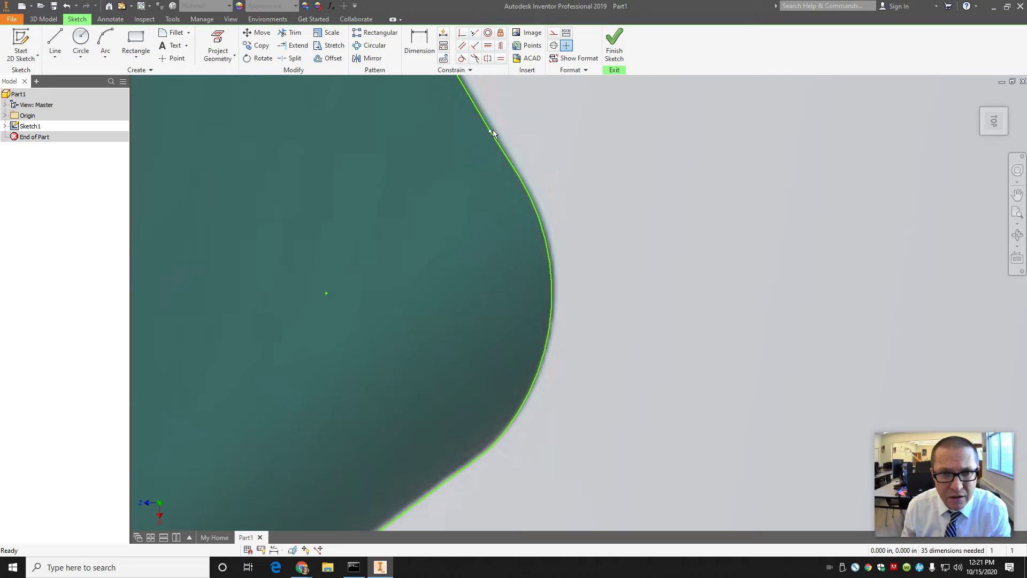
pyautogui.scroll(-6, 437, 412)
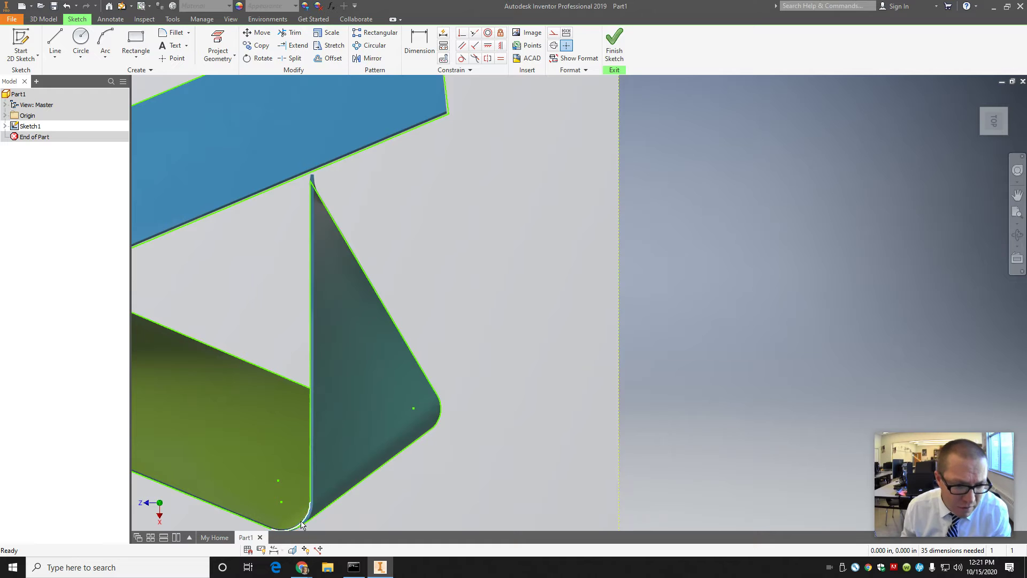
pyautogui.scroll(8, 294, 528)
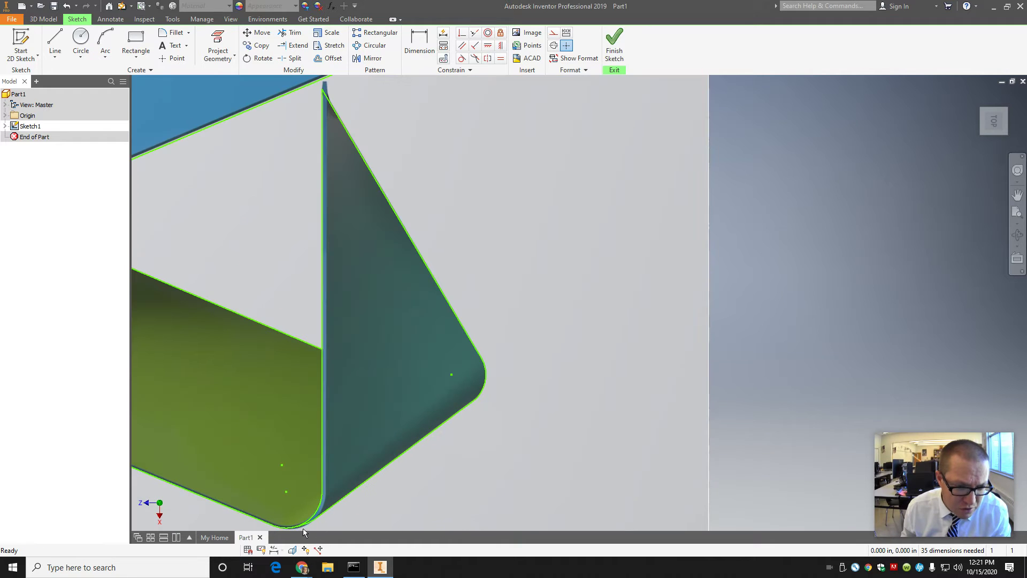
pyautogui.scroll(5, 227, 526)
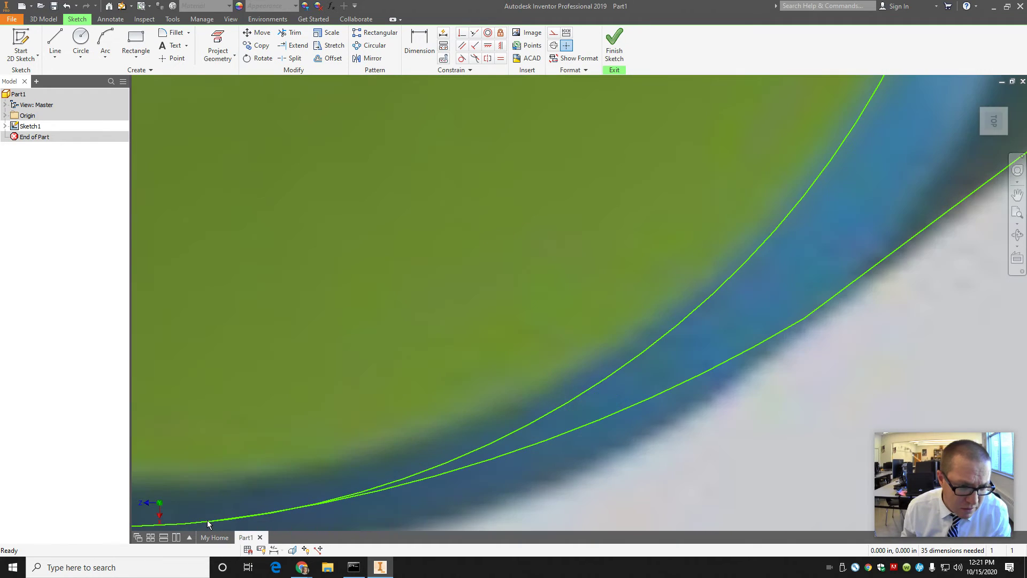
pyautogui.scroll(2, 229, 523)
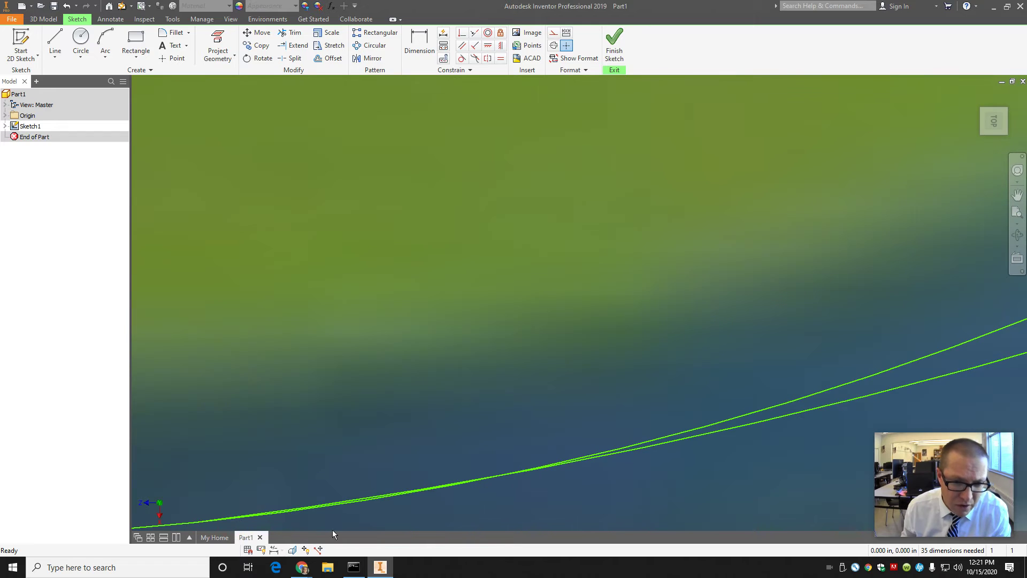
pyautogui.scroll(3, 348, 529)
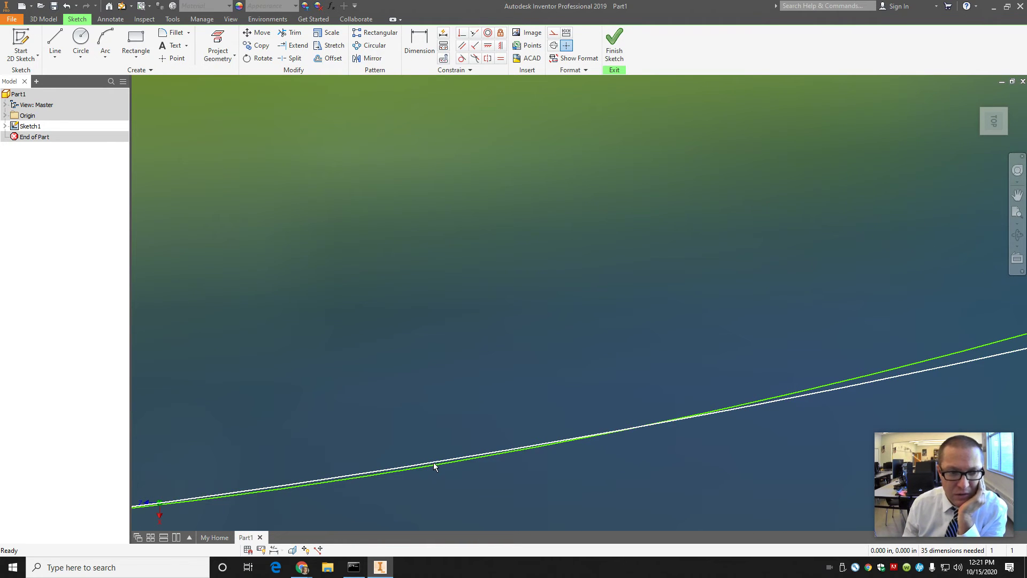
pyautogui.scroll(-3, 432, 465)
pyautogui.scroll(3, 399, 475)
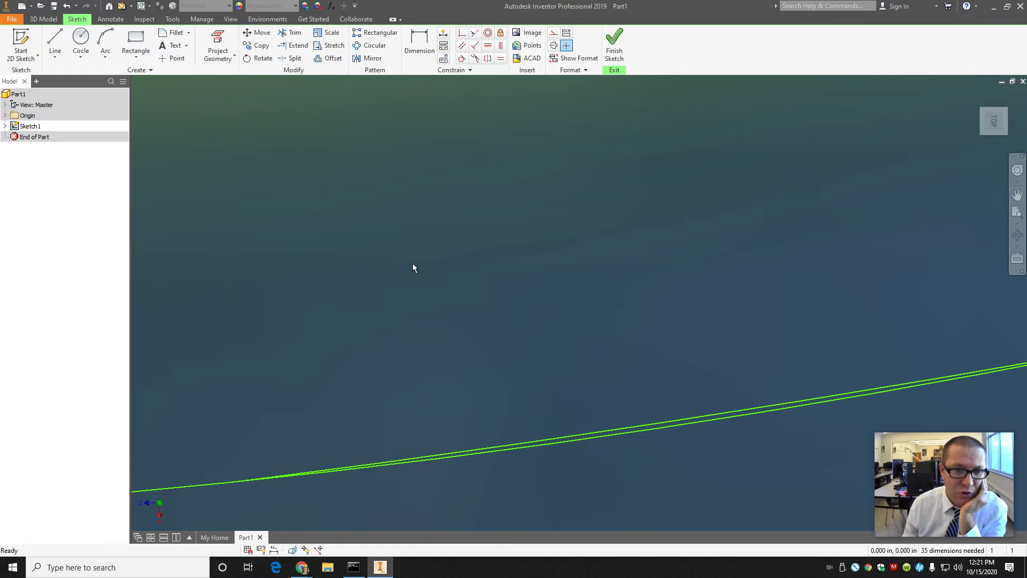
pyautogui.scroll(-2, 794, 378)
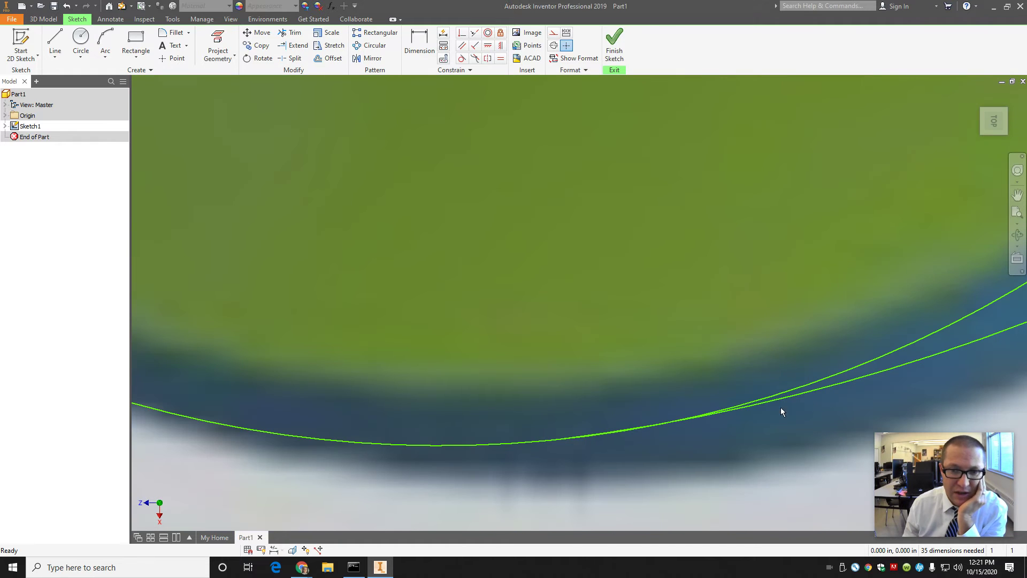
pyautogui.scroll(3, 714, 420)
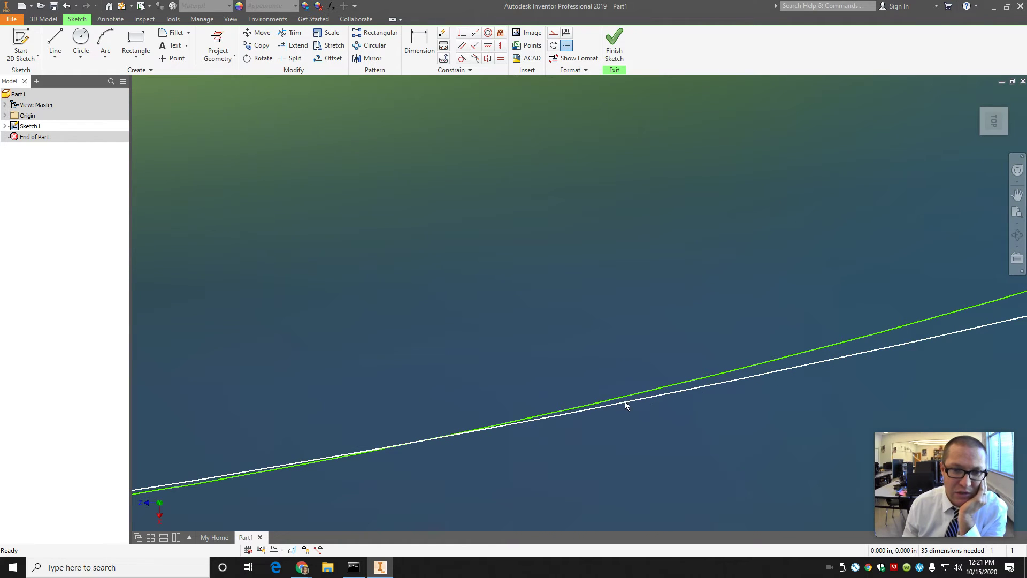
pyautogui.scroll(-3, 476, 431)
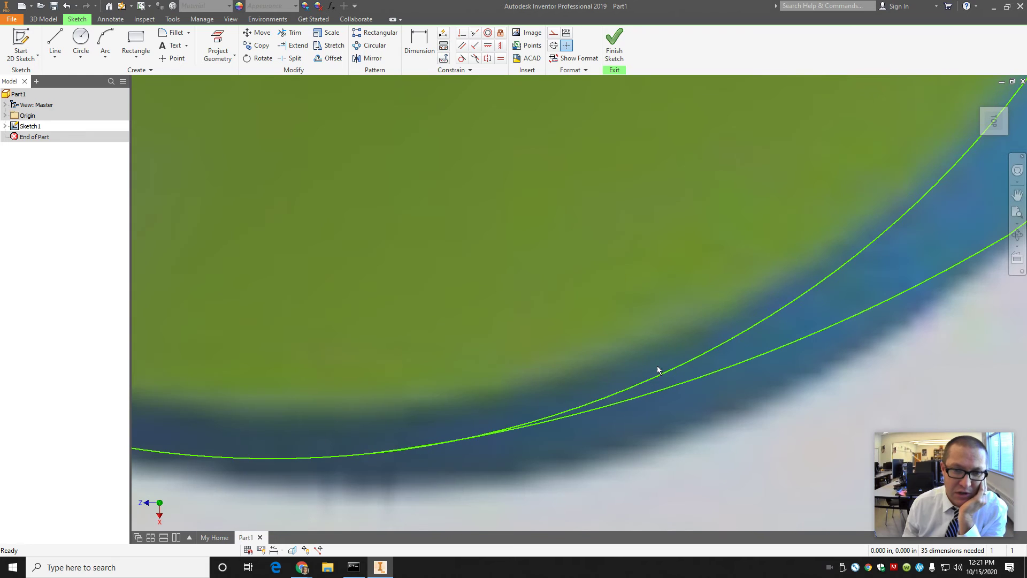
pyautogui.scroll(3, 358, 463)
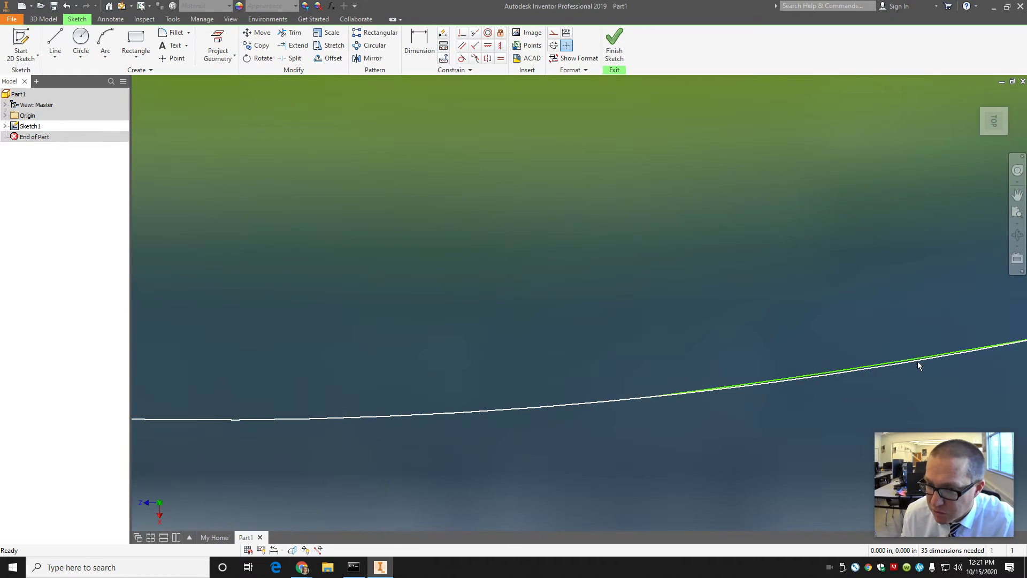
# Trim the duplicate arc segment that overlaps the green strip's outline at the logo's lowest rounded corner
pyautogui.click(1017, 195)
pyautogui.moveTo(793, 250); pyautogui.dragTo(633, 255)
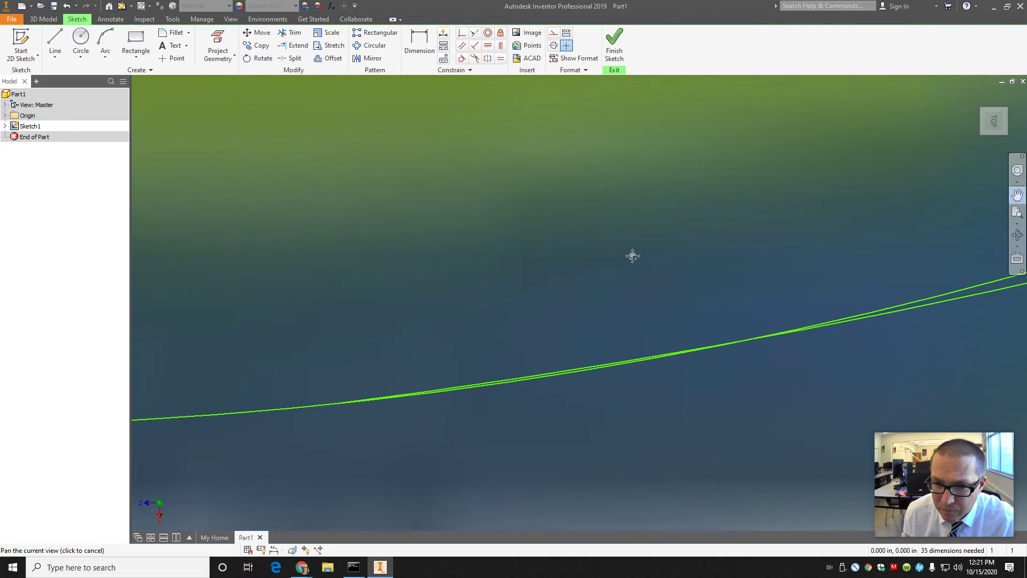
pyautogui.click(1018, 195)
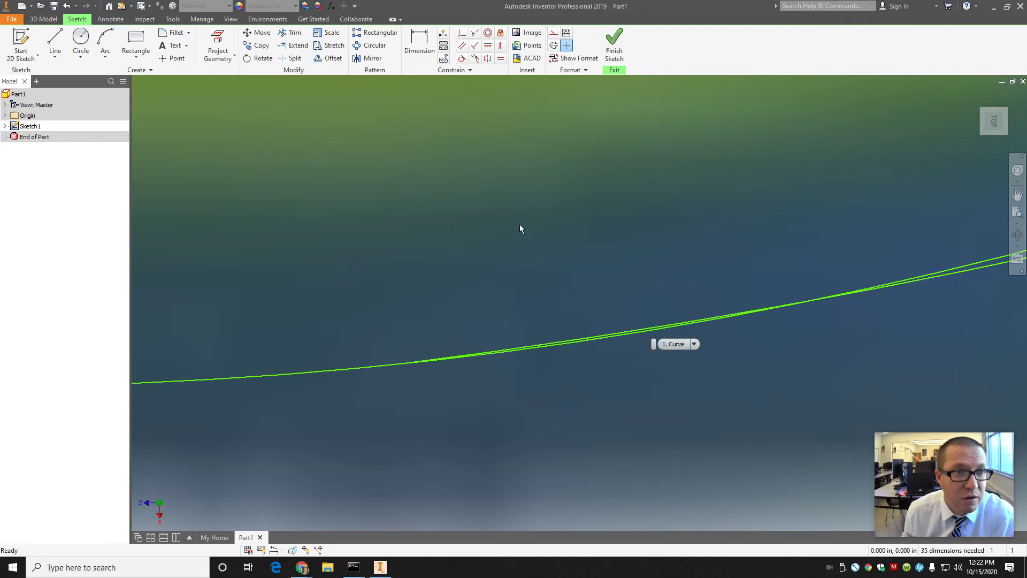
pyautogui.click(282, 38)
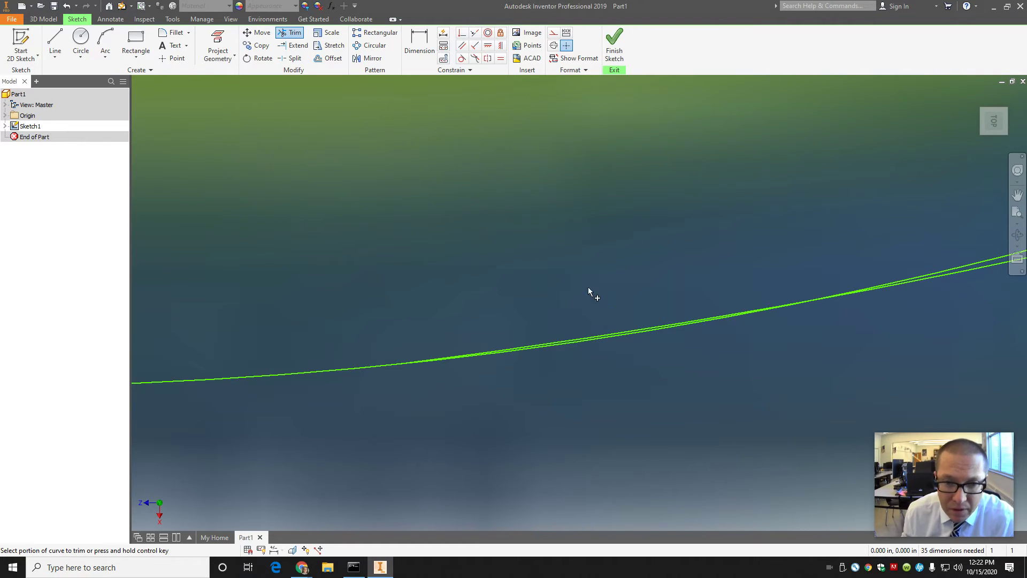
pyautogui.click(629, 333)
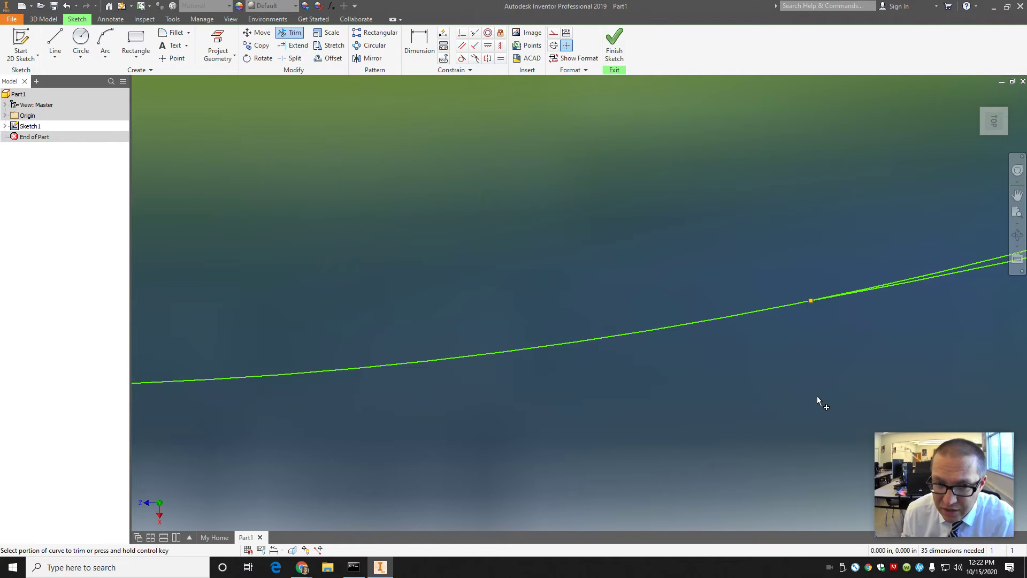
pyautogui.scroll(-5, 888, 286)
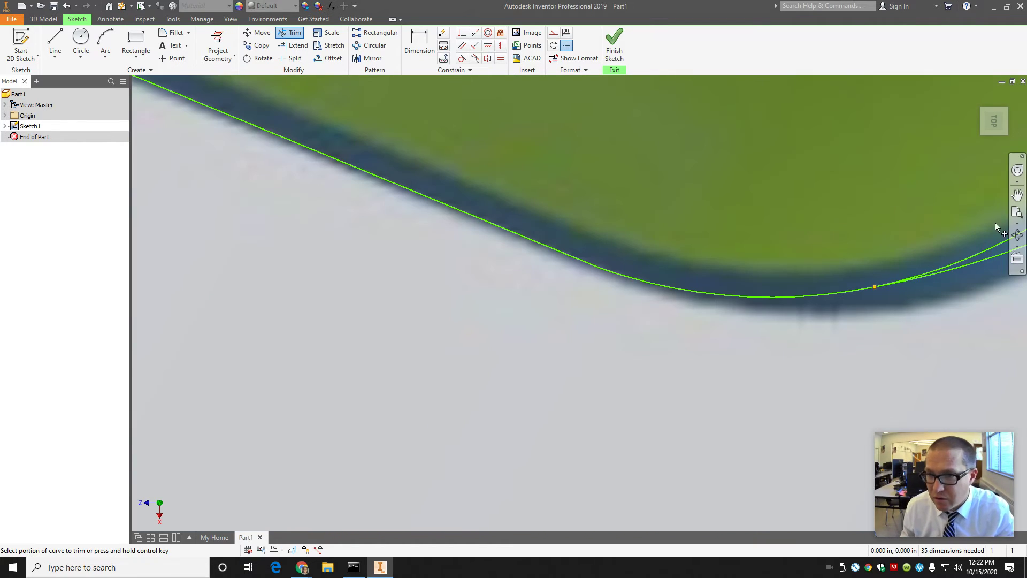
pyautogui.press('Home')
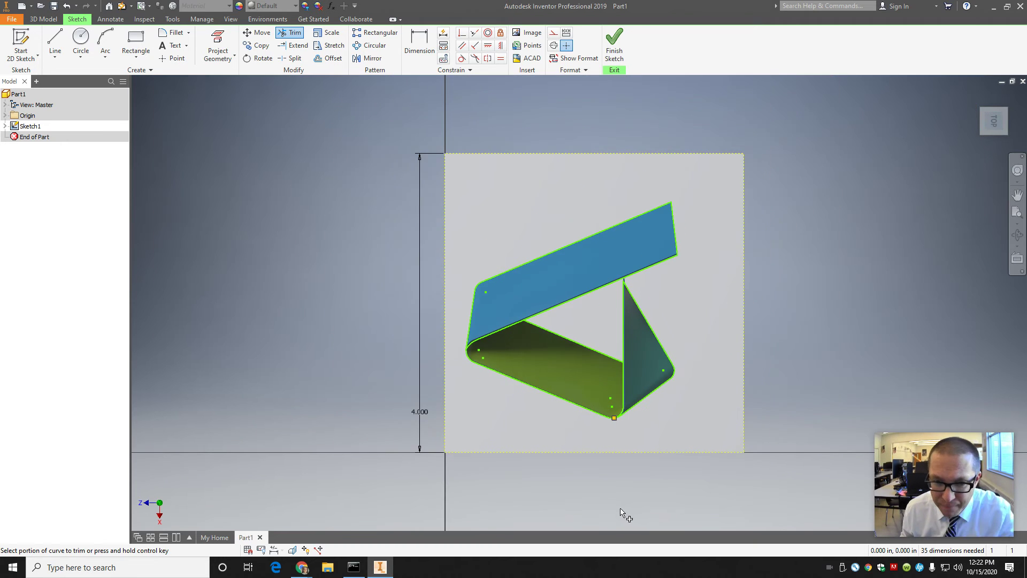
pyautogui.scroll(8, 622, 514)
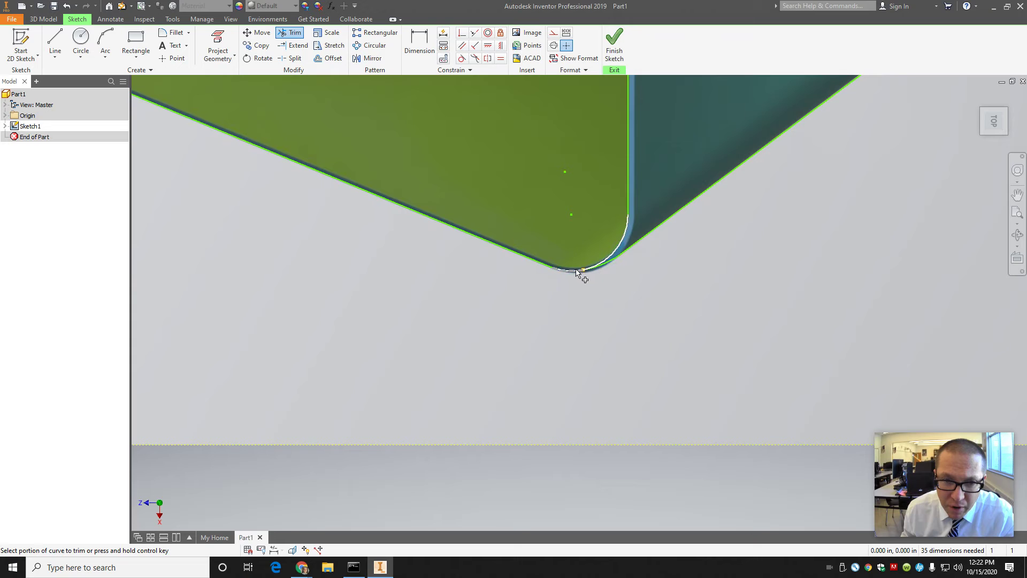
# Finish the trimmed logo sketch and try to extrude its profile again
pyautogui.click(612, 48)
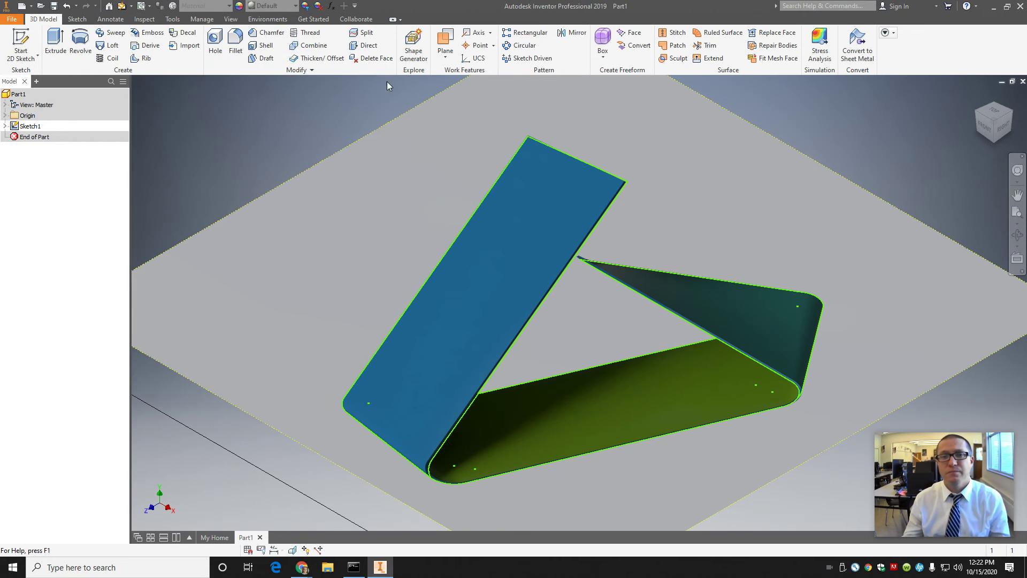
pyautogui.click(55, 48)
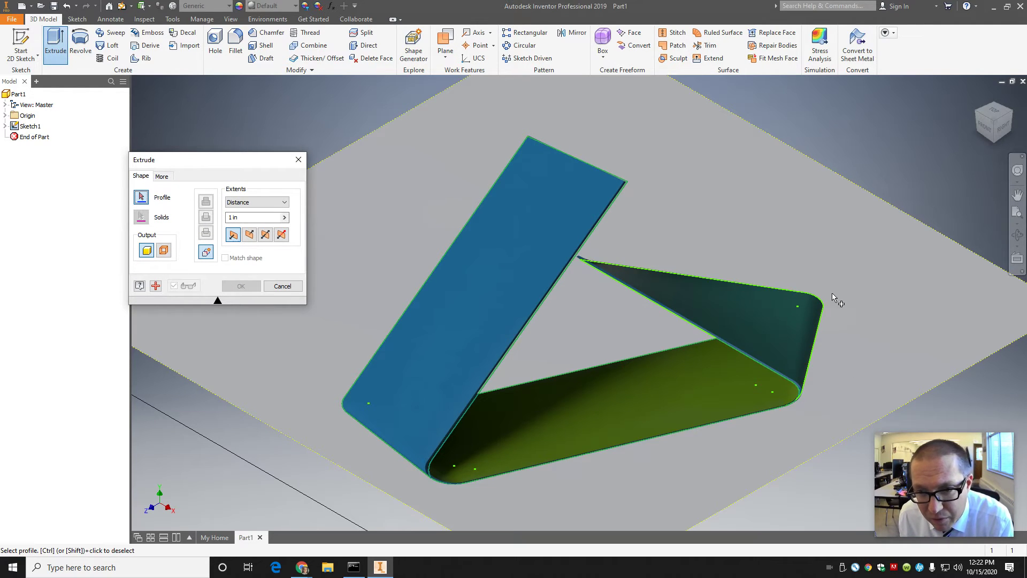
pyautogui.click(281, 286)
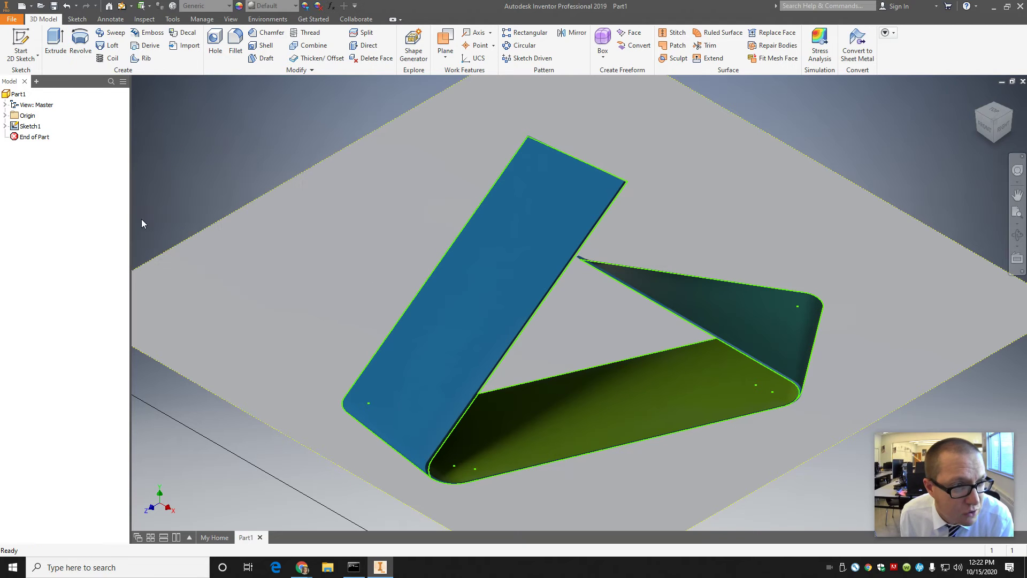
# Reopen the logo sketch and diagnose it in Sketch Doctor with all diagnostic tests enabled
pyautogui.click(17, 127)
pyautogui.doubleClick(16, 128)
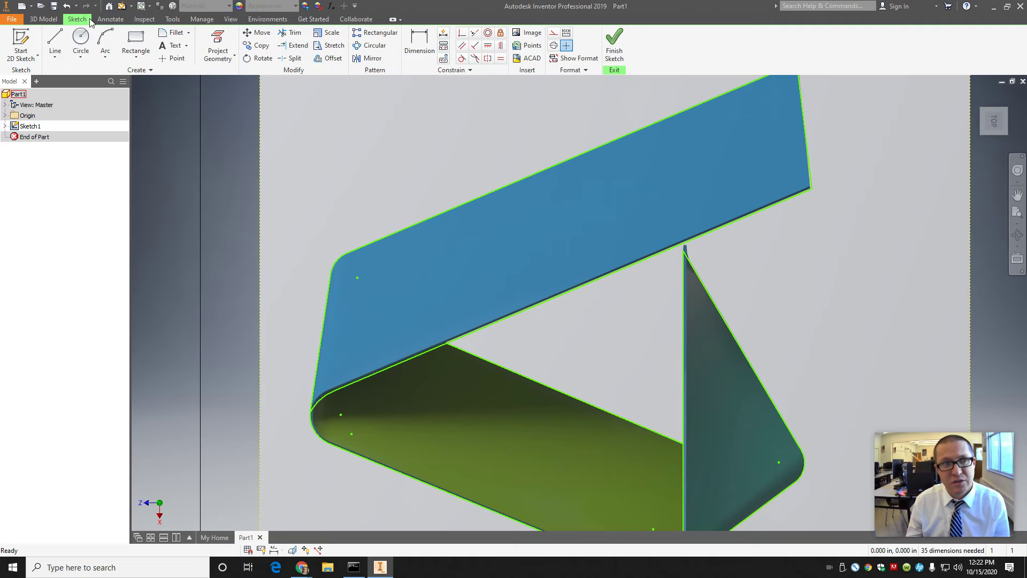
pyautogui.click(10, 129)
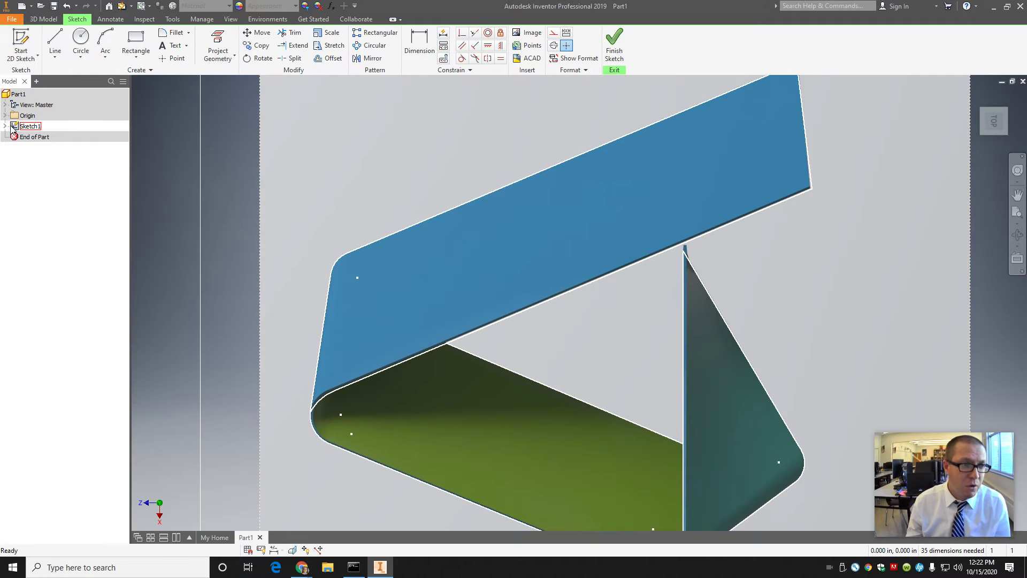
pyautogui.rightClick(15, 129)
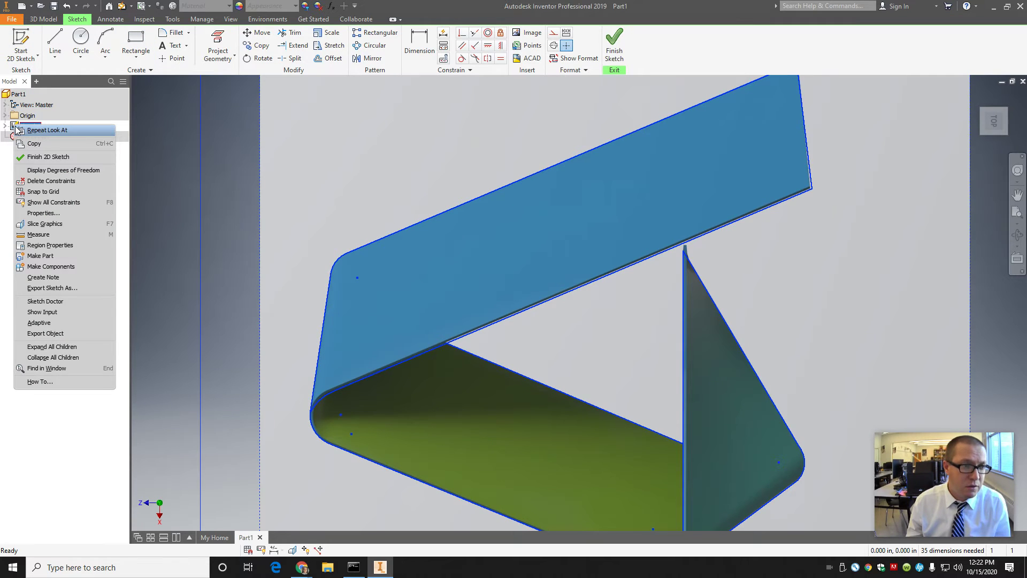
pyautogui.click(63, 307)
pyautogui.click(271, 273)
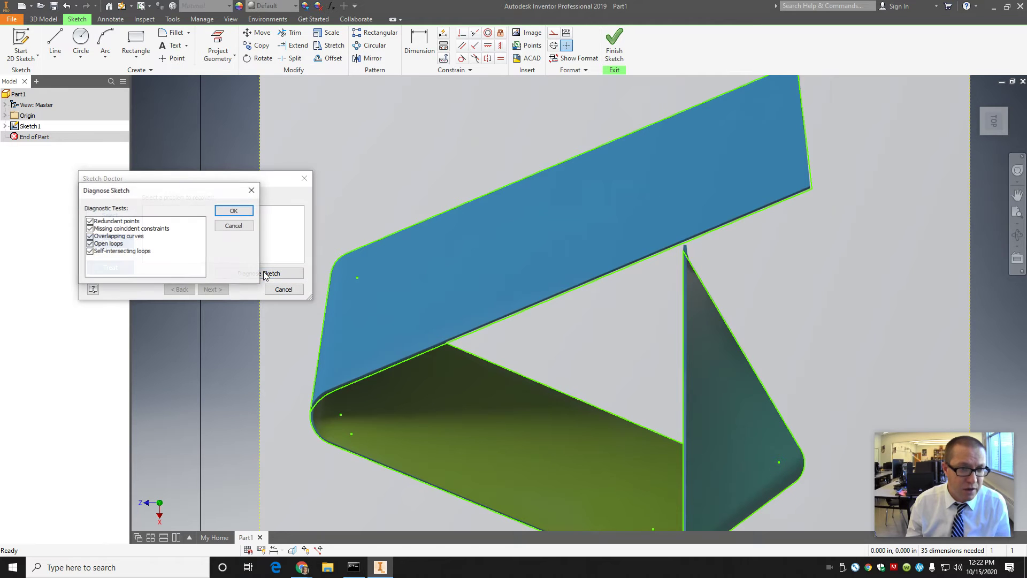
pyautogui.click(234, 210)
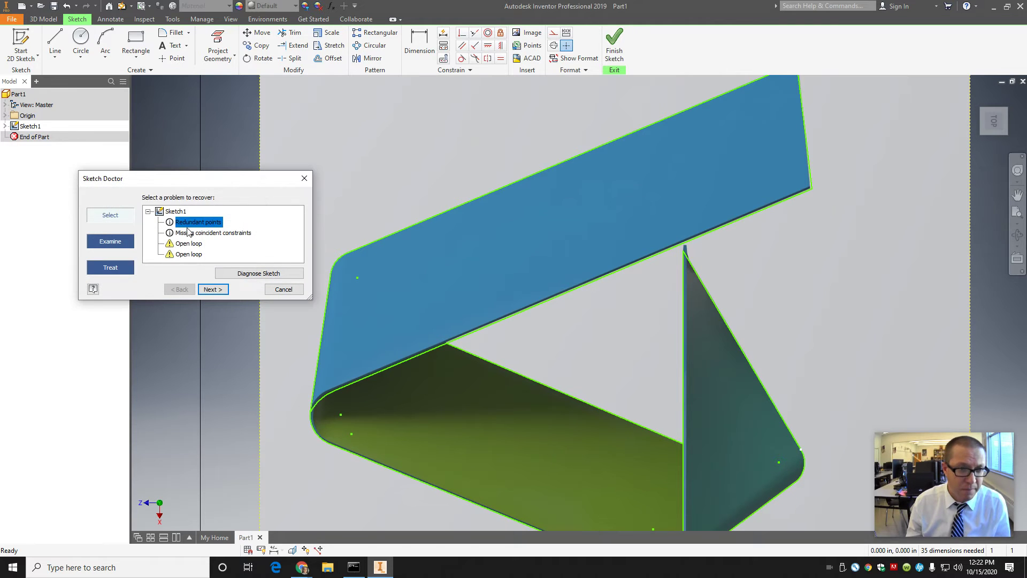
# Compare the open loops listed in Sketch Doctor and take the one at the teal strip's outer rounded corner forward to treatment
pyautogui.click(189, 245)
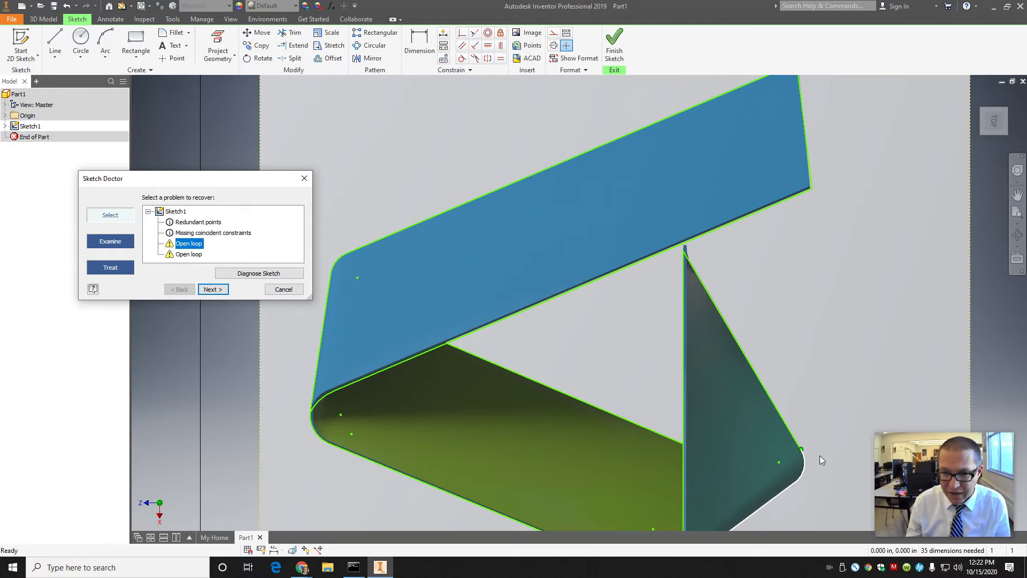
pyautogui.click(189, 254)
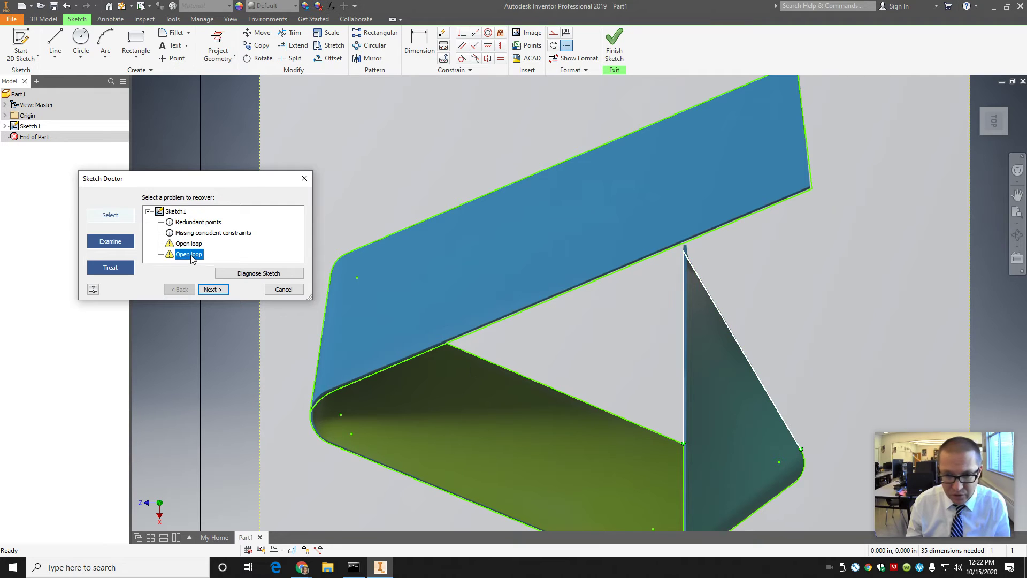
pyautogui.click(189, 248)
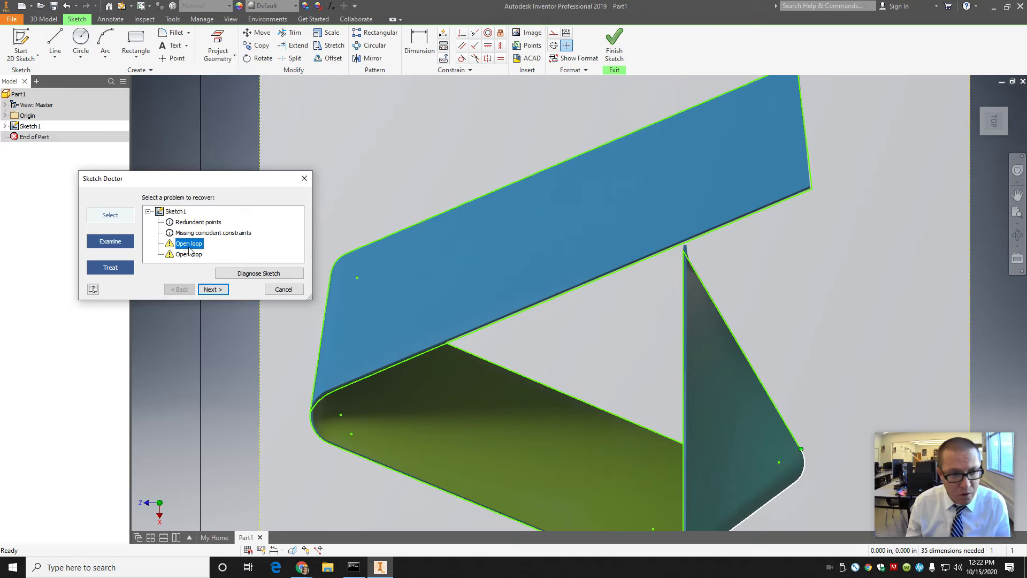
pyautogui.click(210, 289)
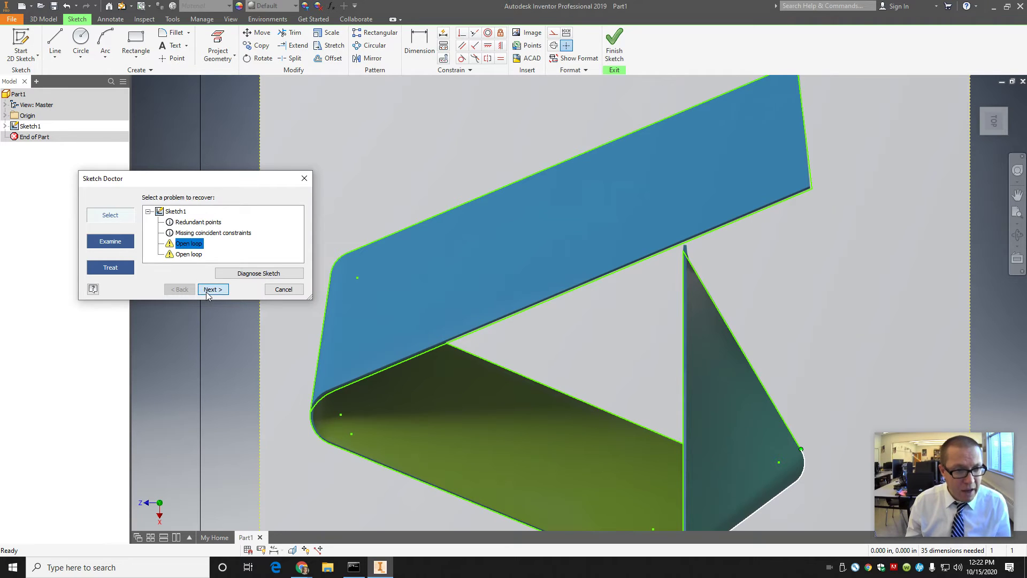
pyautogui.click(208, 292)
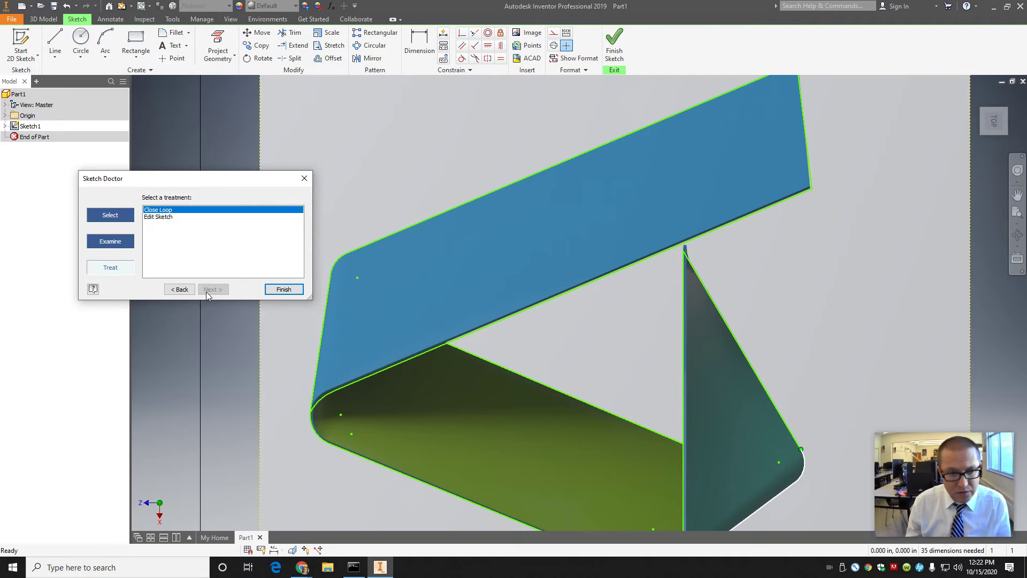
# Apply the Close Loop treatment at the teal strip's outer rounded corner, combining the redundant points into a single point
pyautogui.click(282, 289)
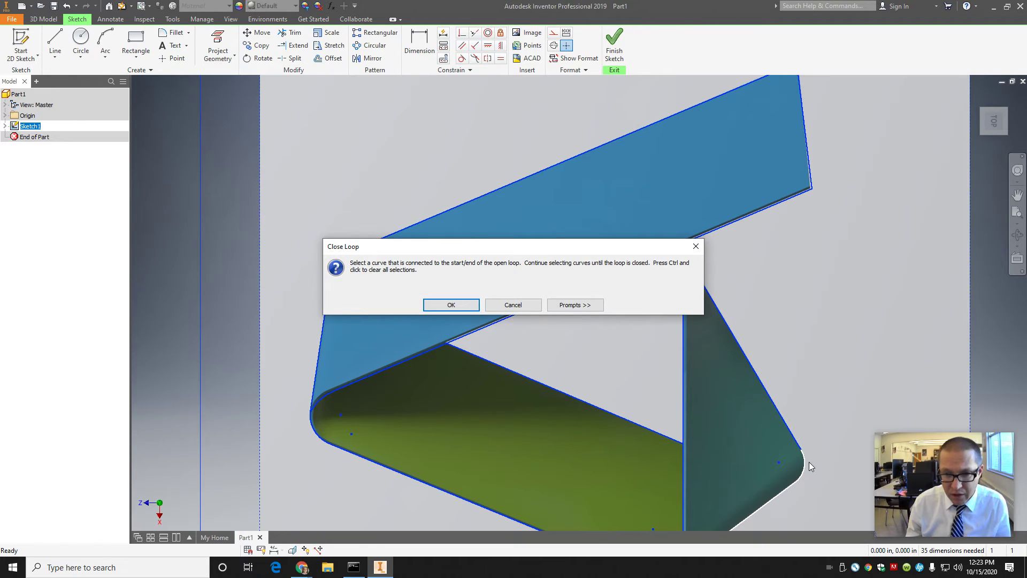
pyautogui.click(453, 304)
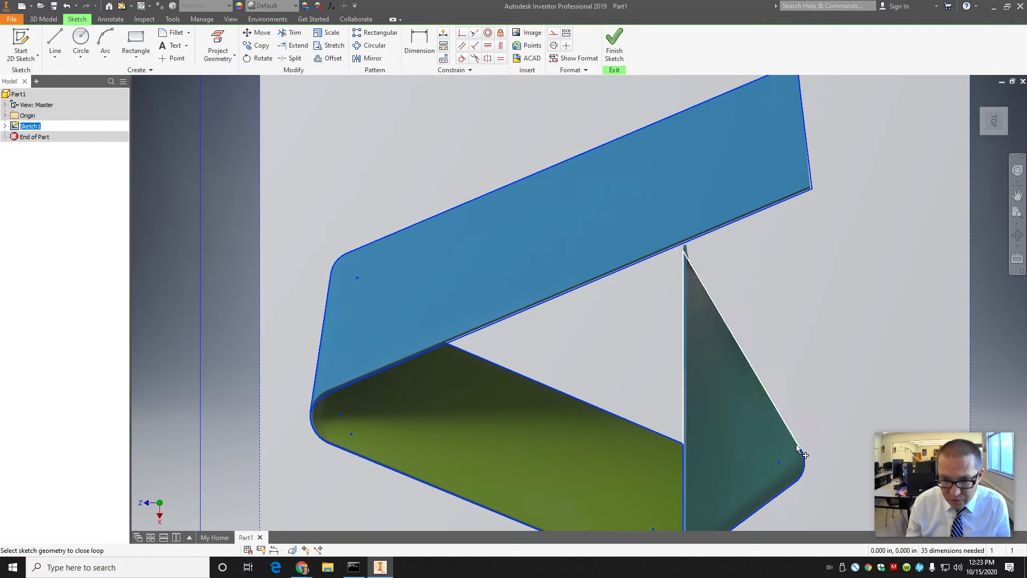
pyautogui.click(801, 450)
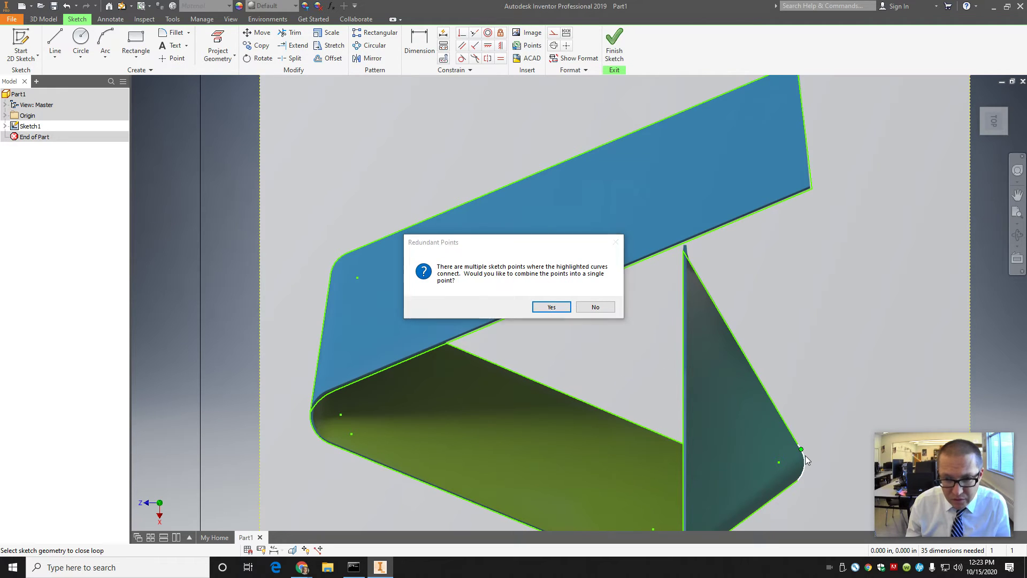
pyautogui.click(553, 308)
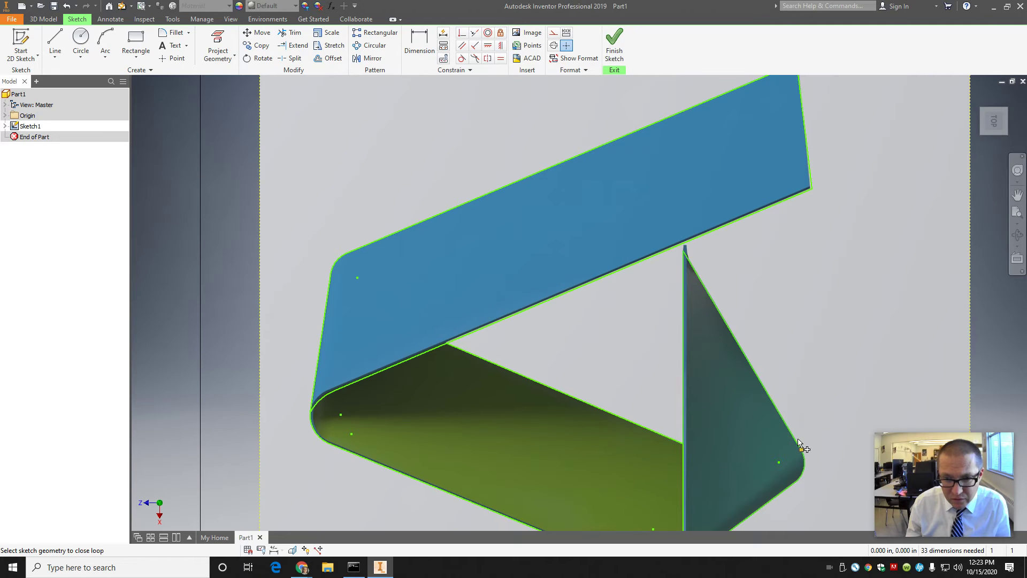
pyautogui.scroll(5, 790, 487)
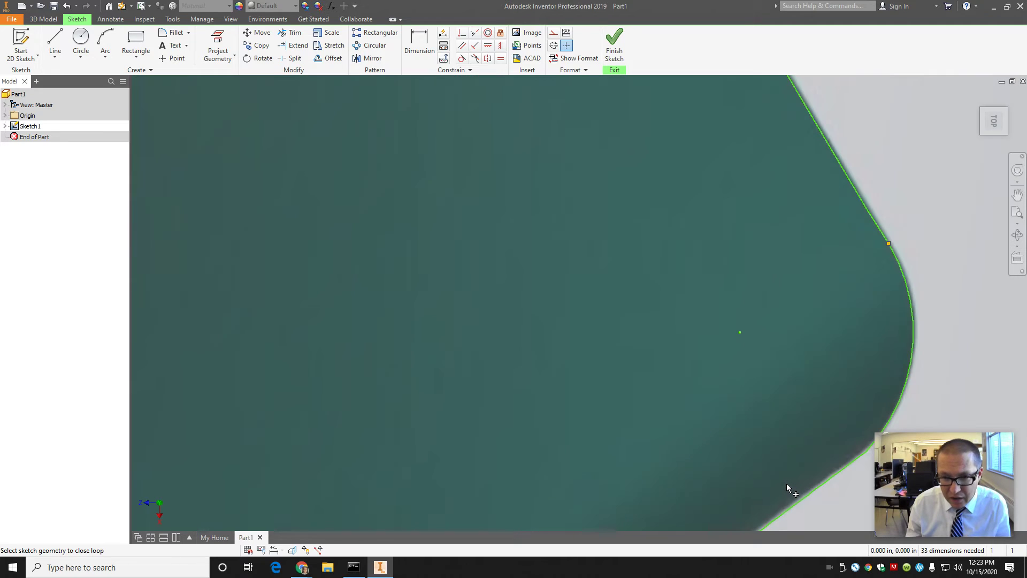
pyautogui.scroll(-6, 778, 375)
pyautogui.scroll(4, 781, 391)
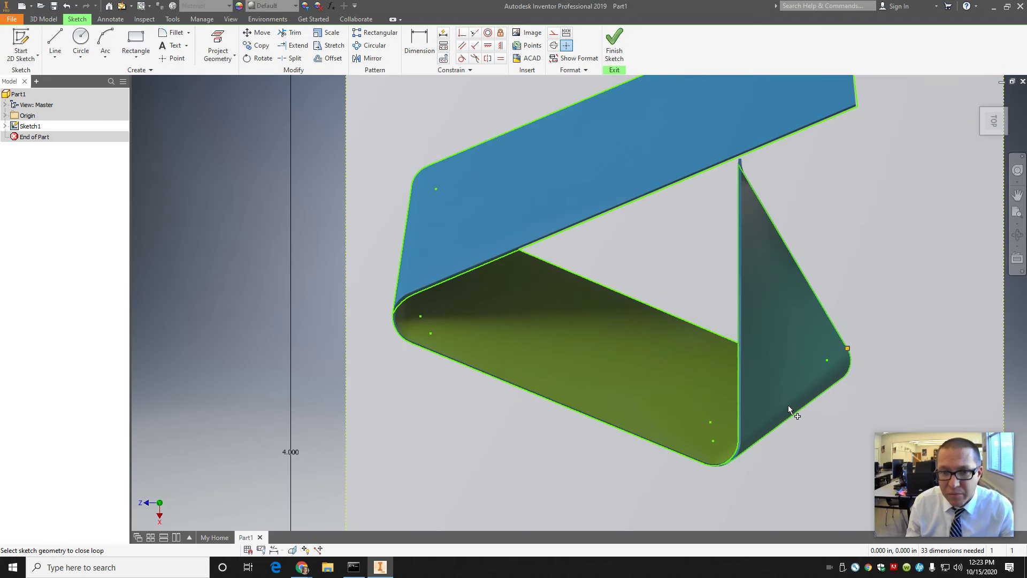
pyautogui.press('Escape')
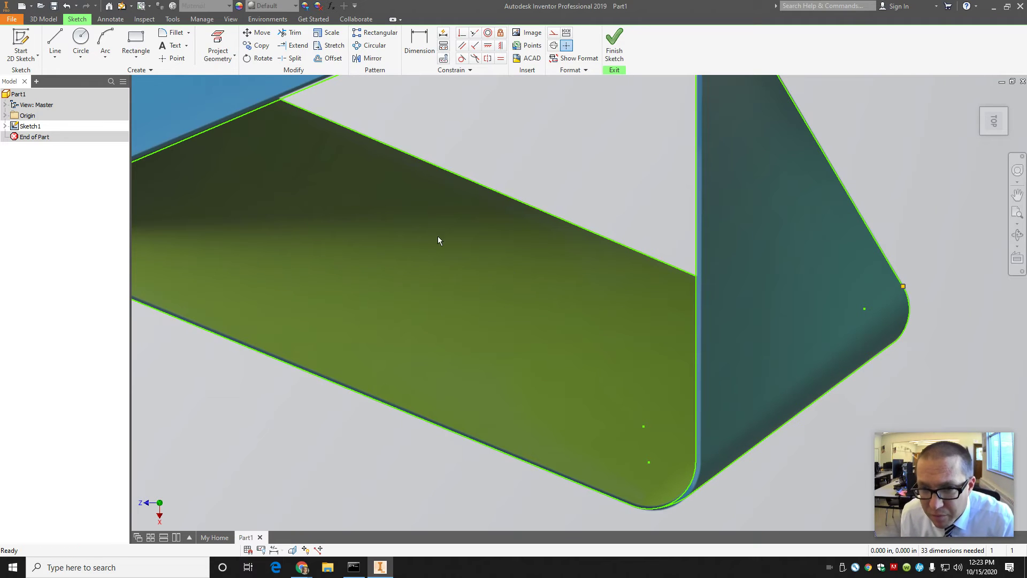
# Finish the repaired sketch and extrude the blue strip's profile 0.5 in
pyautogui.click(615, 52)
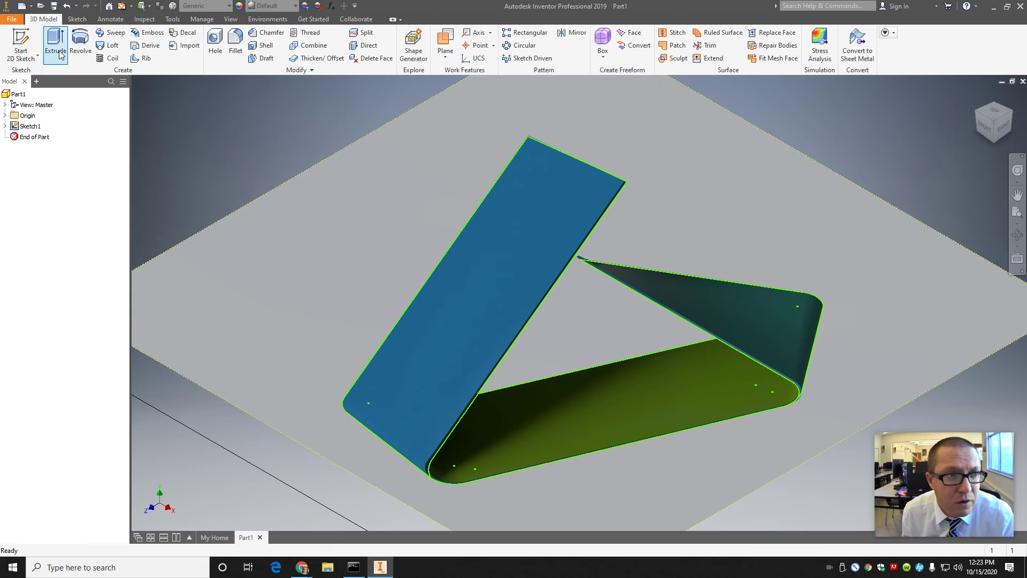
pyautogui.click(56, 48)
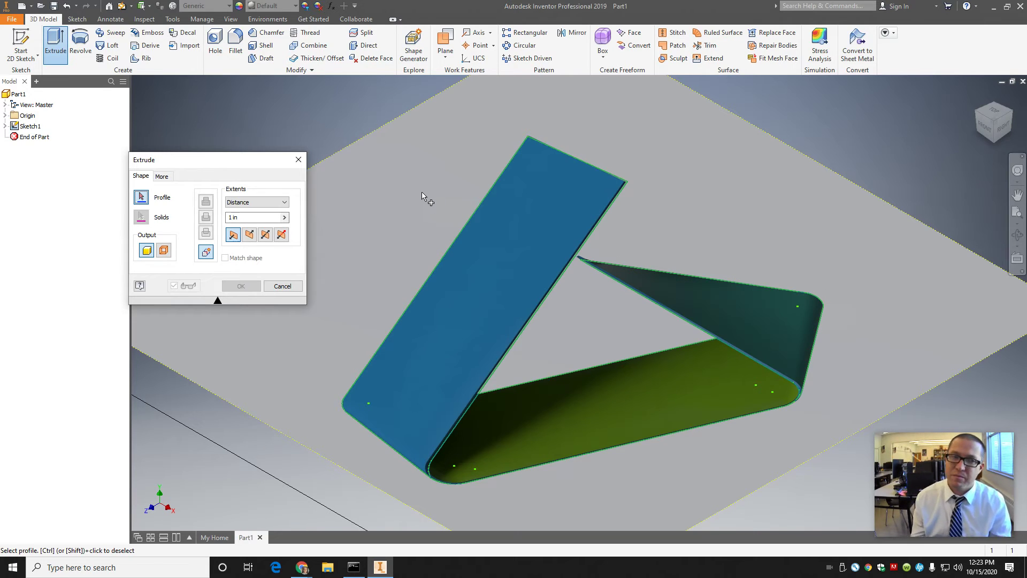
pyautogui.press('Tab')
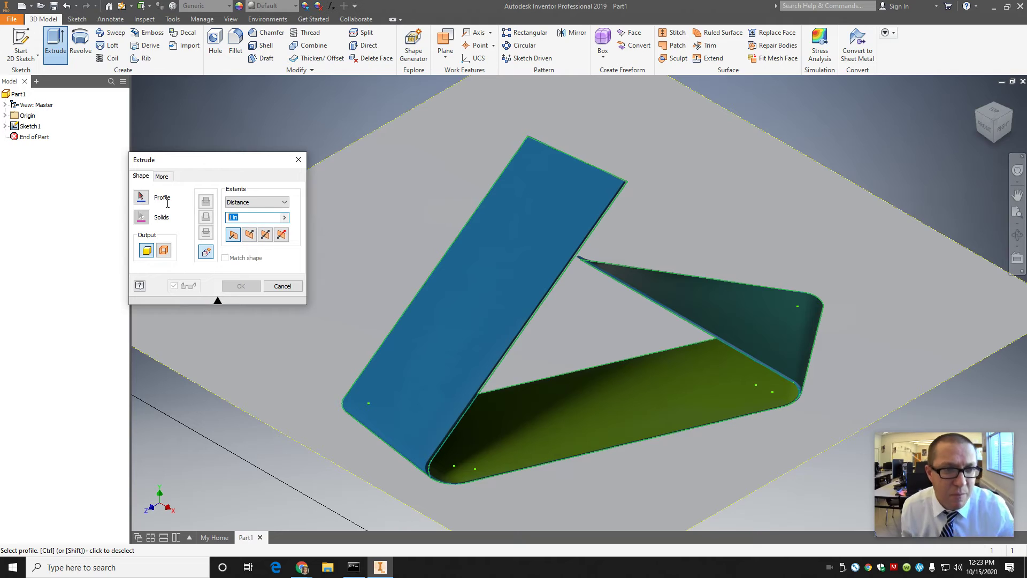
pyautogui.write('.5')
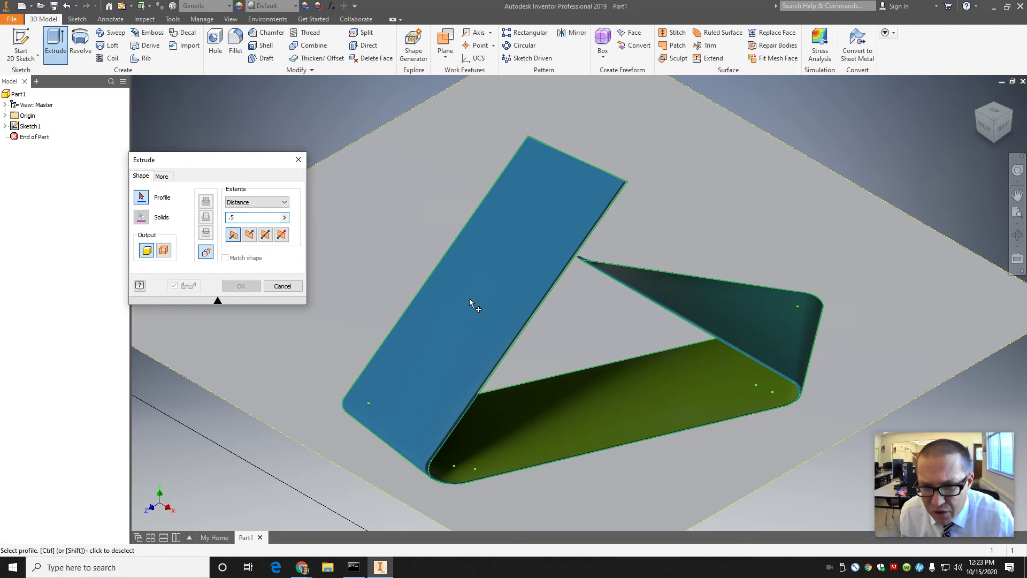
pyautogui.click(469, 298)
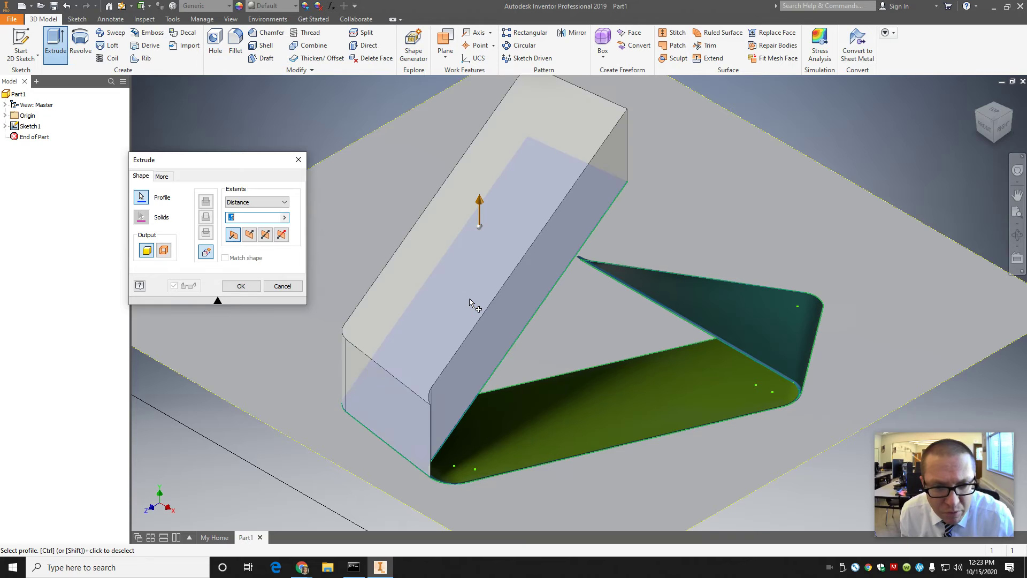
pyautogui.click(241, 286)
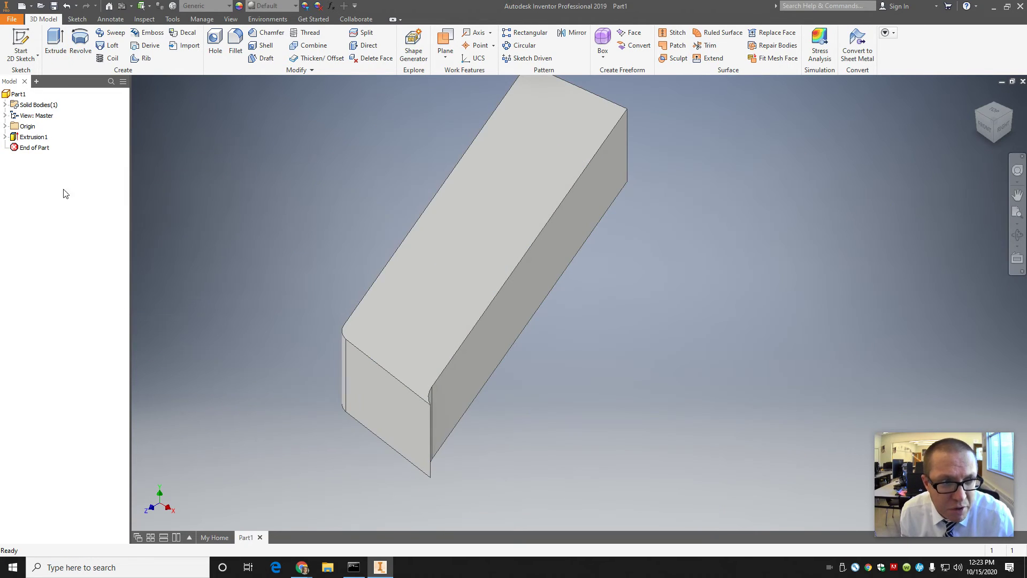
# Make the logo sketch under the blue strip's extrusion visible again
pyautogui.click(6, 137)
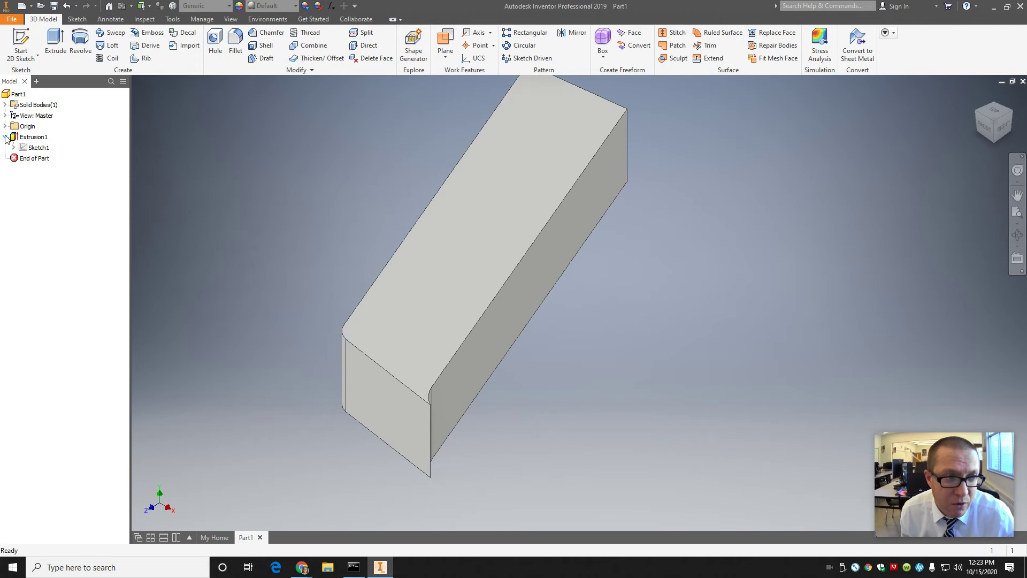
pyautogui.rightClick(28, 151)
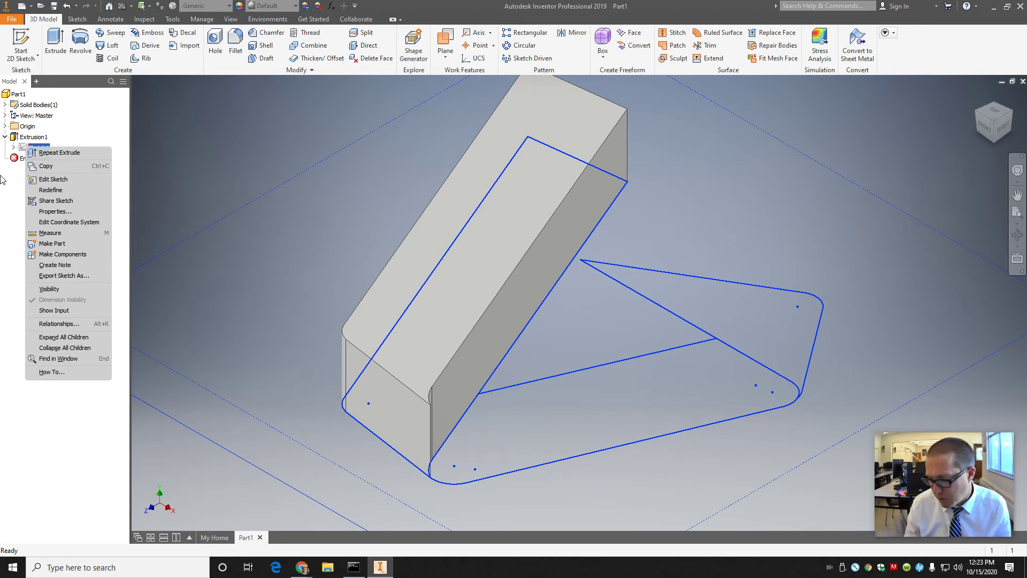
pyautogui.click(49, 290)
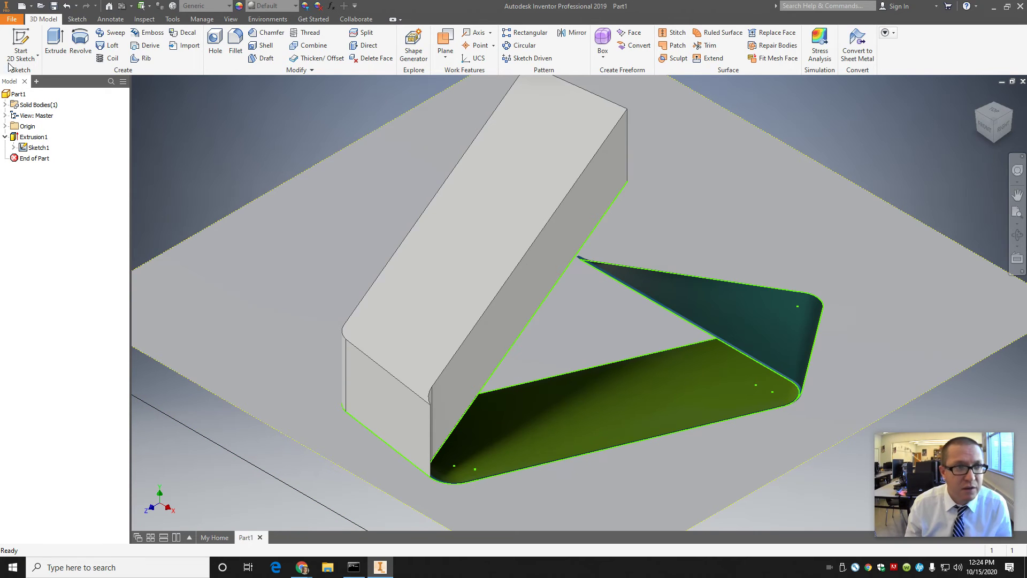
# Extrude the teal strip's profile 0.4 in, joined to the existing body
pyautogui.click(55, 43)
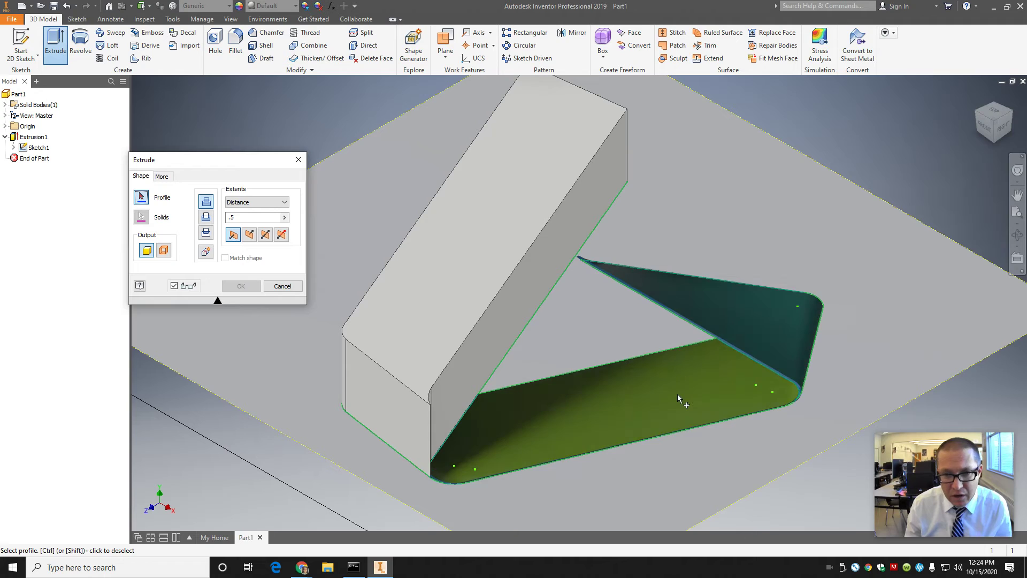
pyautogui.click(740, 323)
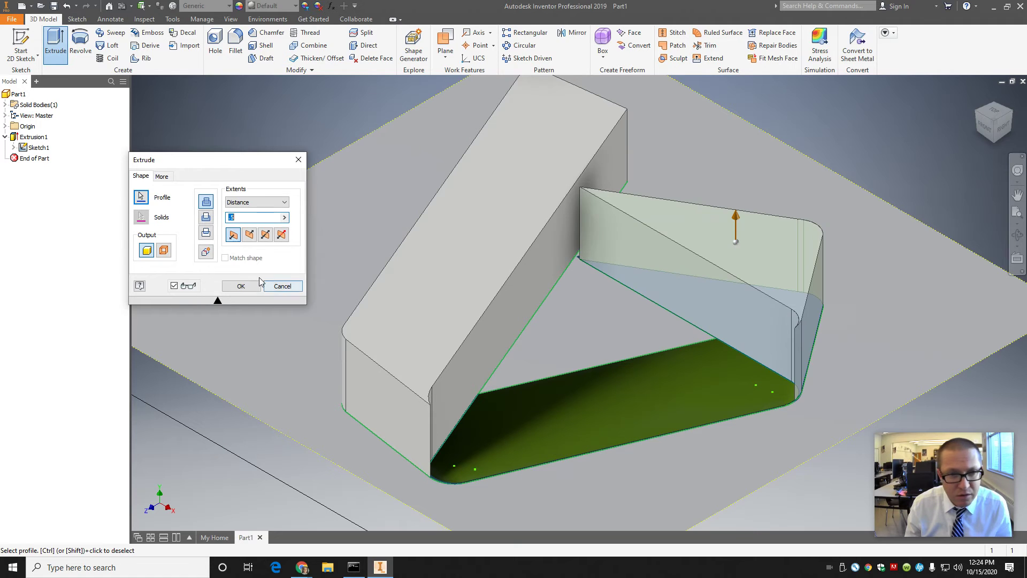
pyautogui.write('.5')
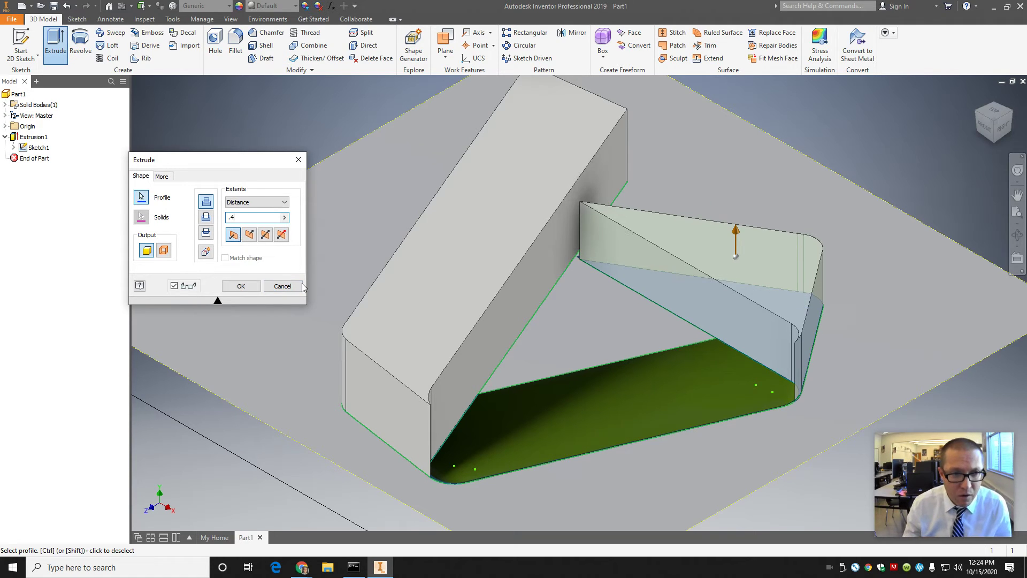
pyautogui.click(242, 286)
# Extrude the green strip's profile 0.3 in, joined to the existing body
pyautogui.press('e')
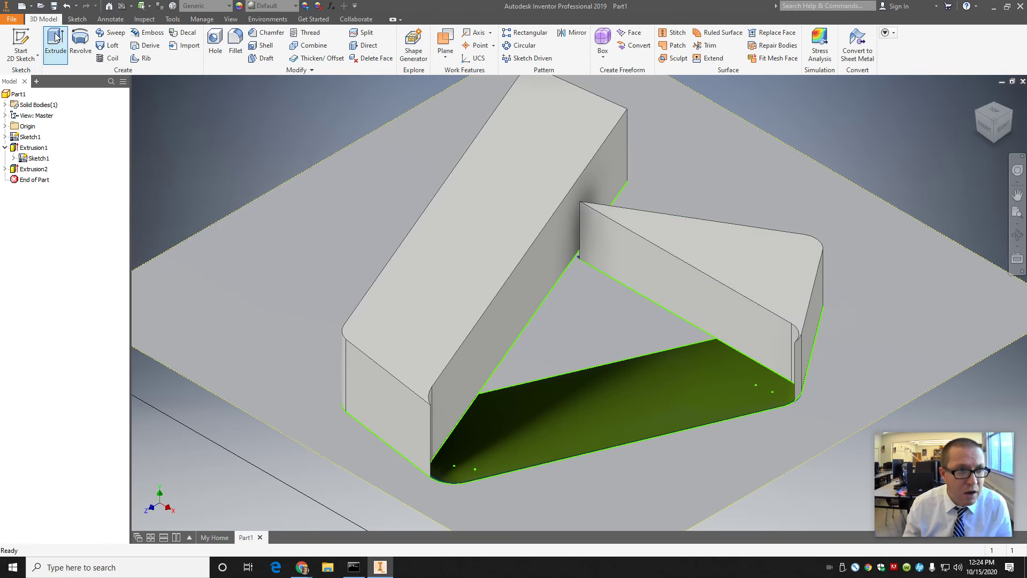
pyautogui.click(543, 405)
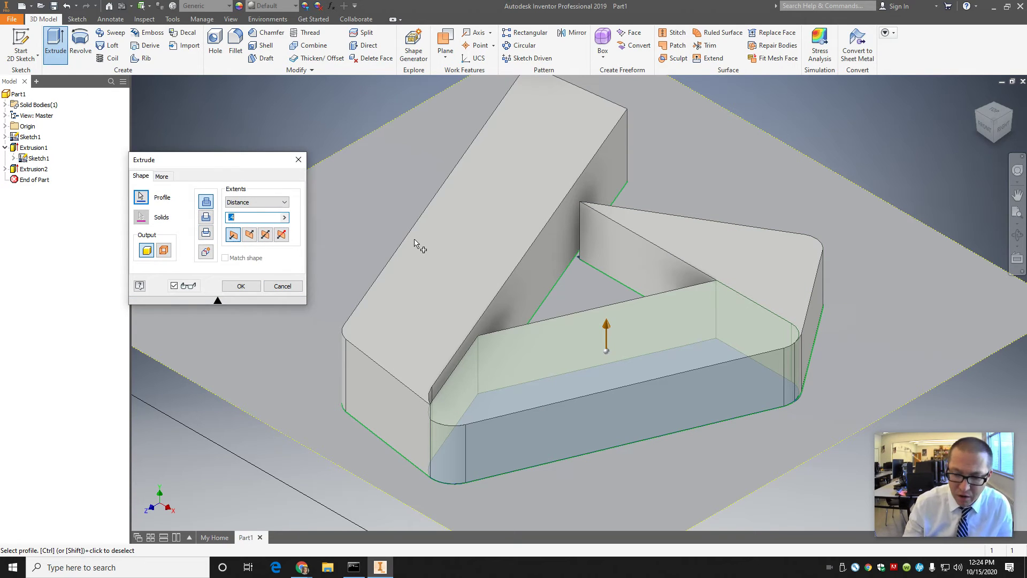
pyautogui.write('.3')
pyautogui.press('Return')
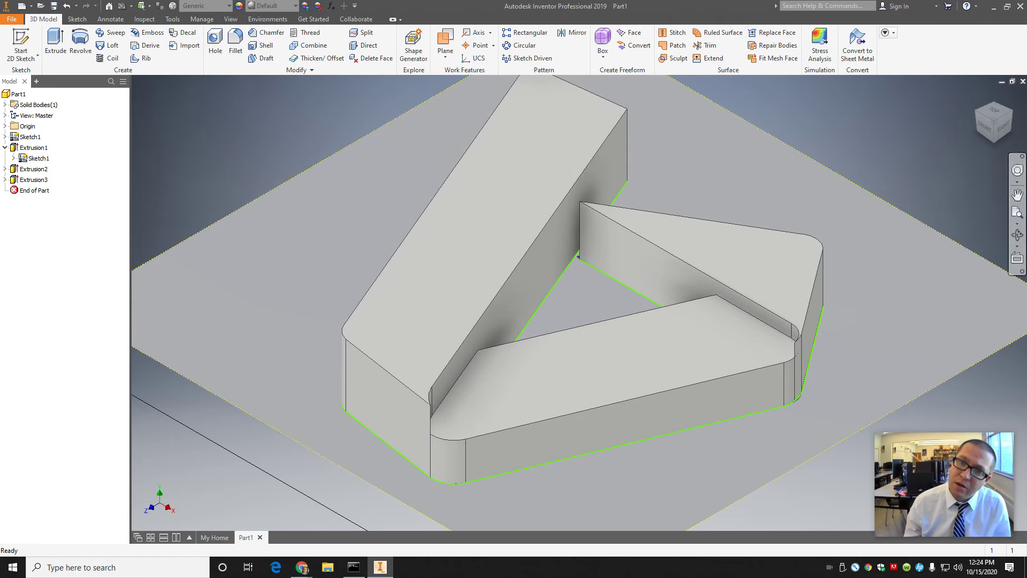
pyautogui.click(993, 110)
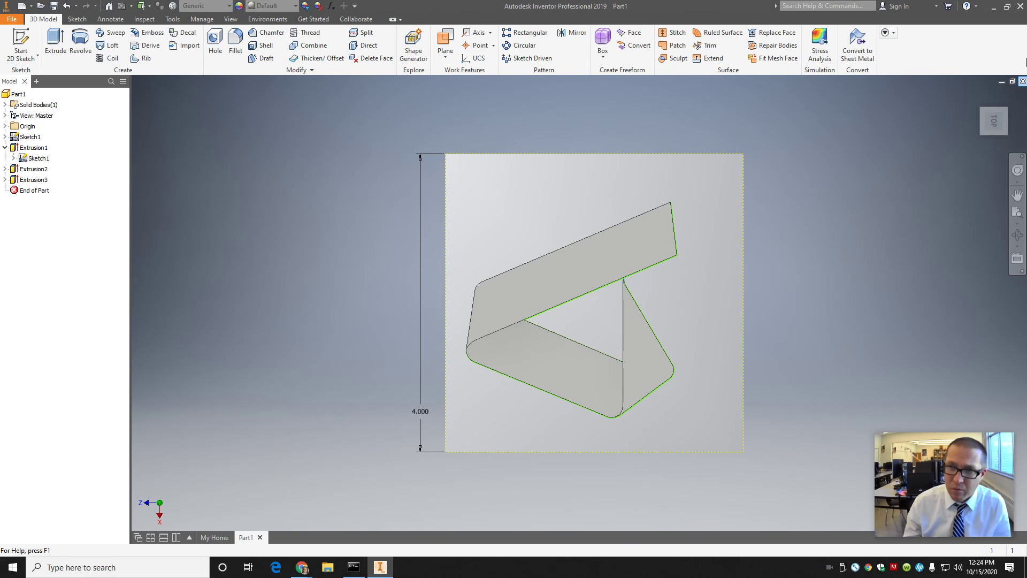
pyautogui.click(978, 95)
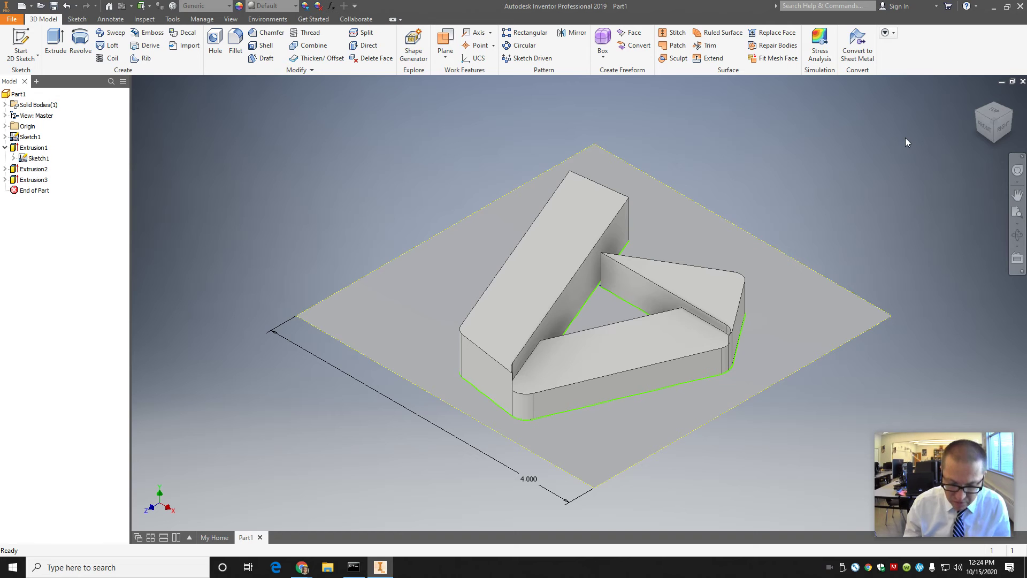
pyautogui.click(1011, 112)
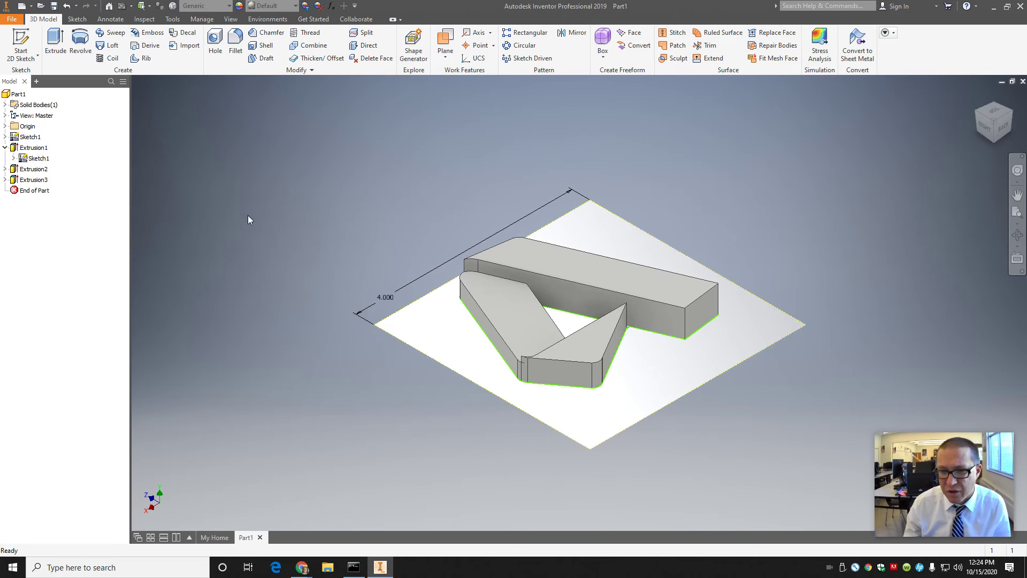
# Edit the logo sketch and draw a closed five-sided outline of straight lines surrounding the three logo strips
pyautogui.click(16, 138)
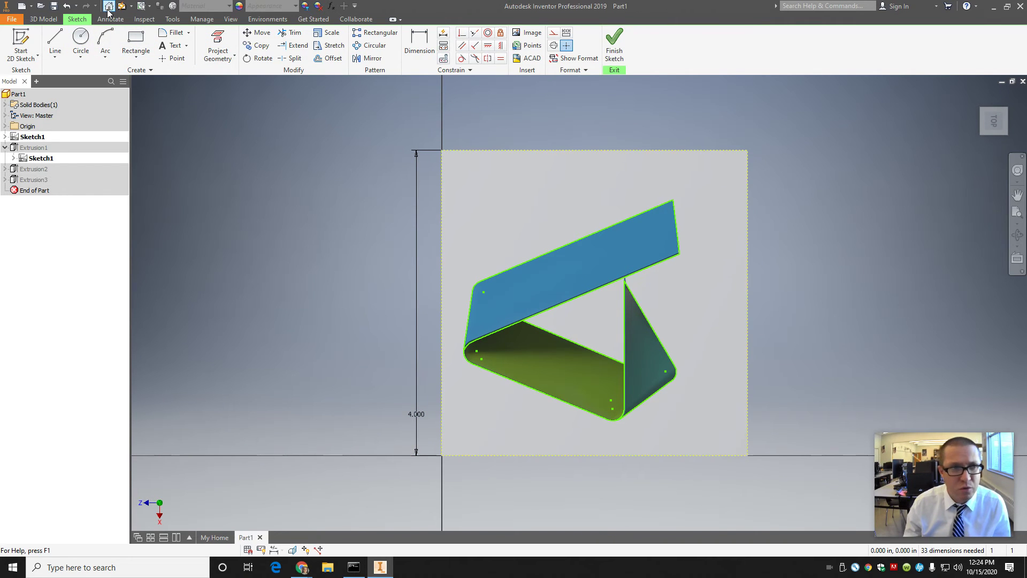
pyautogui.click(330, 60)
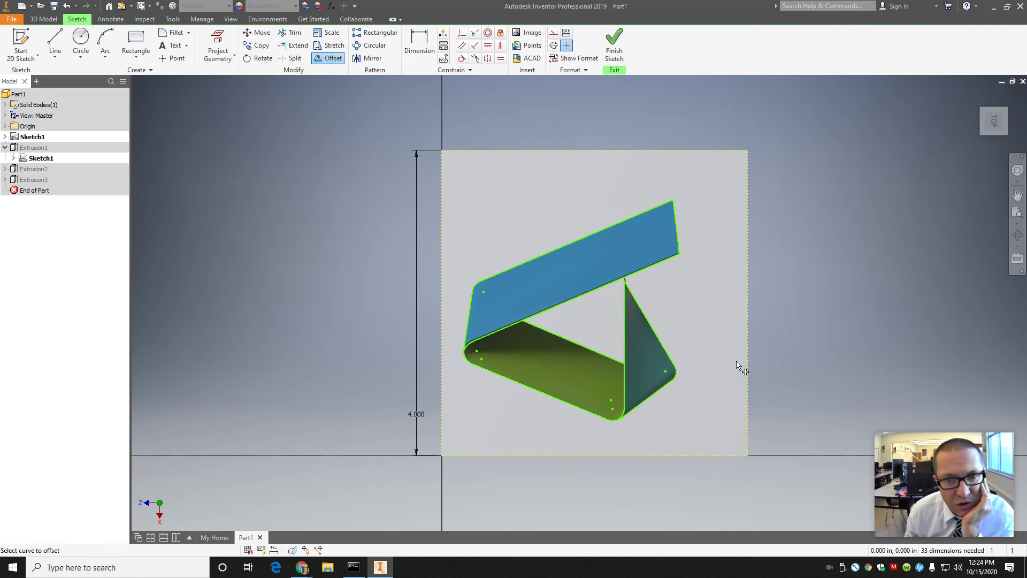
pyautogui.click(55, 46)
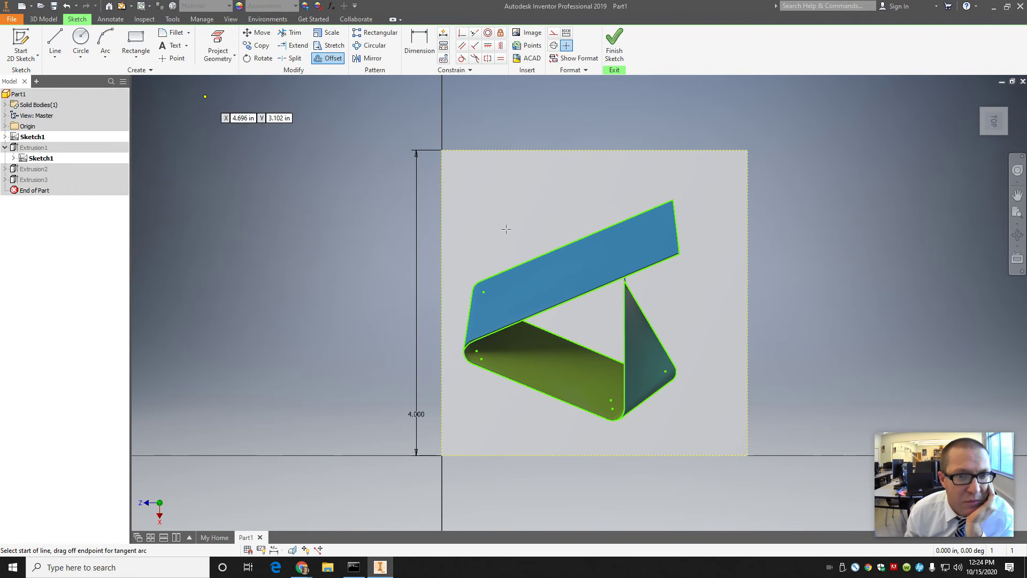
pyautogui.click(460, 264)
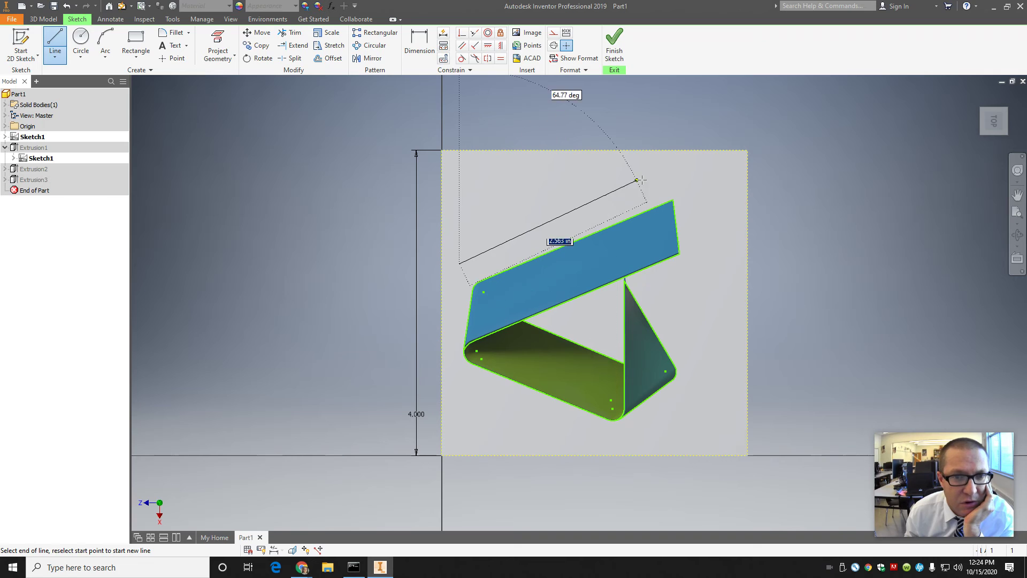
pyautogui.click(692, 165)
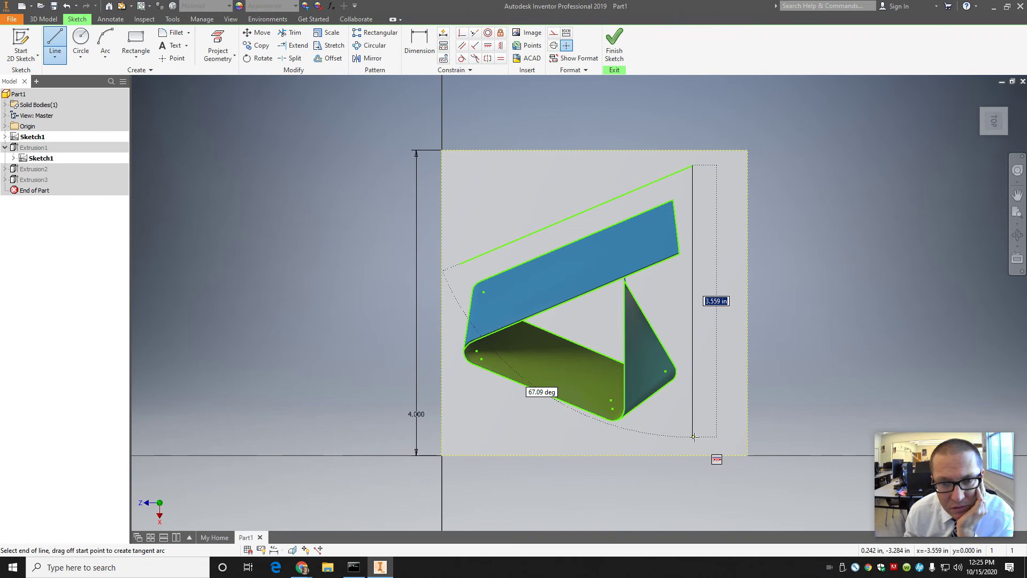
pyautogui.click(693, 401)
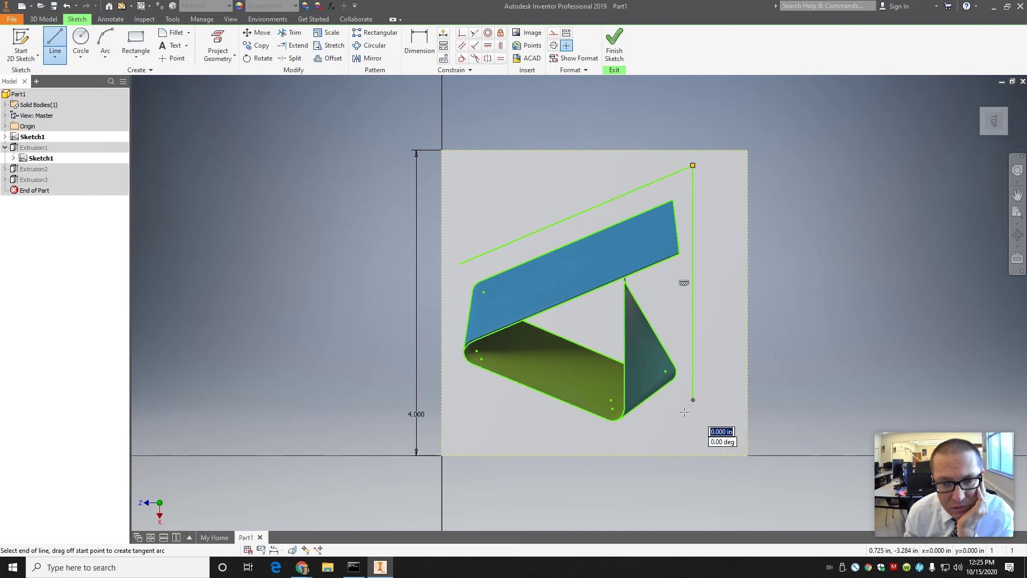
pyautogui.doubleClick(618, 456)
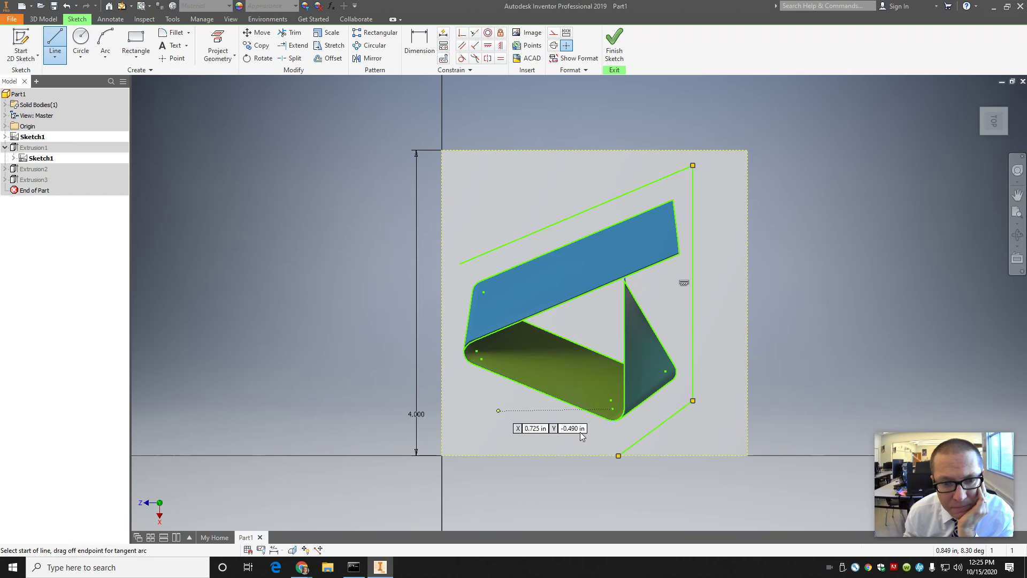
pyautogui.click(460, 263)
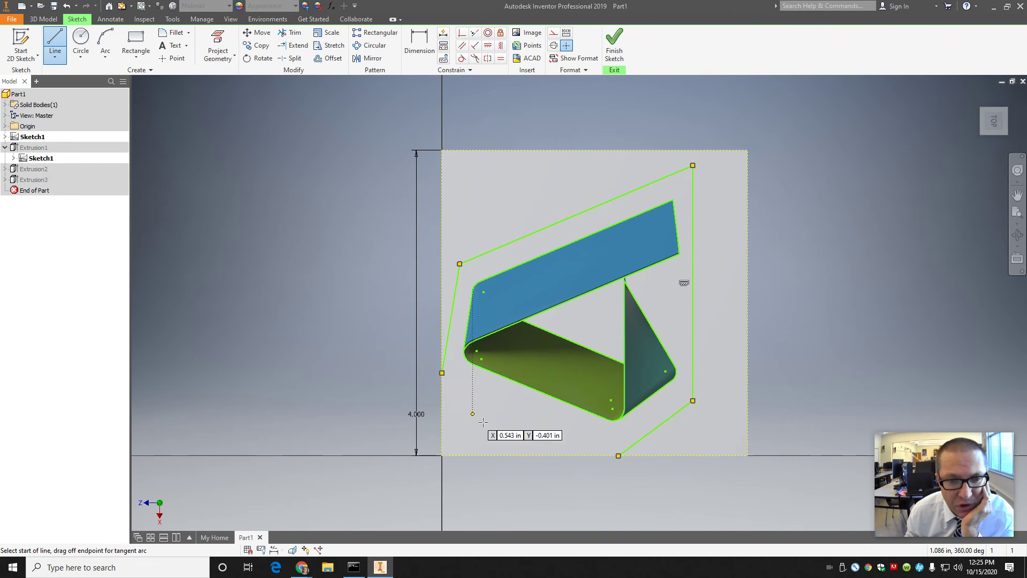
pyautogui.doubleClick(442, 372)
pyautogui.click(441, 371)
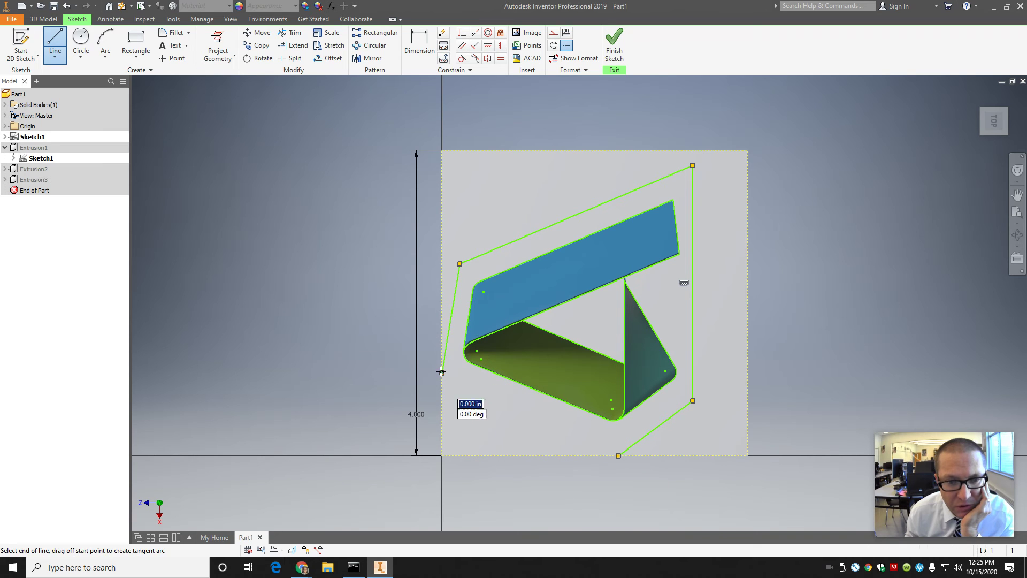
pyautogui.doubleClick(619, 456)
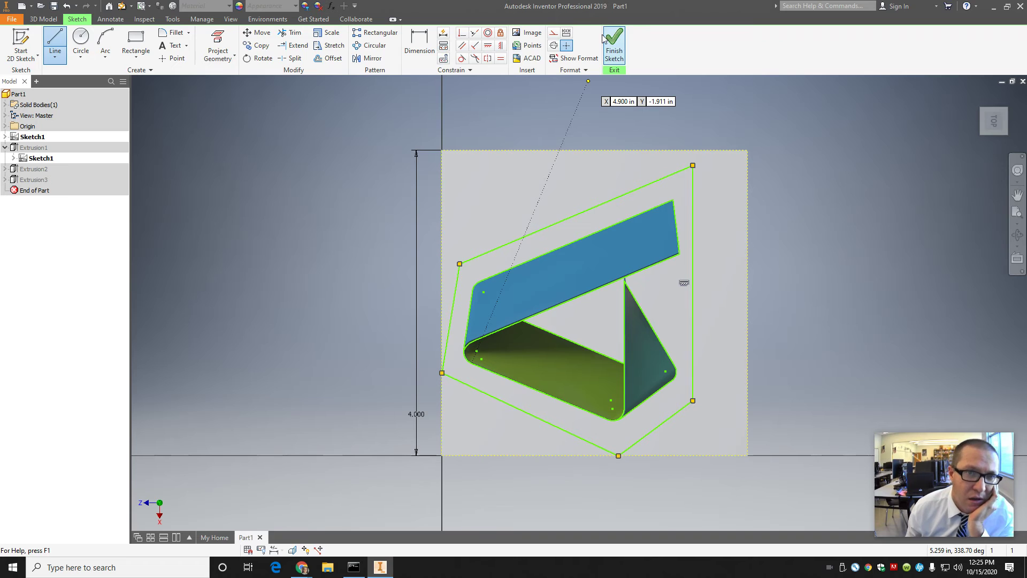
# Offset the five-sided outline outward to form a surrounding border, and finish the sketch
pyautogui.click(328, 58)
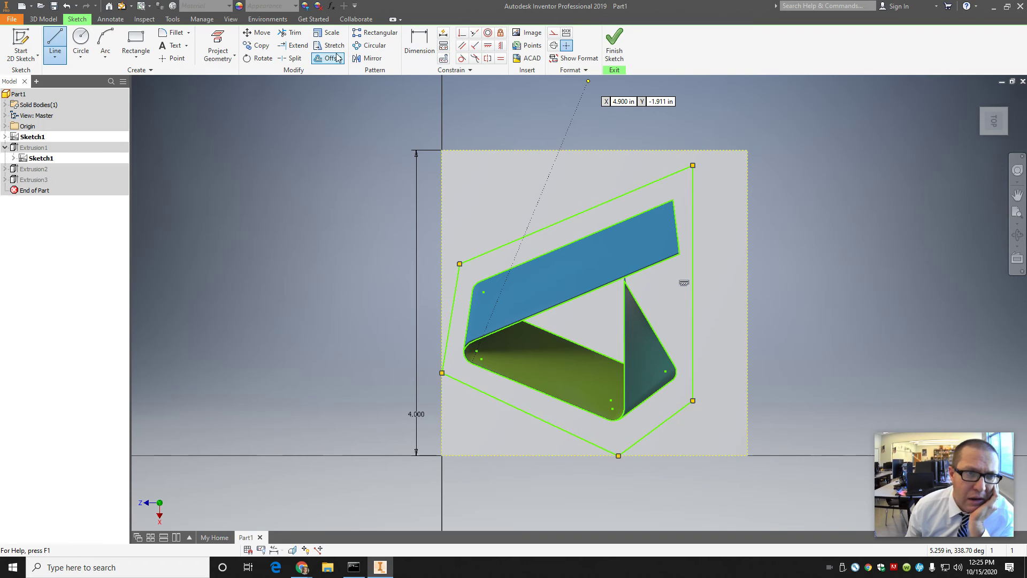
pyautogui.click(509, 243)
pyautogui.click(508, 230)
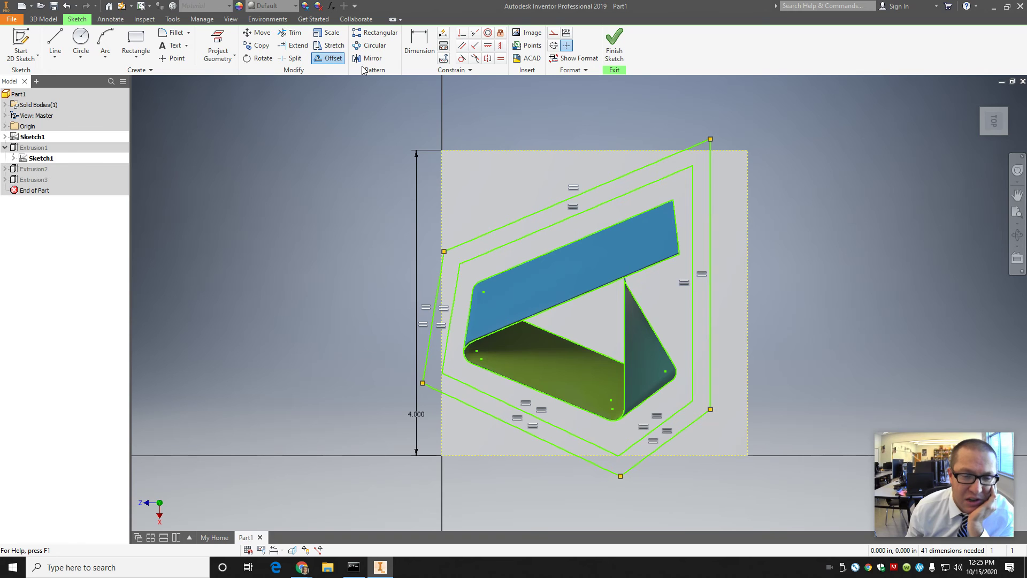
pyautogui.click(613, 51)
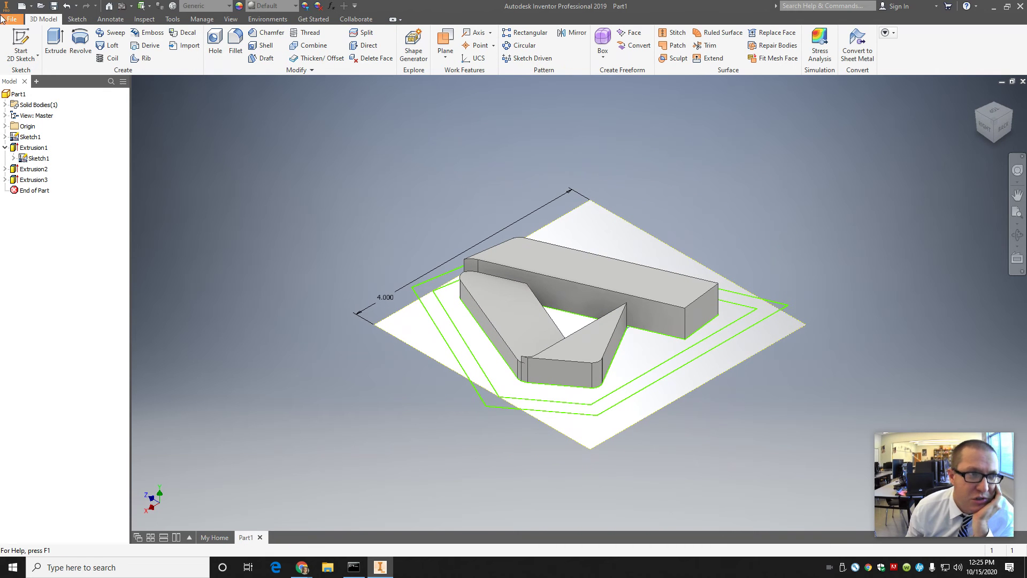
# Extrude the area between the inner outline and the logo strips 0.1 in, joined to the existing body
pyautogui.click(56, 45)
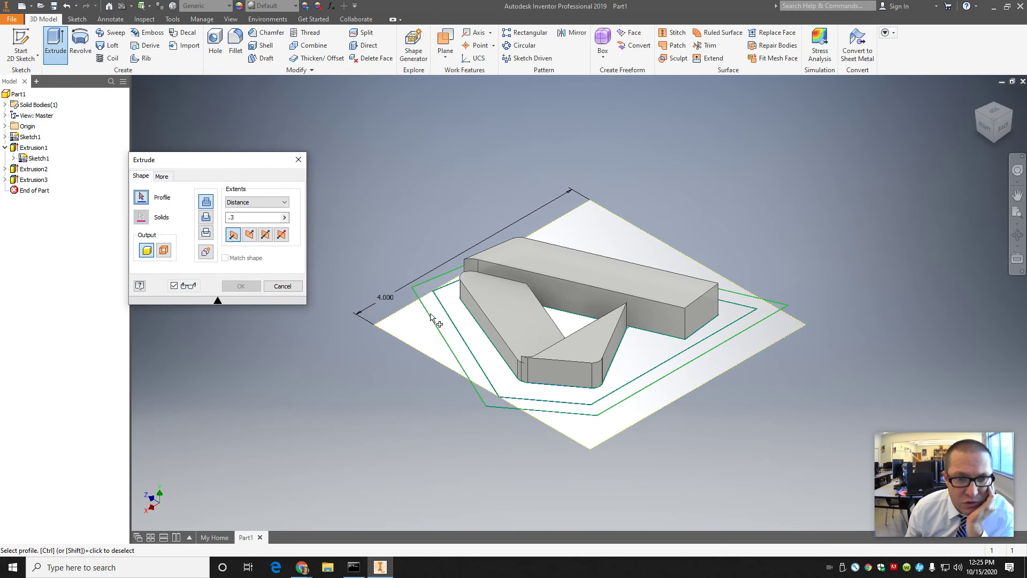
pyautogui.click(454, 316)
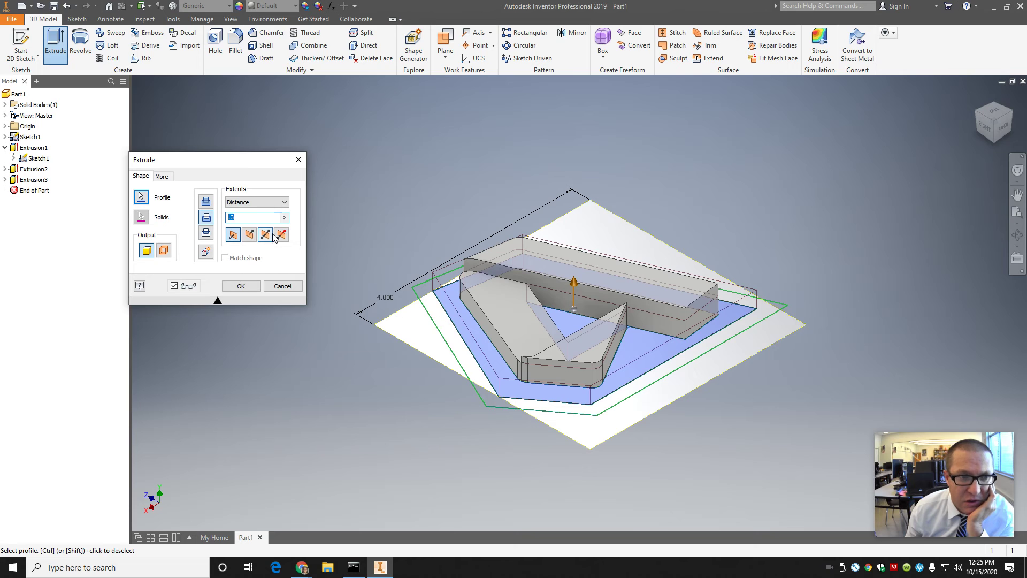
pyautogui.write('.1')
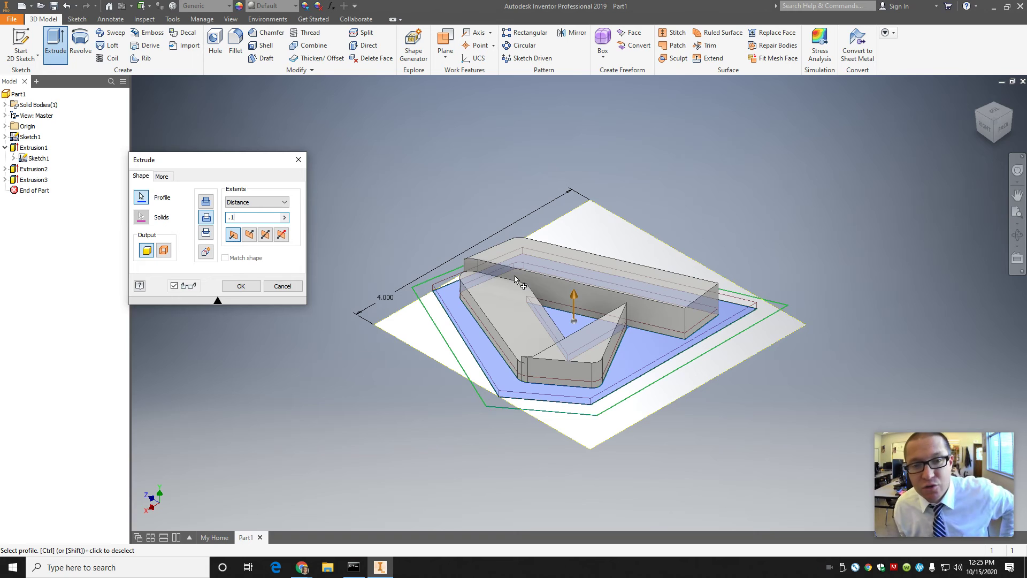
pyautogui.click(206, 201)
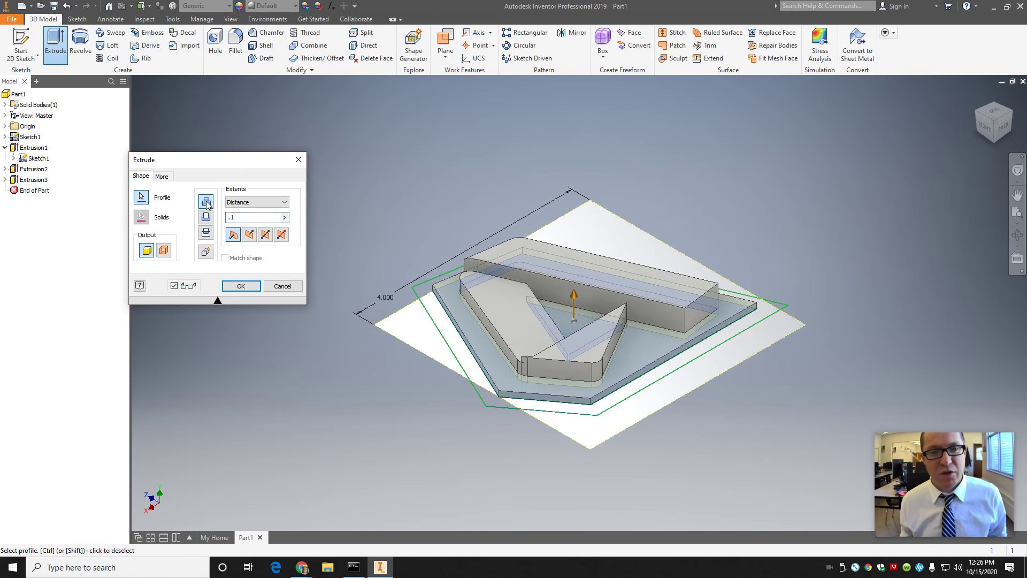
pyautogui.click(240, 287)
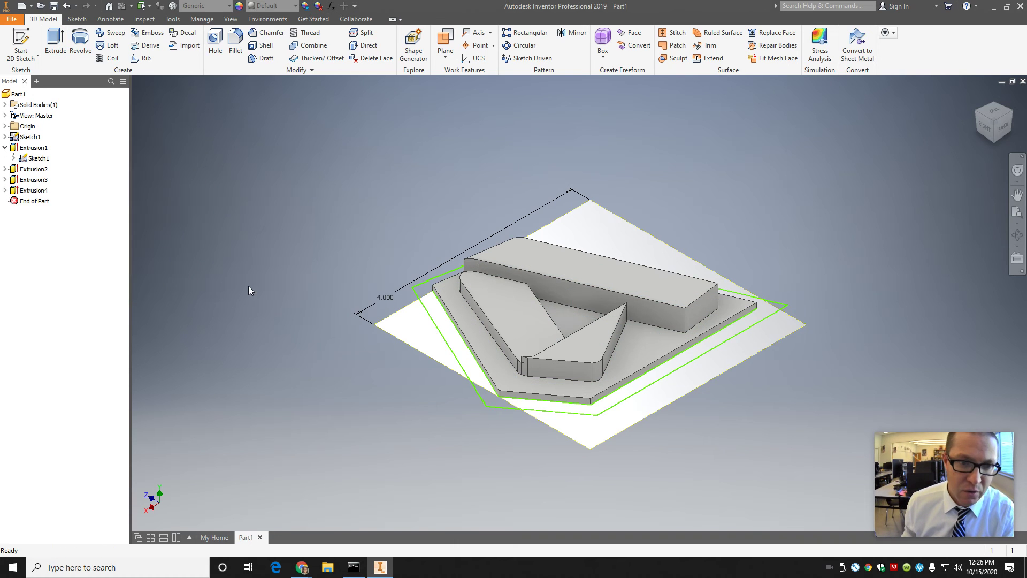
# Extrude the border between the inner and outer outlines 0.5 in, joined to the existing body
pyautogui.click(56, 41)
pyautogui.click(439, 320)
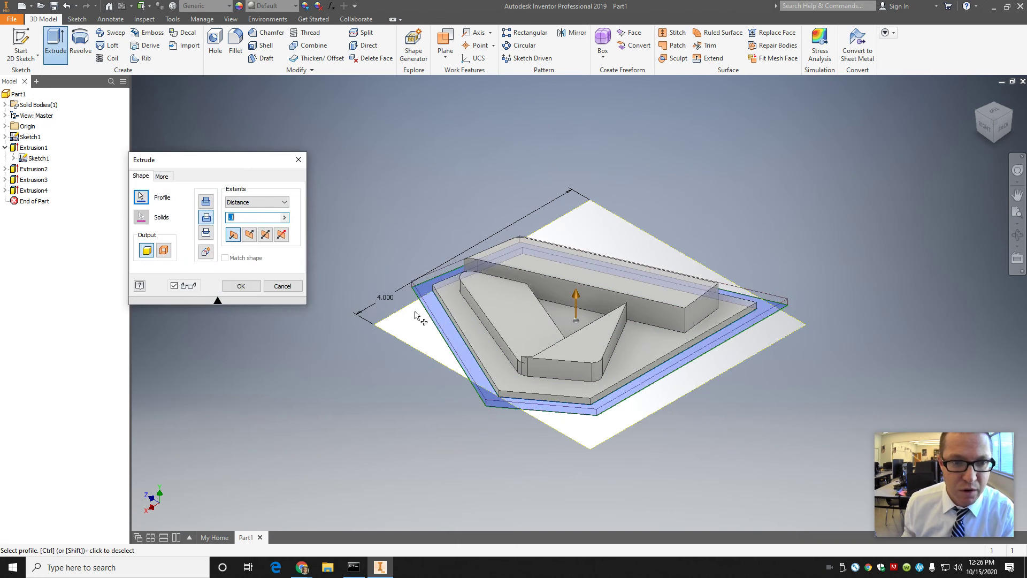
pyautogui.click(206, 202)
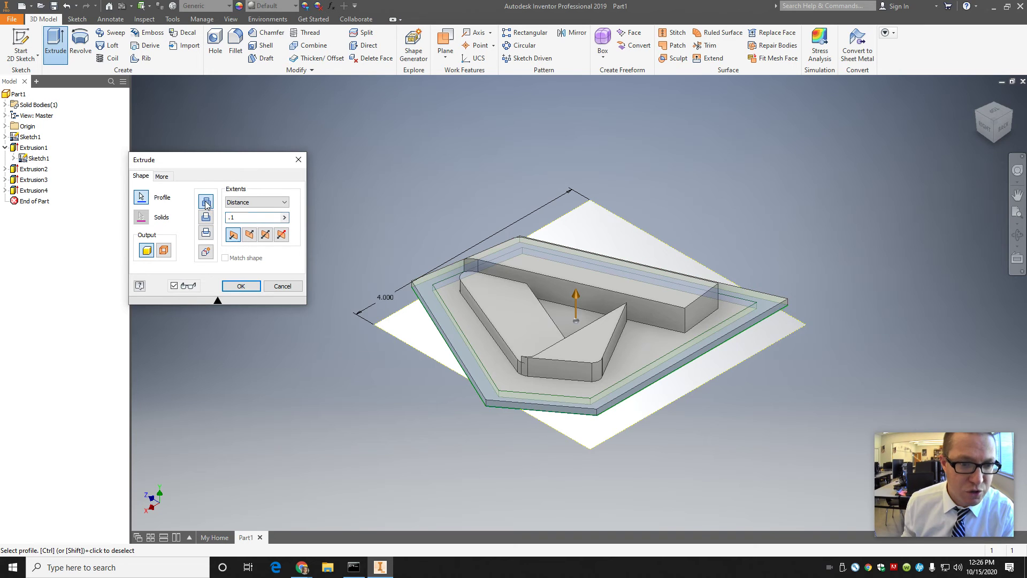
pyautogui.doubleClick(250, 214)
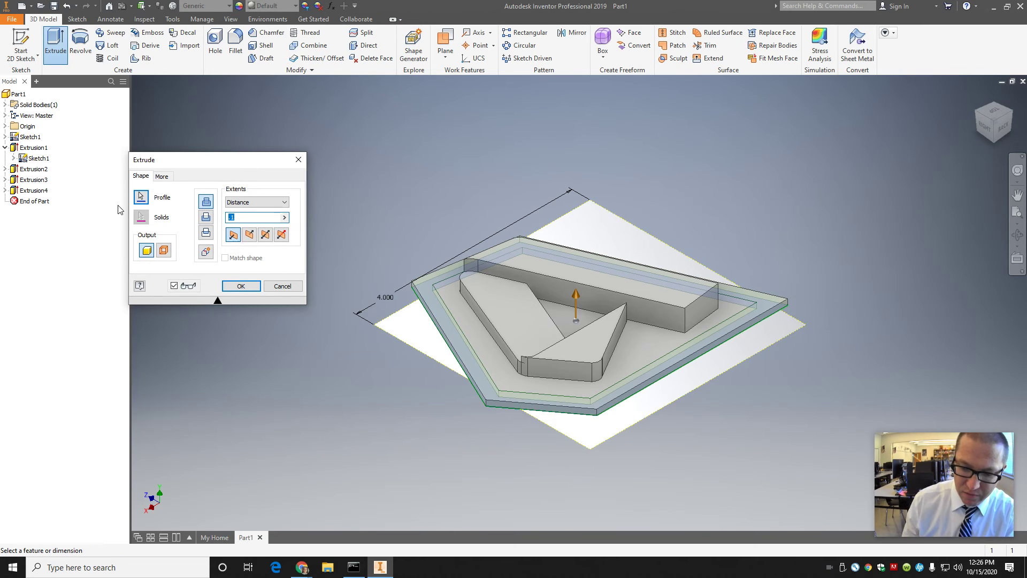
pyautogui.write('5')
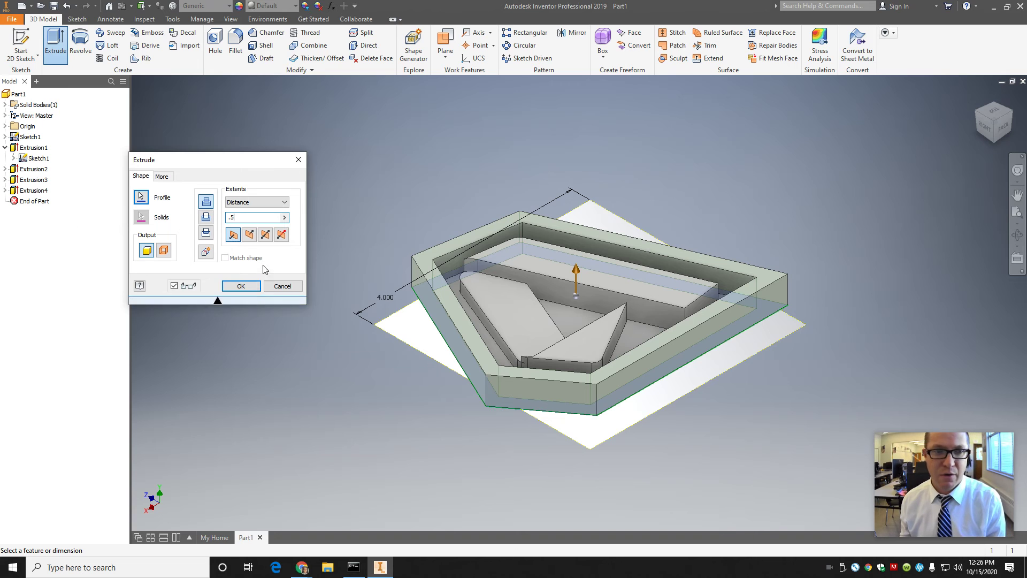
pyautogui.click(241, 286)
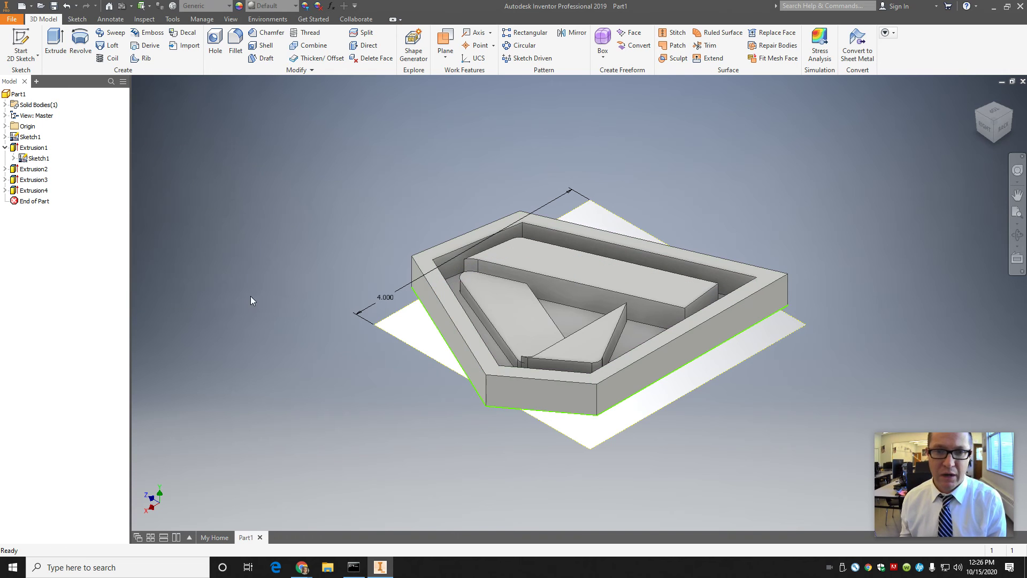
pyautogui.moveTo(920, 299)
pyautogui.keyDown('shift'); pyautogui.mouseDown(button='middle')
pyautogui.moveTo(905, 236)
pyautogui.moveTo(823, 193)
pyautogui.moveTo(843, 101)
pyautogui.moveTo(995, 115)
pyautogui.mouseUp(button='middle'); pyautogui.keyUp('shift')
pyautogui.click(1002, 115)
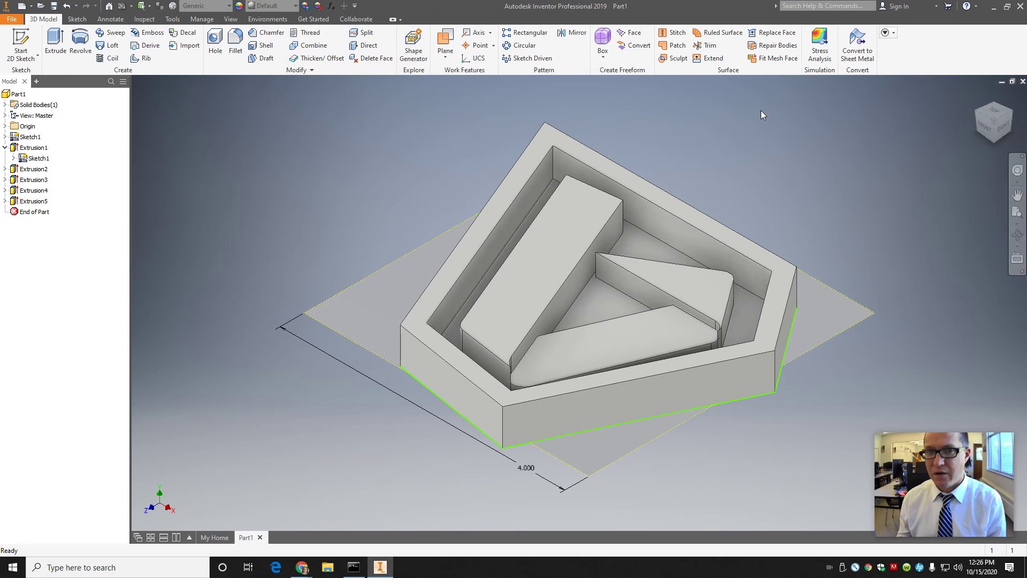
pyautogui.click(993, 112)
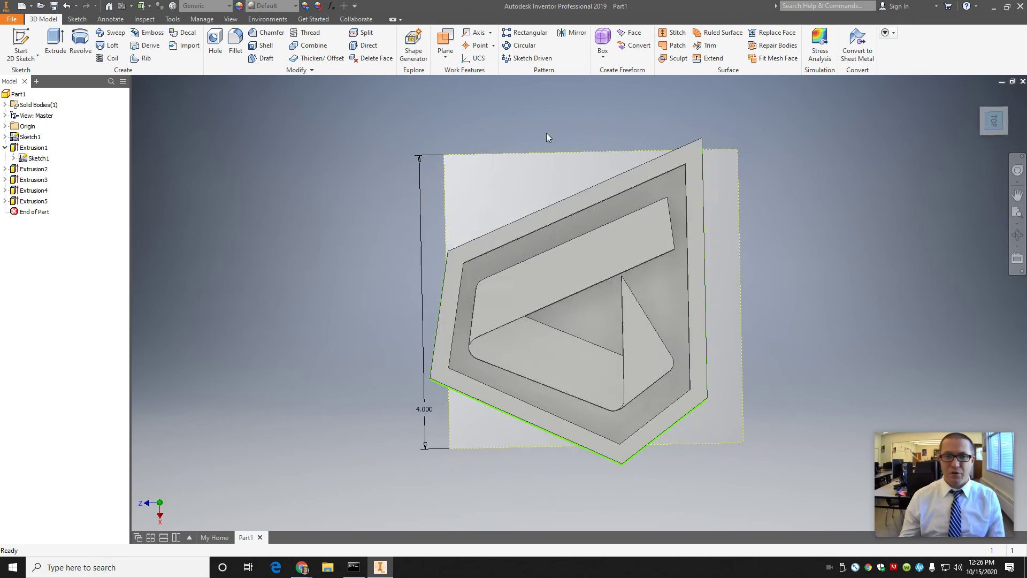
pyautogui.click(978, 95)
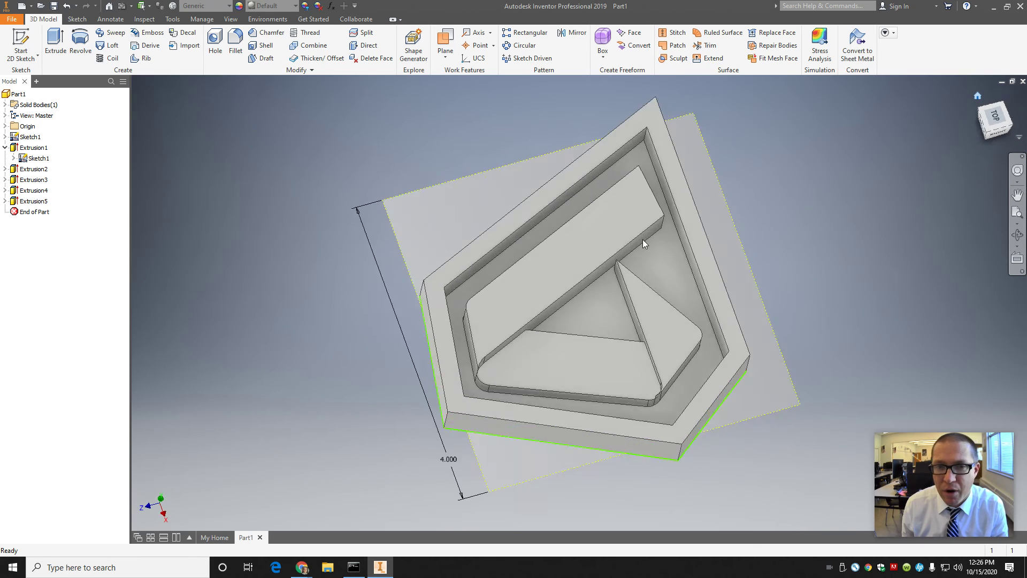
# Save the part as LOGO in the Inventor folder under Documents
pyautogui.click(12, 19)
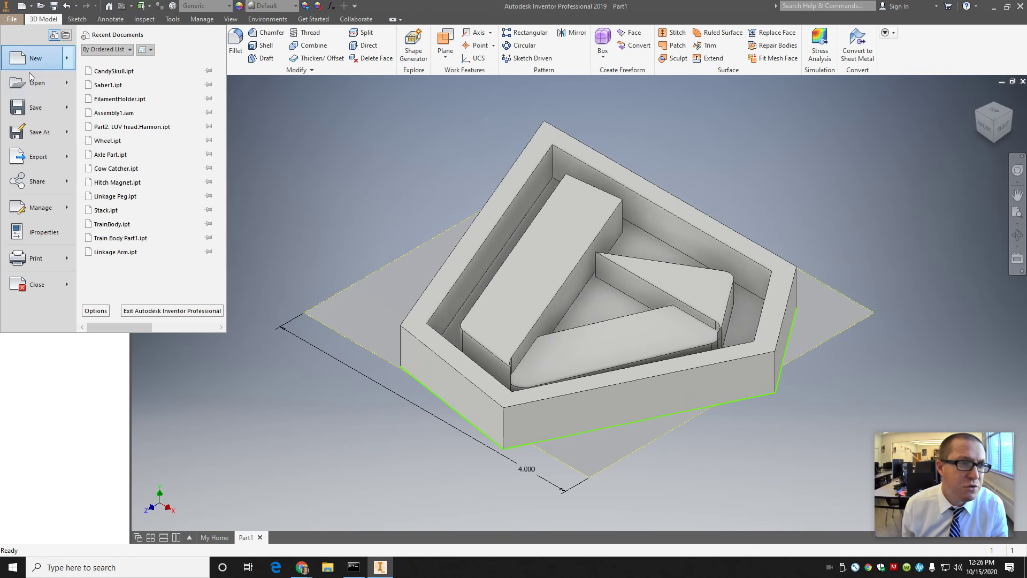
pyautogui.click(48, 138)
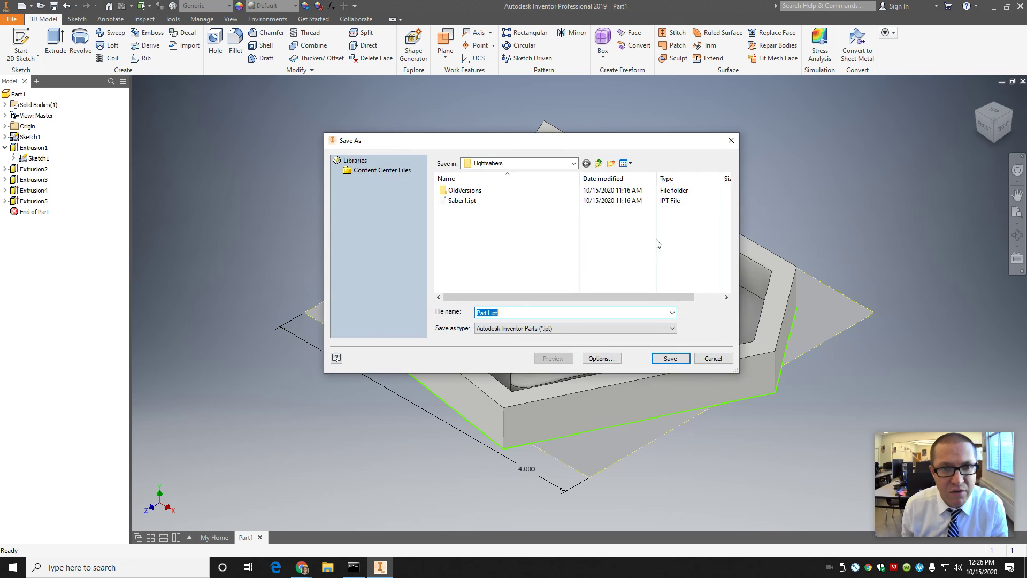
pyautogui.click(512, 164)
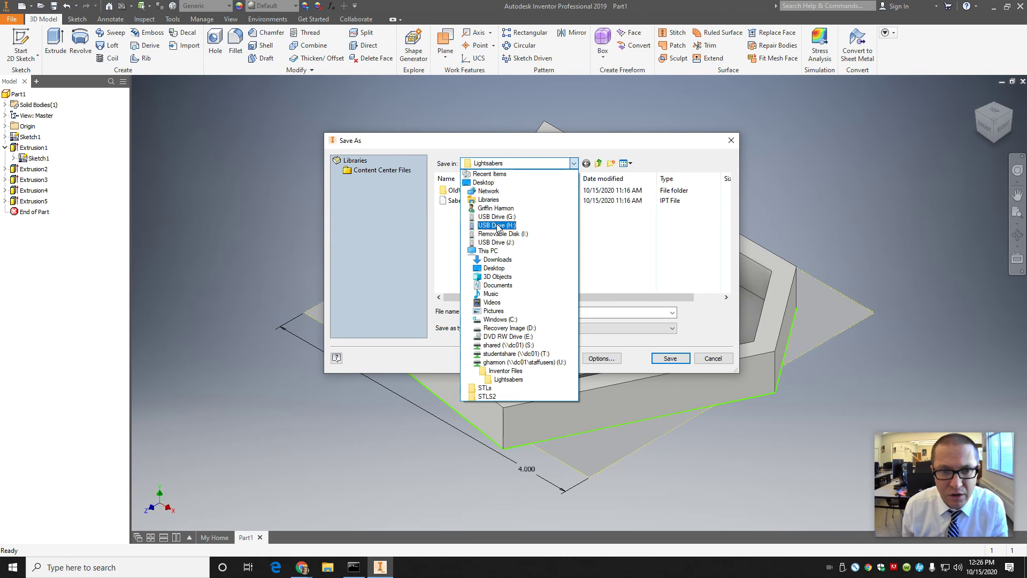
pyautogui.click(497, 284)
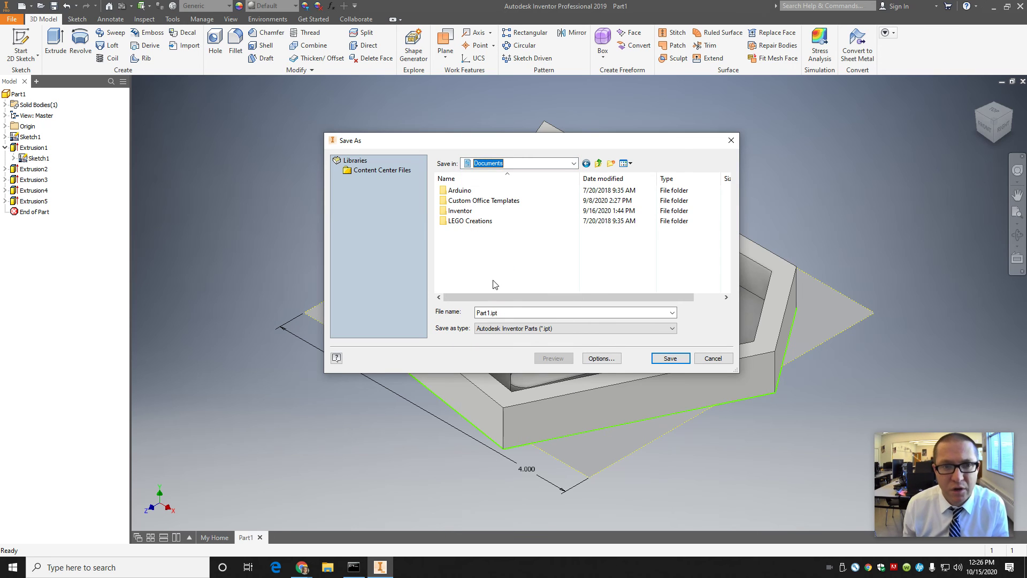
pyautogui.doubleClick(454, 211)
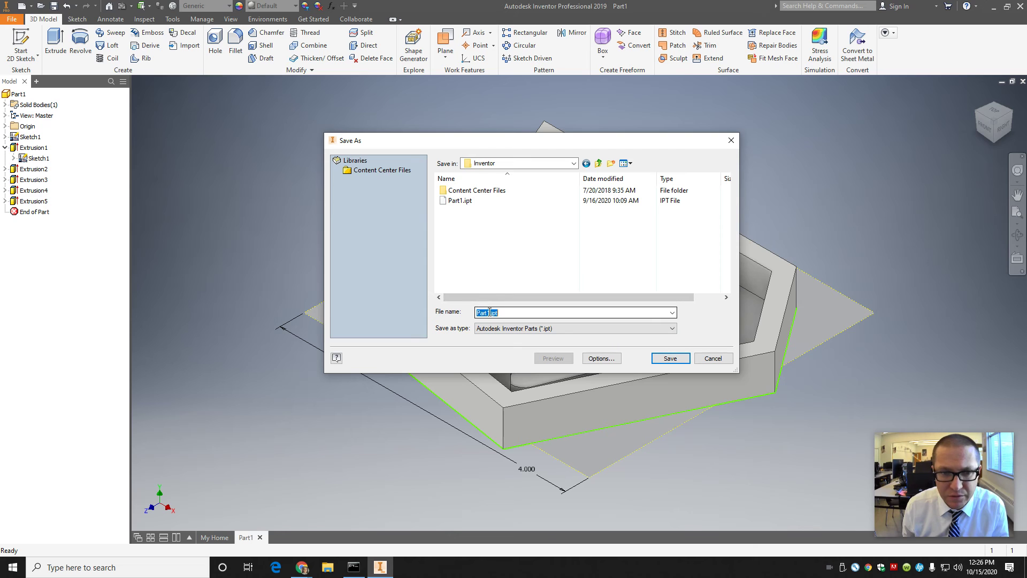
pyautogui.write('LOGOG')
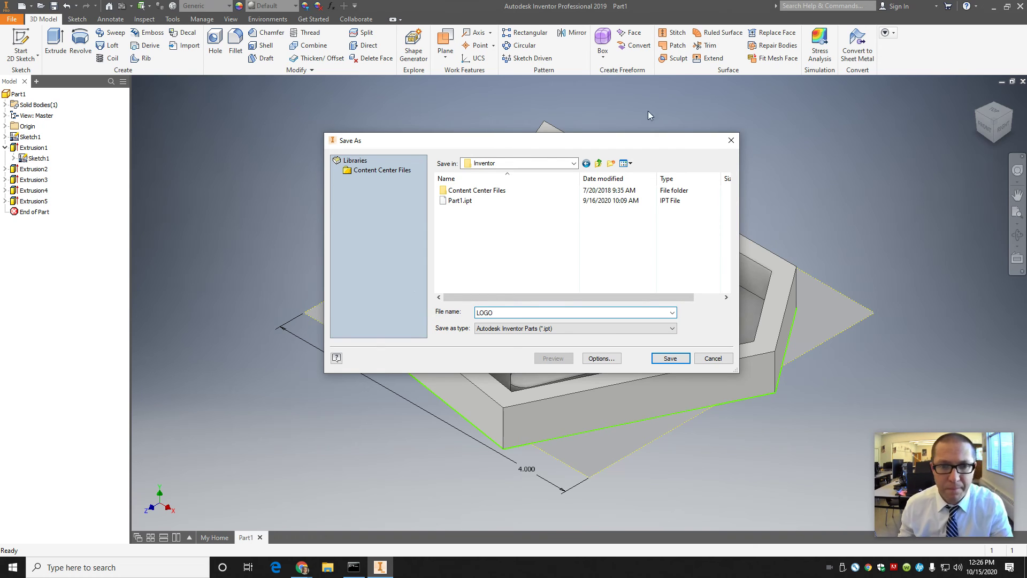
pyautogui.click(670, 358)
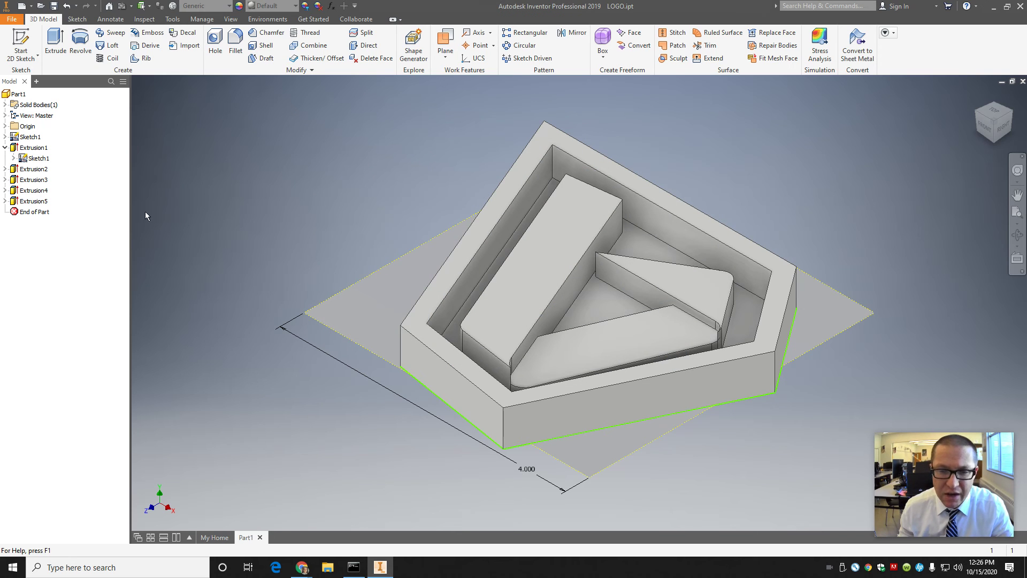
# Start a CAD-format export of the part with STL Files (*.stl) as the file type
pyautogui.click(13, 19)
pyautogui.moveTo(26, 161)
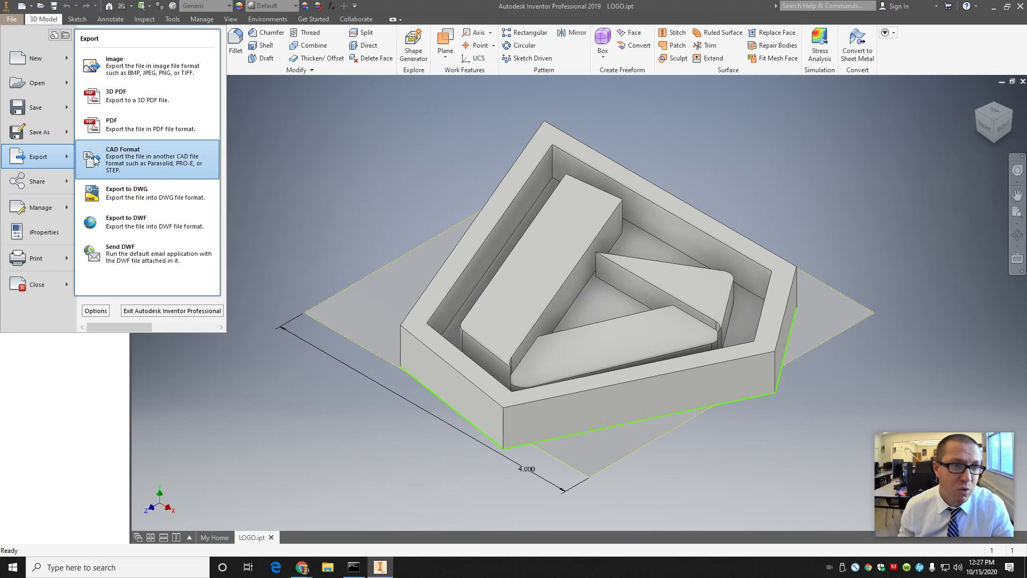
pyautogui.click(122, 158)
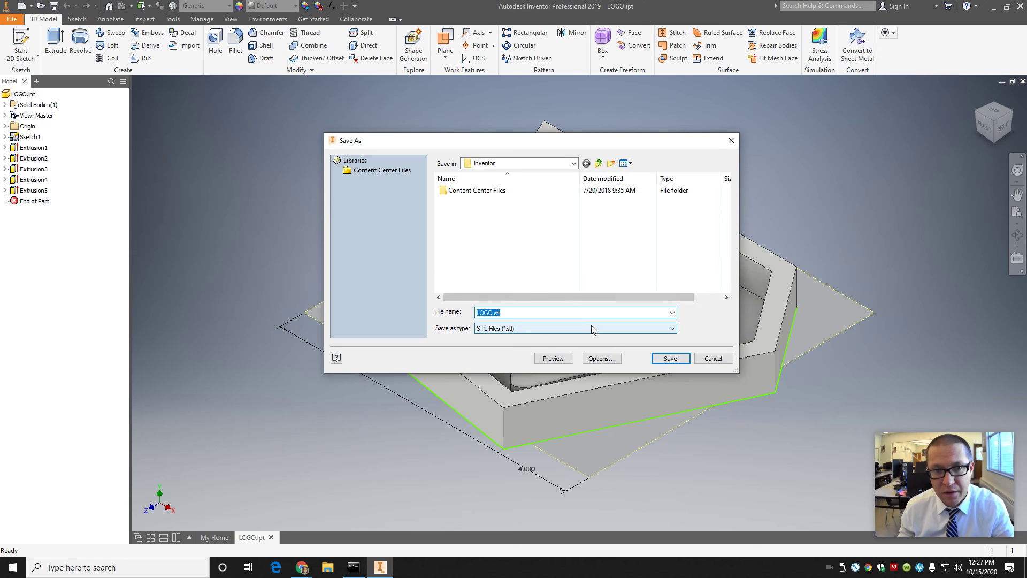
pyautogui.click(595, 331)
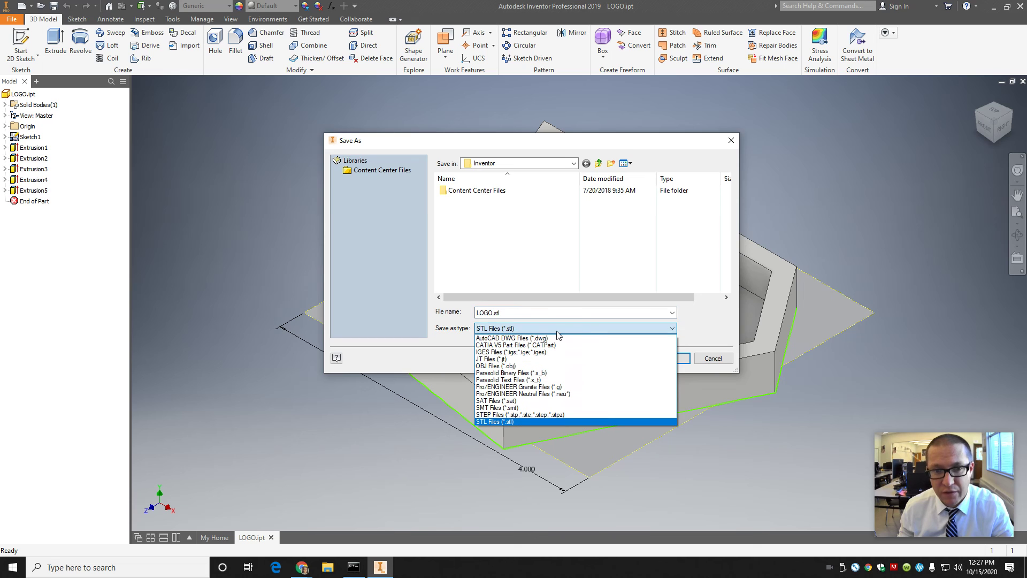
pyautogui.click(526, 422)
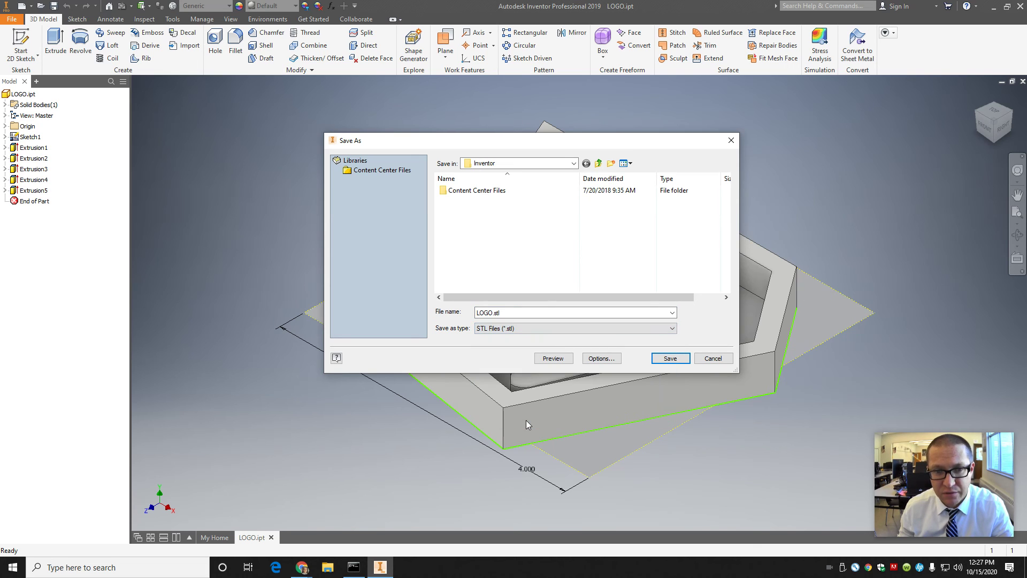
# Set the STL export units to millimeter and save the export as LOGO.stl in the Inventor folder
pyautogui.click(594, 361)
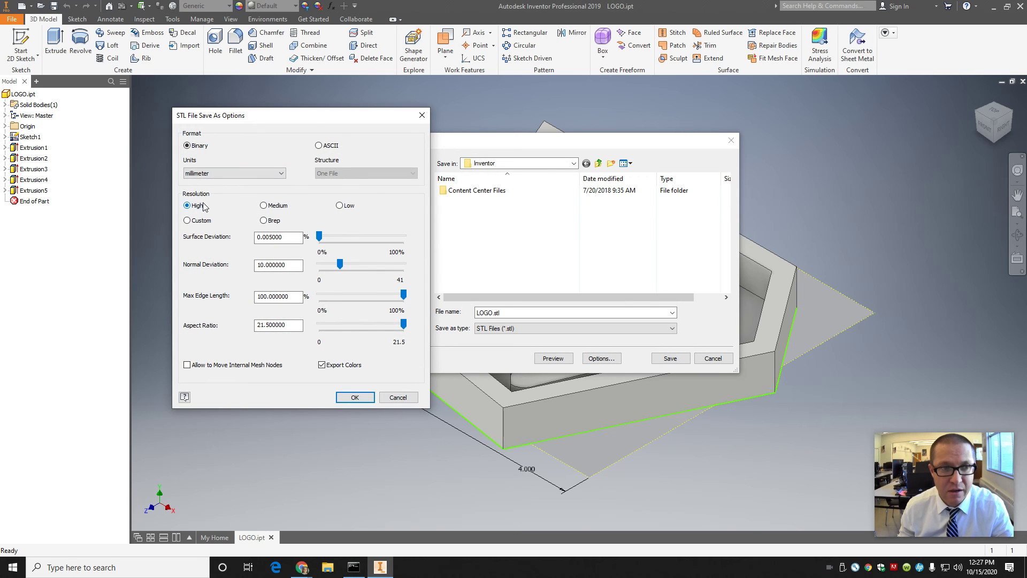
pyautogui.click(210, 174)
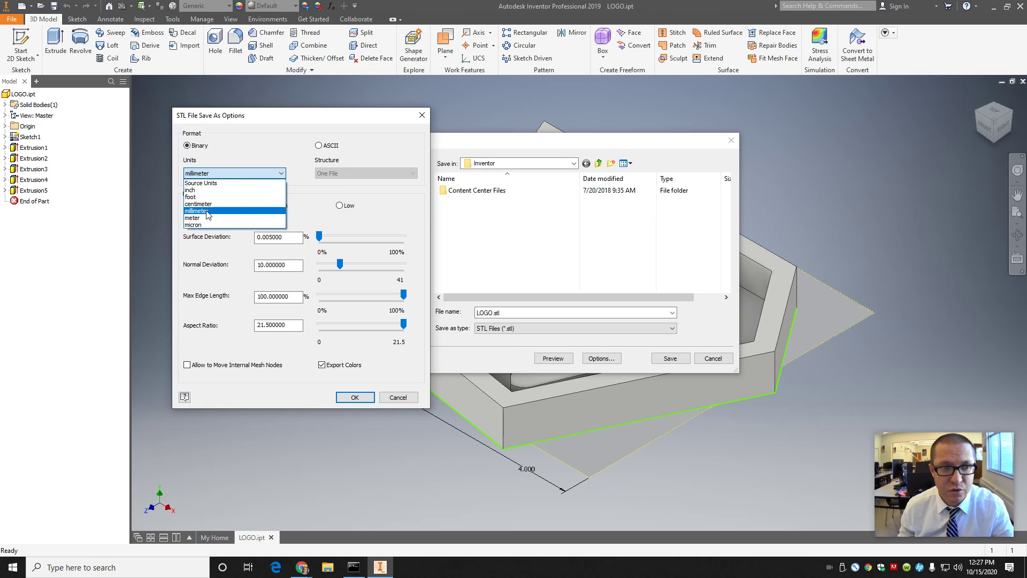
pyautogui.click(206, 211)
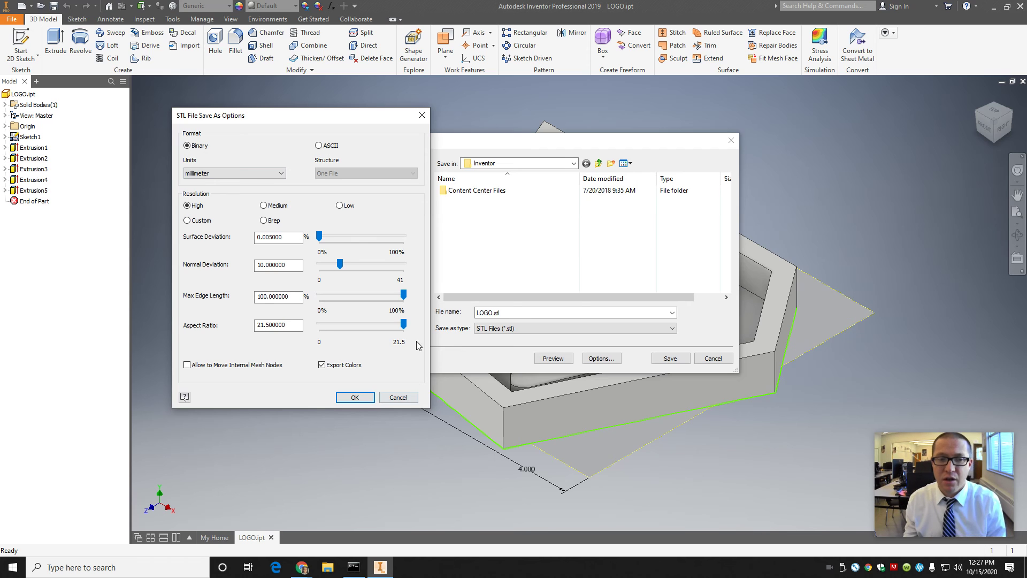
pyautogui.click(352, 400)
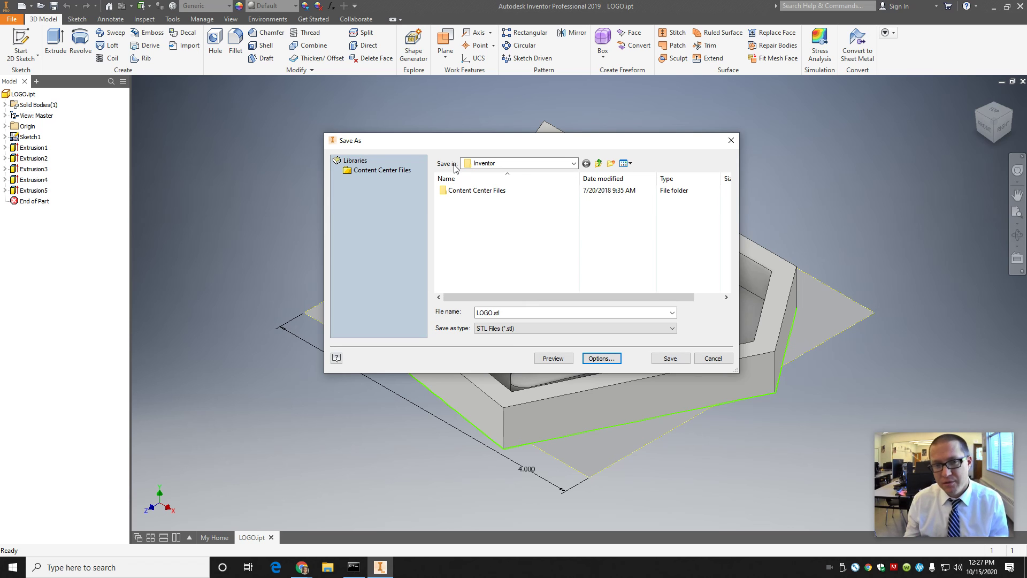
pyautogui.click(678, 361)
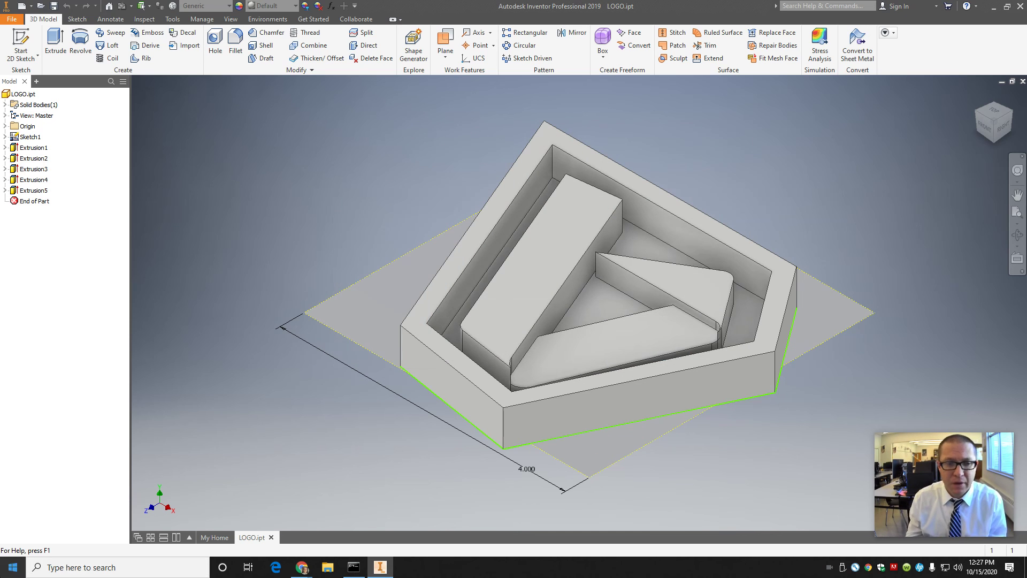
# Switch to Chrome, view the shared files in Google Drive, and close the browser window
pyautogui.moveTo(302, 568)
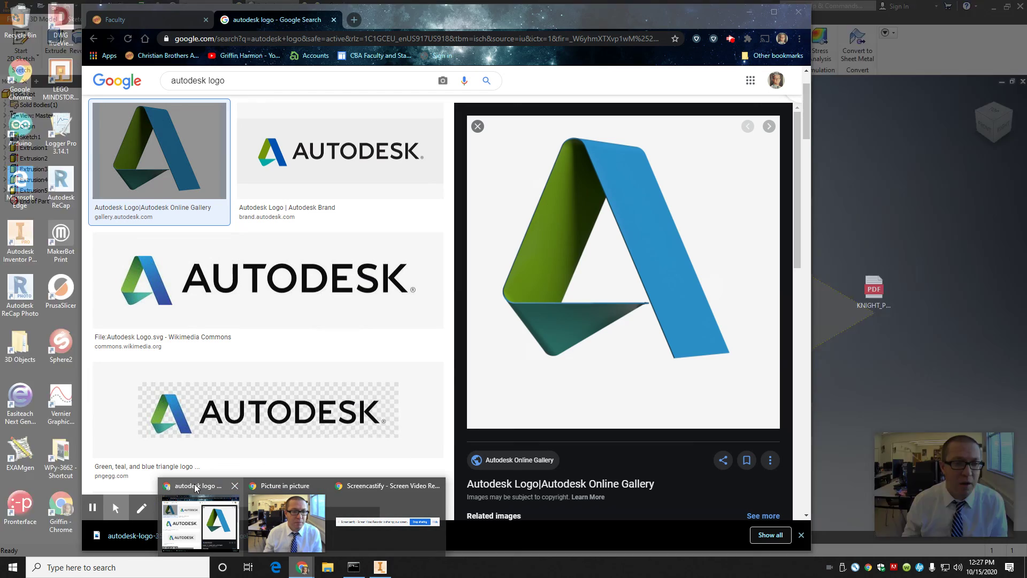
pyautogui.click(223, 485)
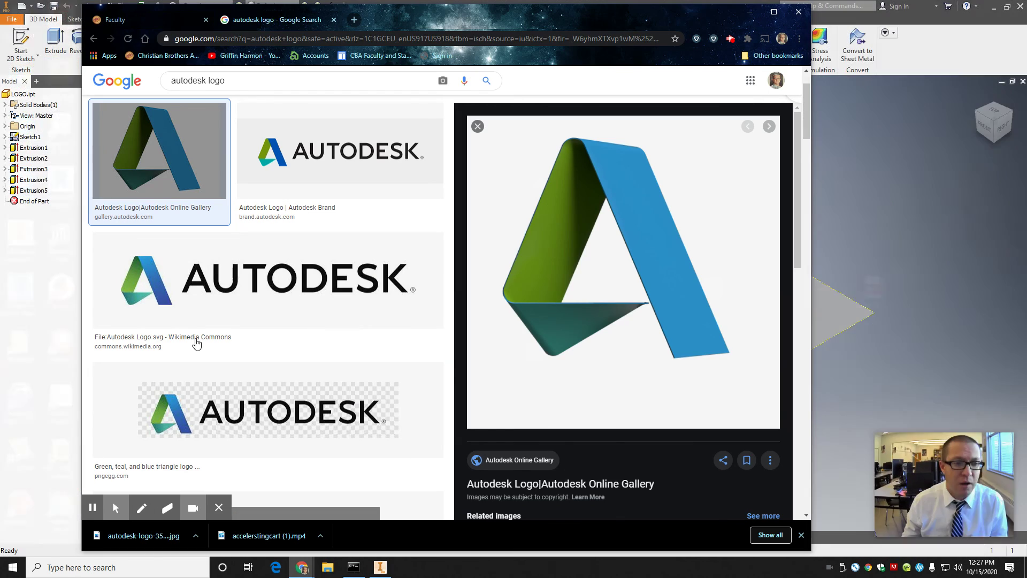
pyautogui.click(227, 42)
pyautogui.write('drive.google.com/drive/my-drive')
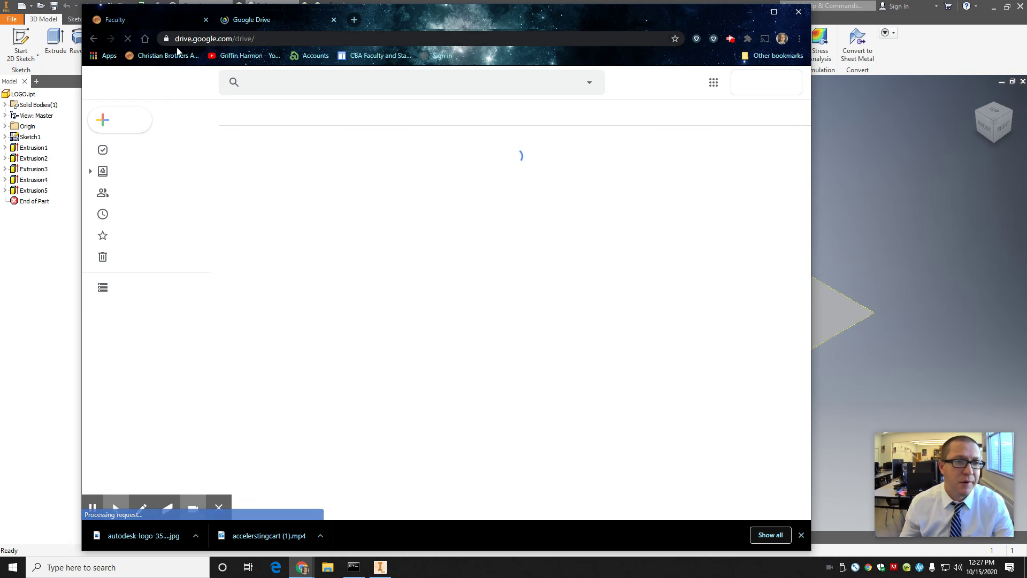
pyautogui.click(137, 227)
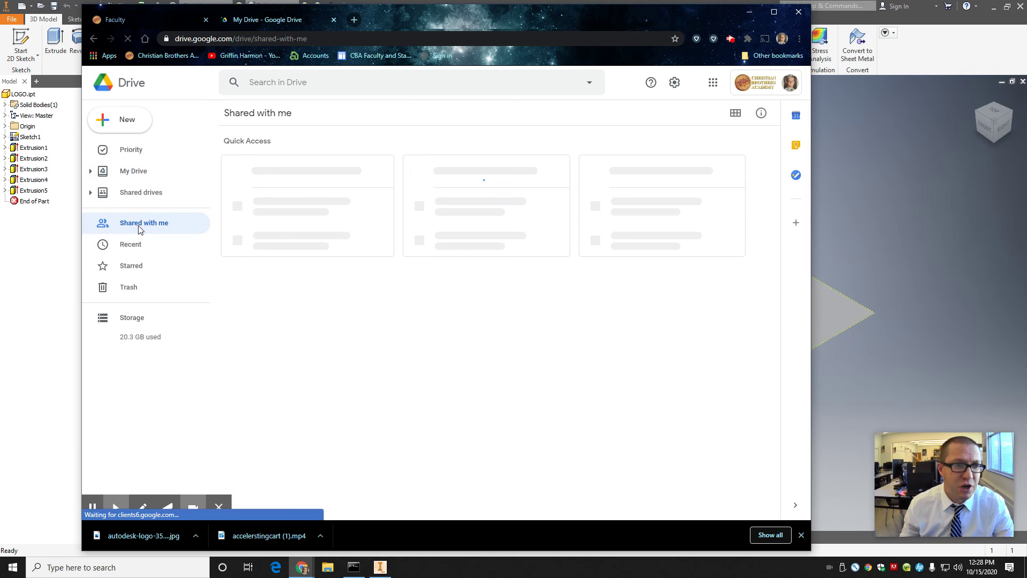
pyautogui.doubleClick(280, 320)
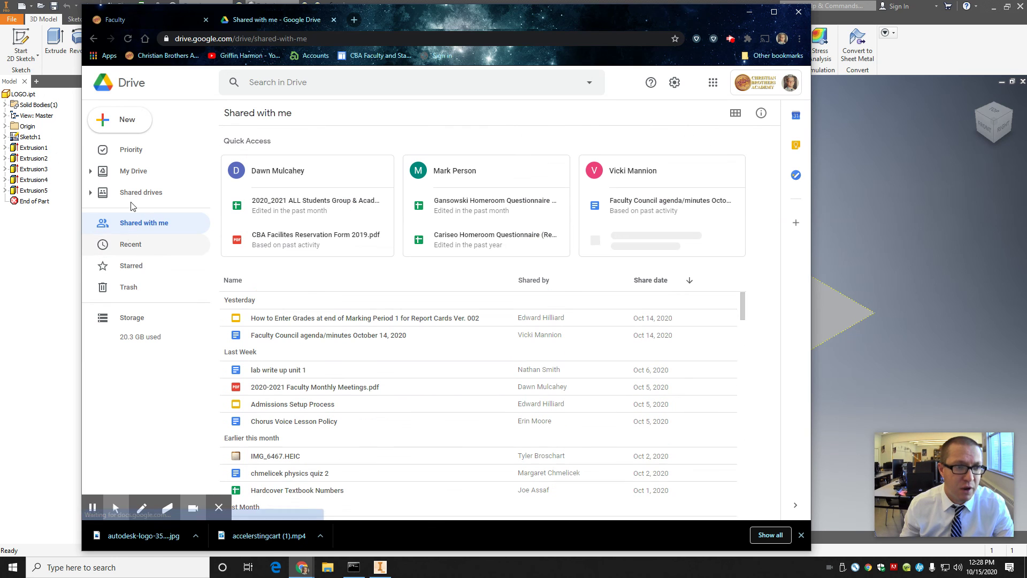
pyautogui.click(798, 11)
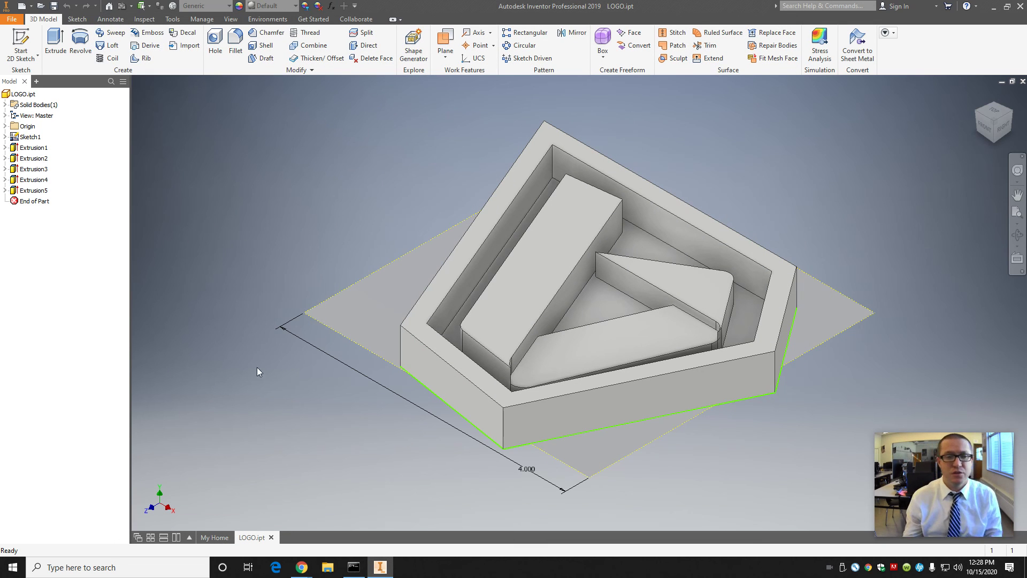
# Switch to File Explorer, locate LOGO.stl in the Inventor folder under Documents, and close the window
pyautogui.click(327, 567)
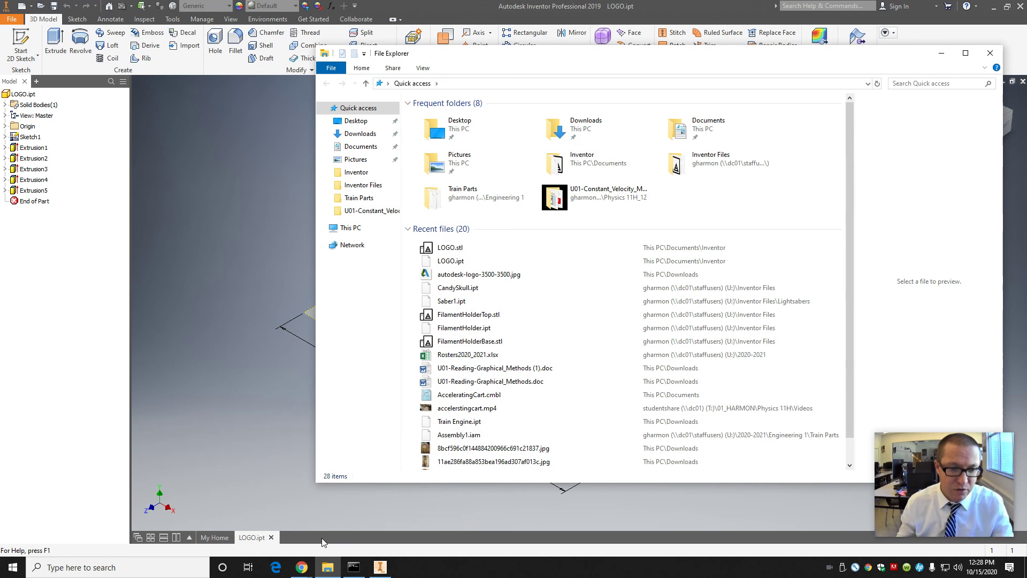
pyautogui.click(332, 574)
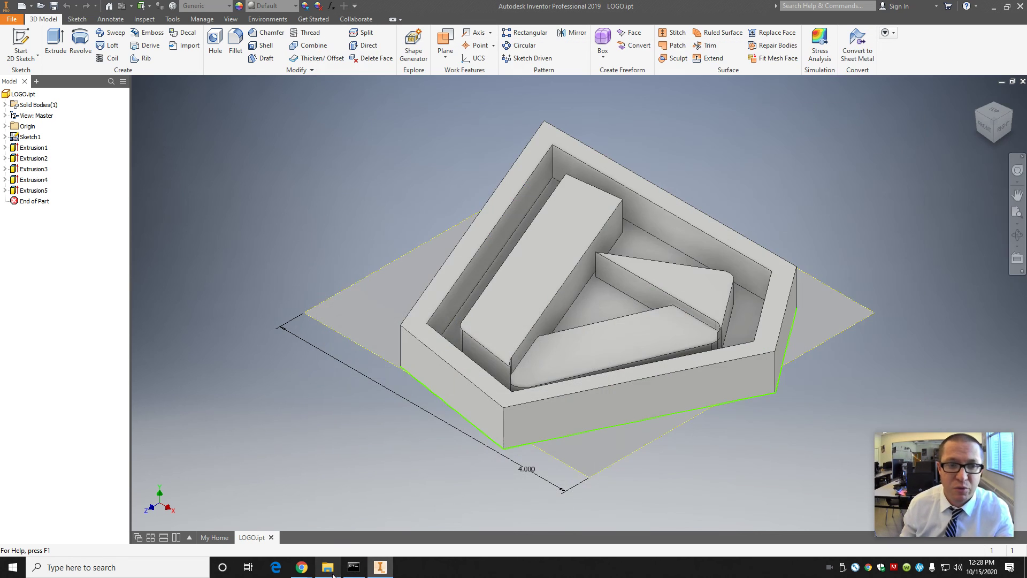
pyautogui.click(332, 574)
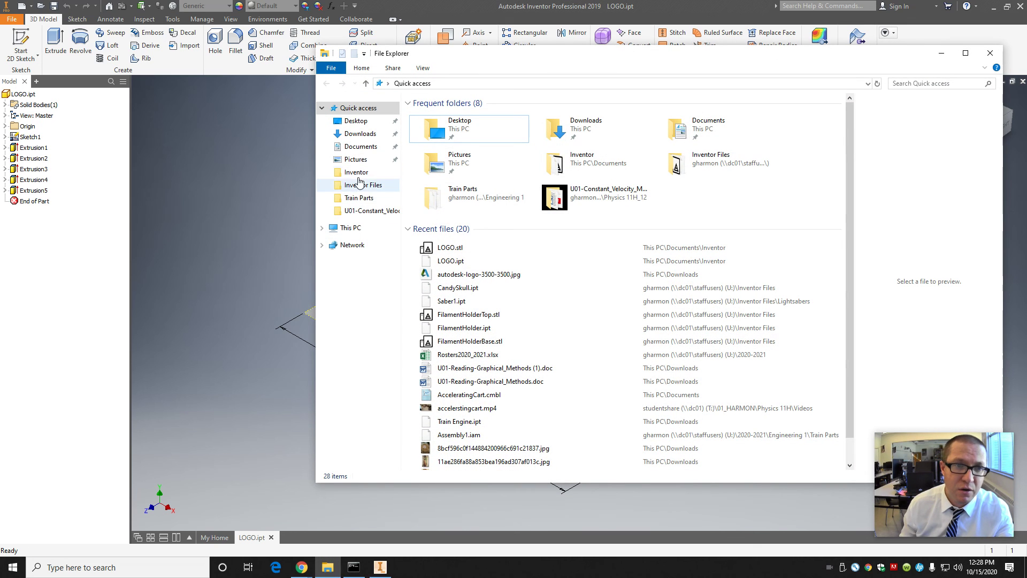
pyautogui.click(361, 146)
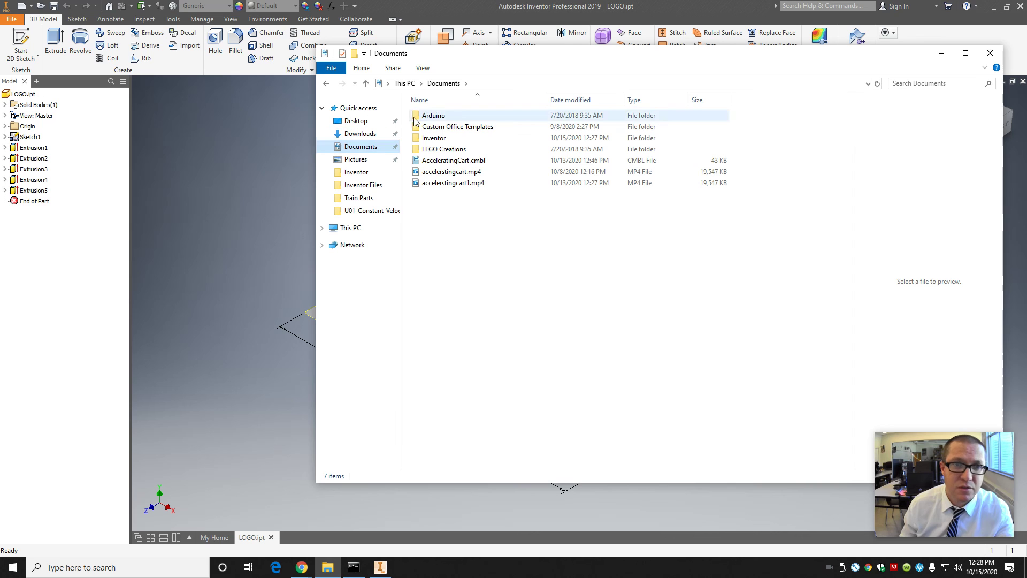
pyautogui.doubleClick(434, 138)
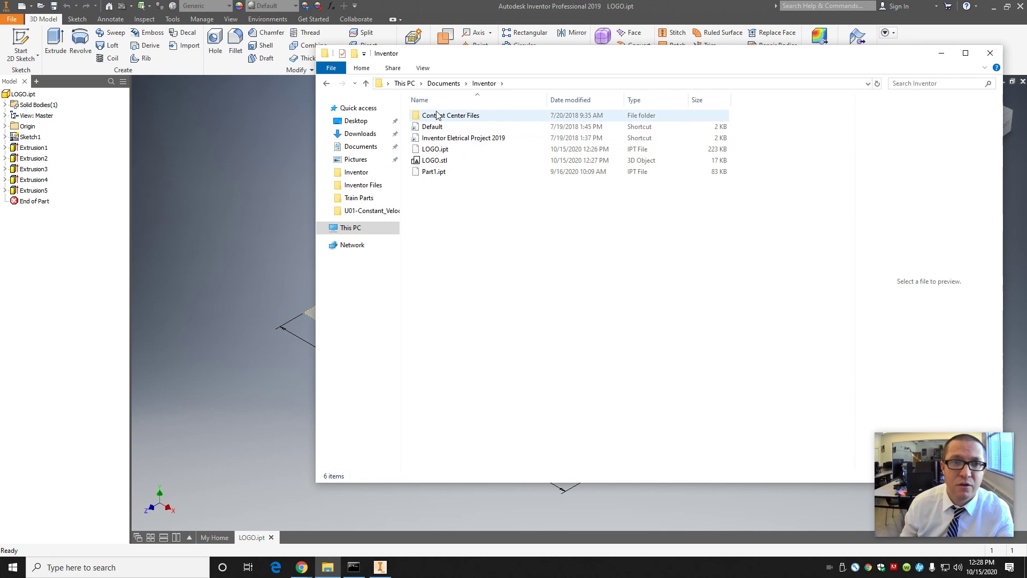
pyautogui.moveTo(431, 160); pyautogui.dragTo(481, 186)
pyautogui.click(990, 53)
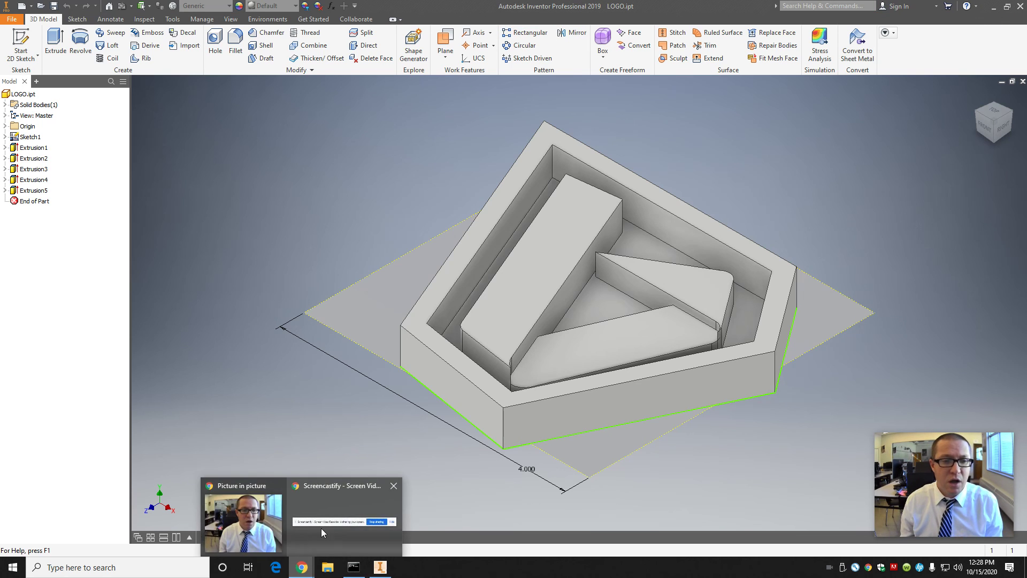
pyautogui.click(321, 528)
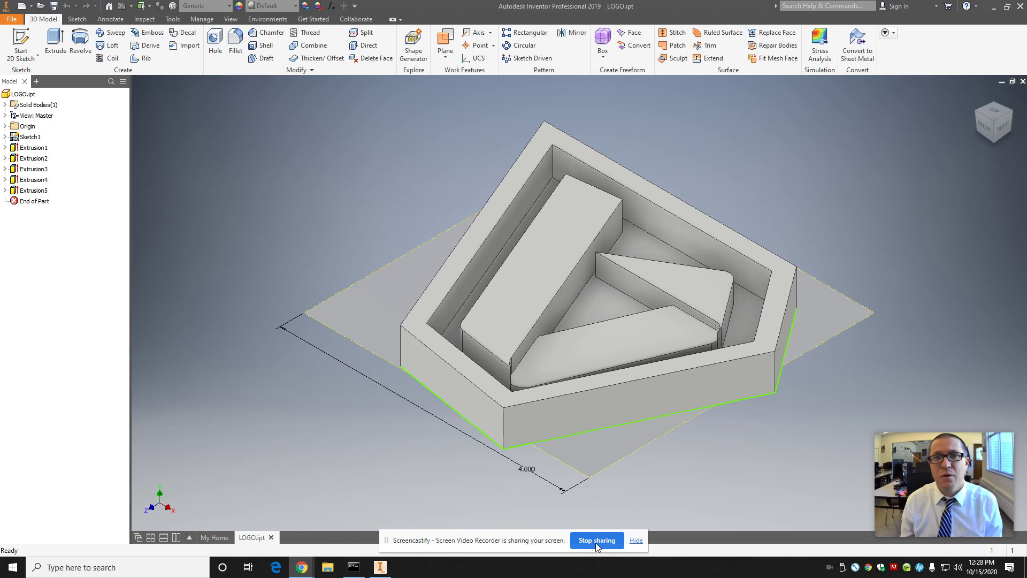